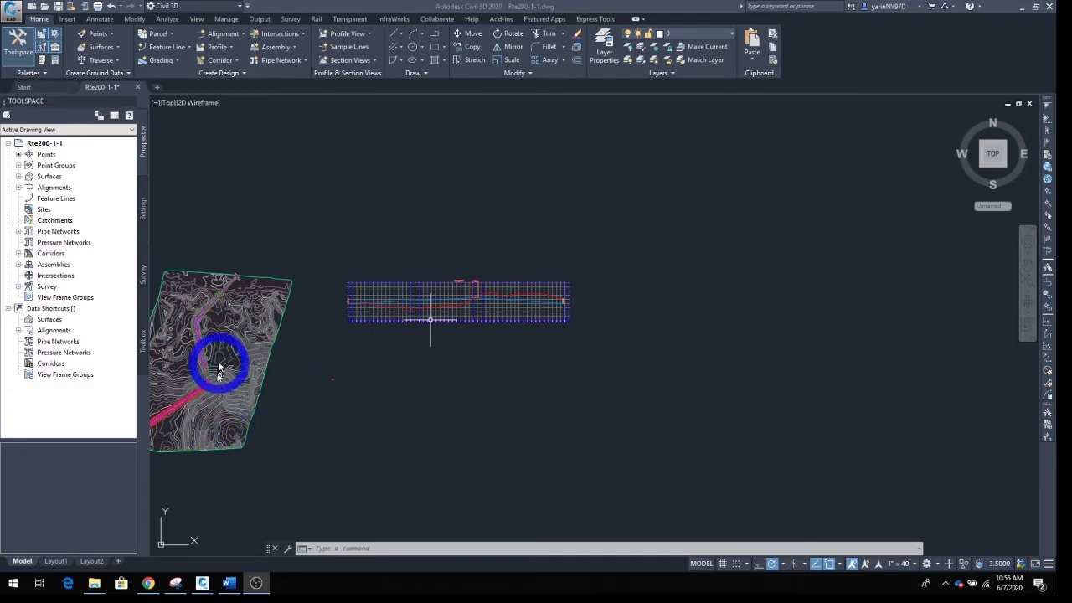
Examine the road assembly's travel lanes, shoulders, left-side sidewalk and daylight slopes
{"action": "scroll", "coordinate": [301, 393], "scroll_direction": "up", "scroll_amount": 8}
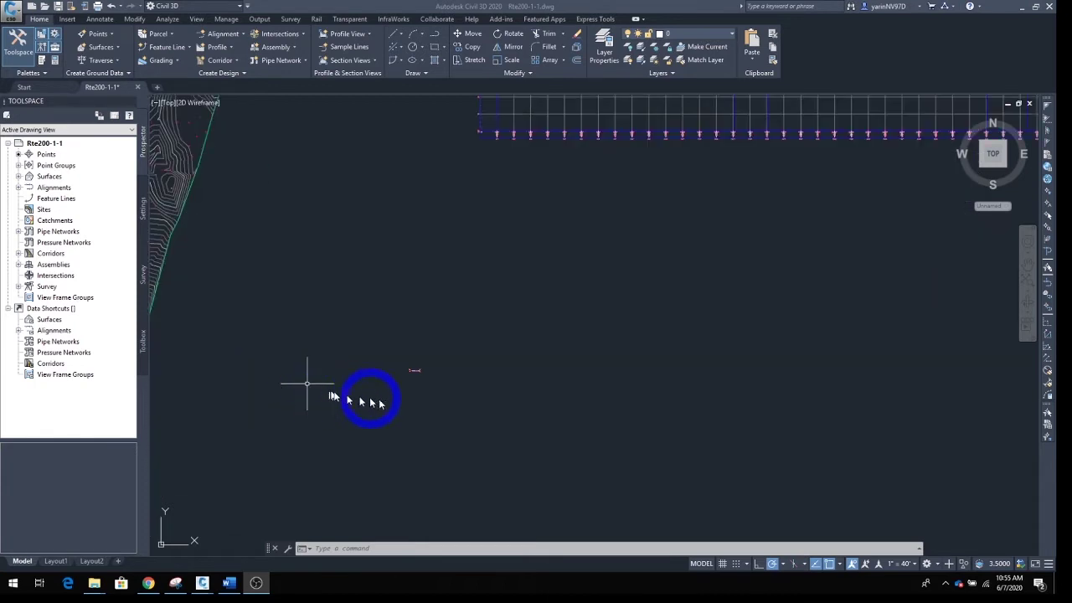
{"action": "left_click", "coordinate": [556, 373]}
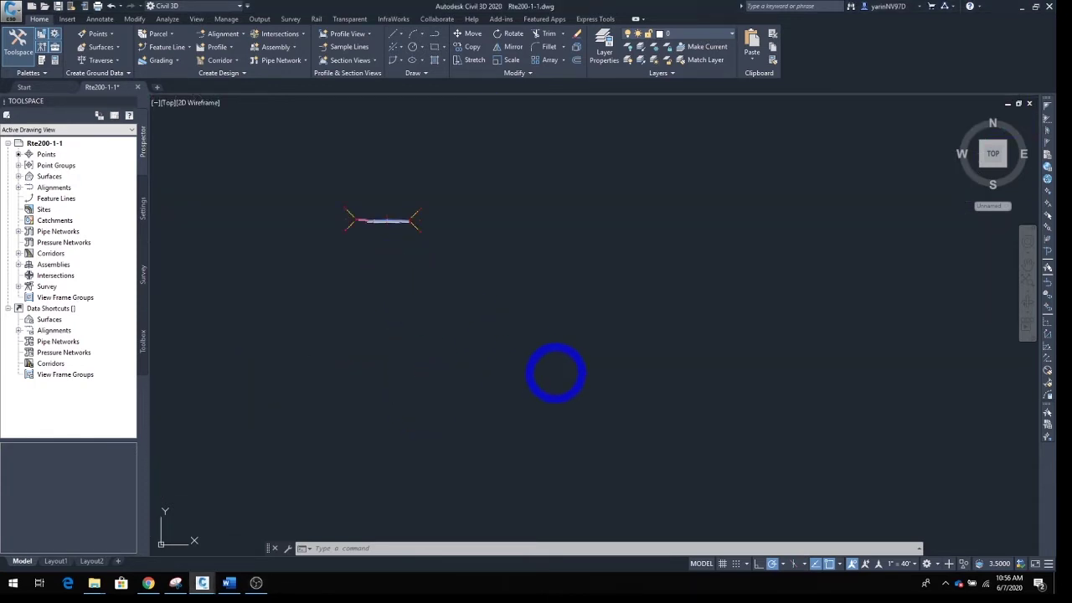
{"action": "middle_click_drag", "start_coordinate": [346, 274], "coordinate": [443, 361]}
{"action": "scroll", "coordinate": [447, 344], "scroll_direction": "up", "scroll_amount": 5}
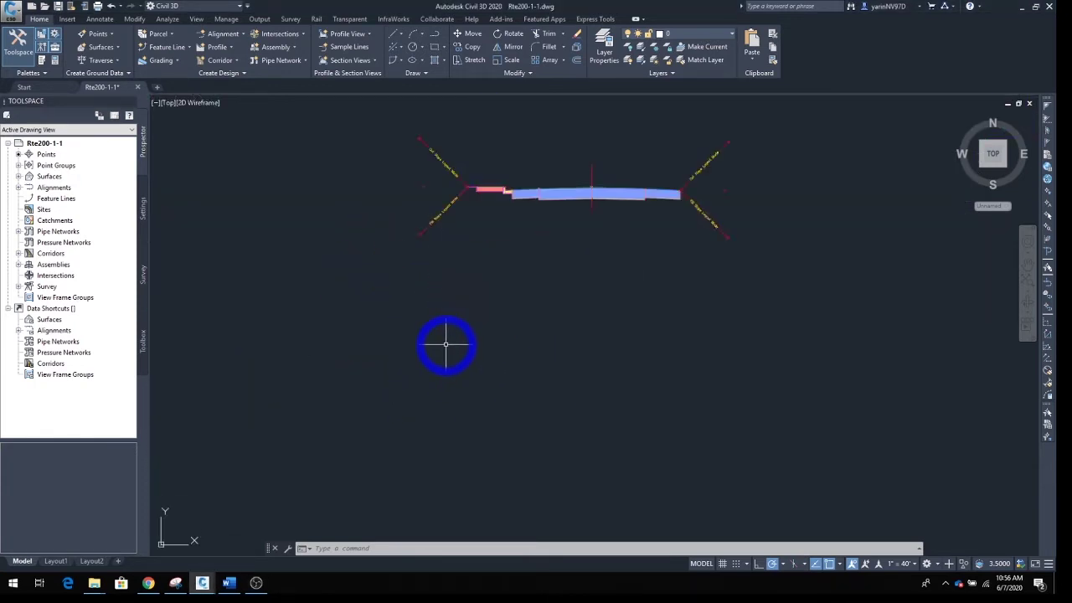
{"action": "middle_click_drag", "start_coordinate": [531, 268], "coordinate": [346, 356]}
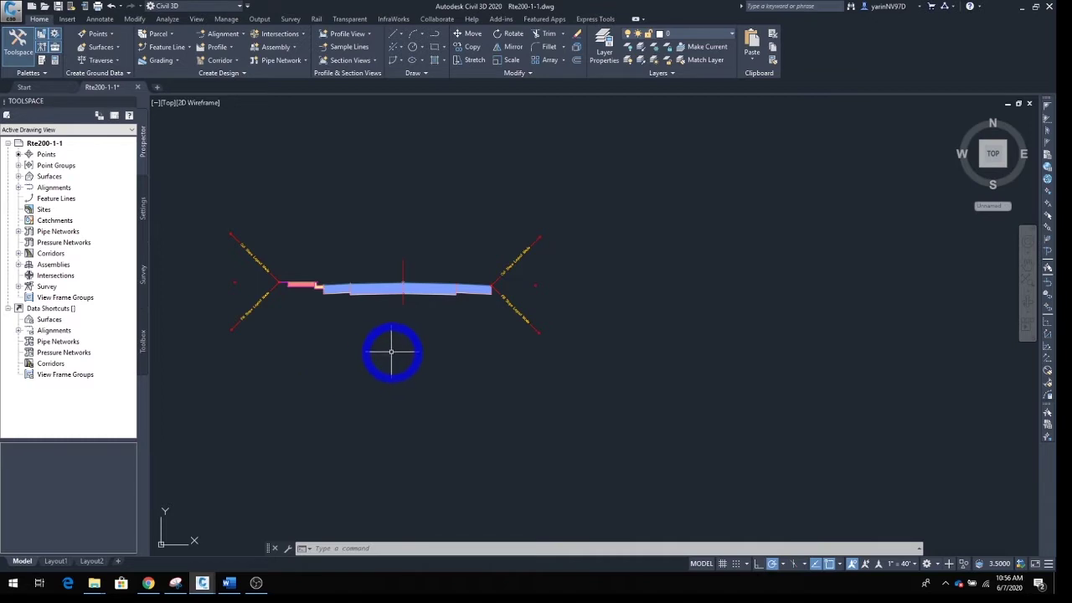
{"action": "scroll", "coordinate": [405, 324], "scroll_direction": "up", "scroll_amount": 2}
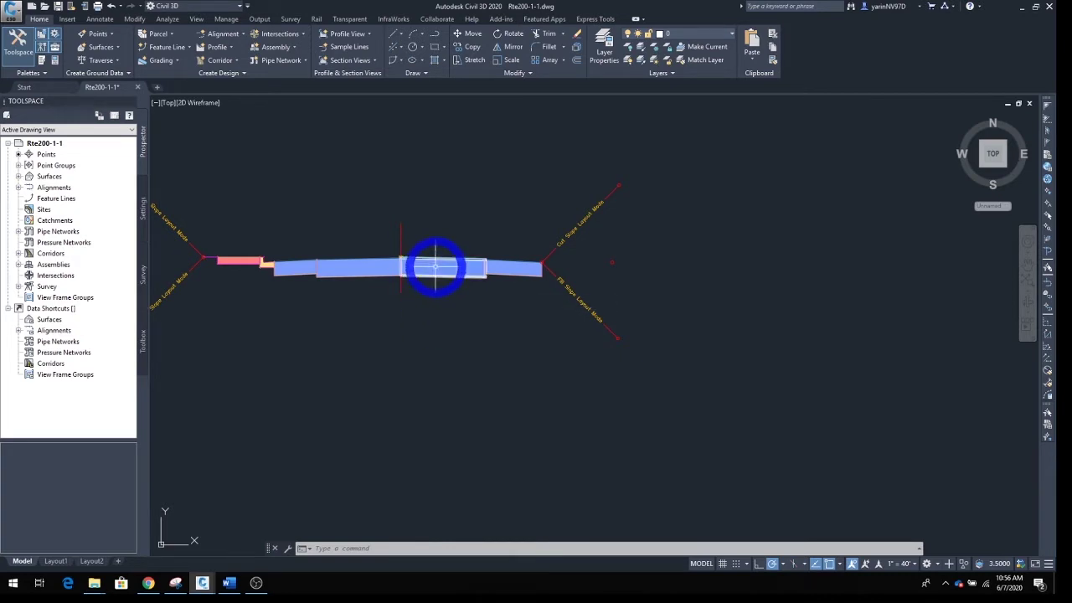
{"action": "mouse_move", "coordinate": [434, 267]}
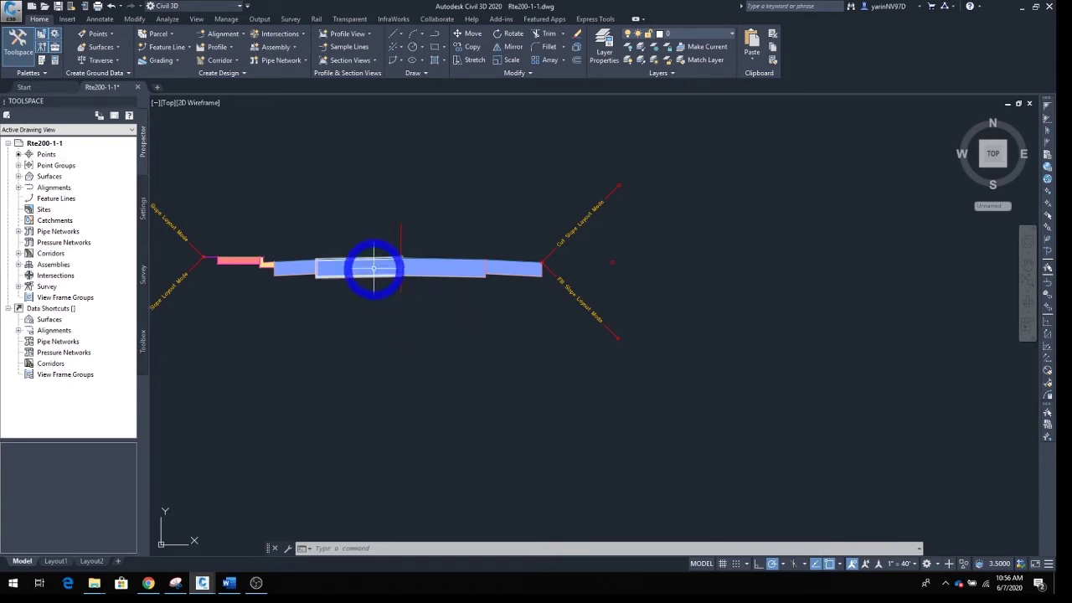
{"action": "mouse_move", "coordinate": [375, 266]}
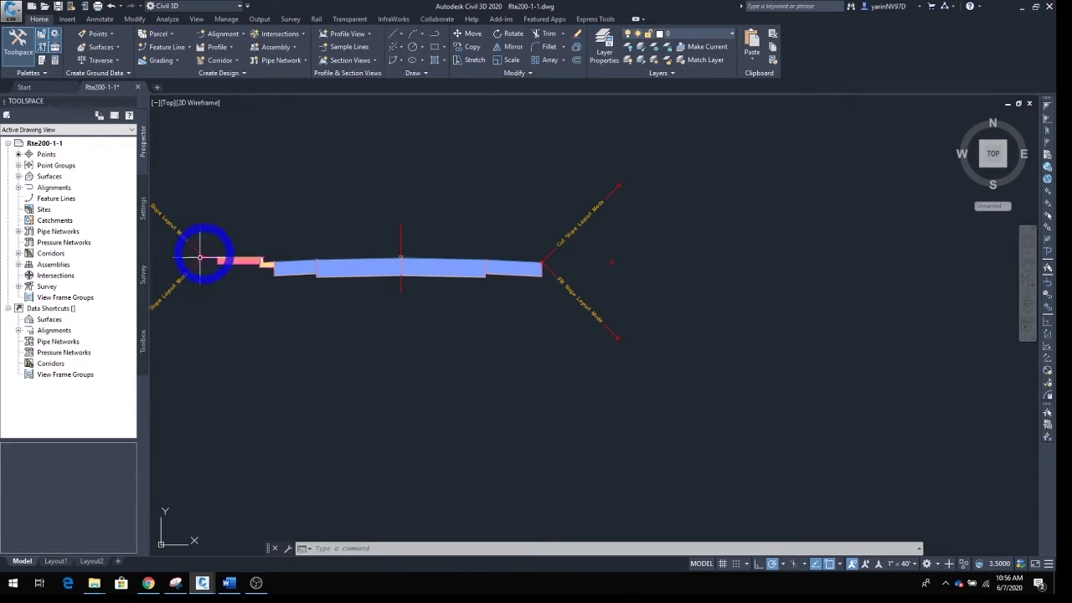
Examine the profile view by selecting the existing surface profile and the design profile
{"action": "scroll", "coordinate": [345, 225], "scroll_direction": "down", "scroll_amount": 6}
{"action": "scroll", "coordinate": [343, 228], "scroll_direction": "down", "scroll_amount": 5}
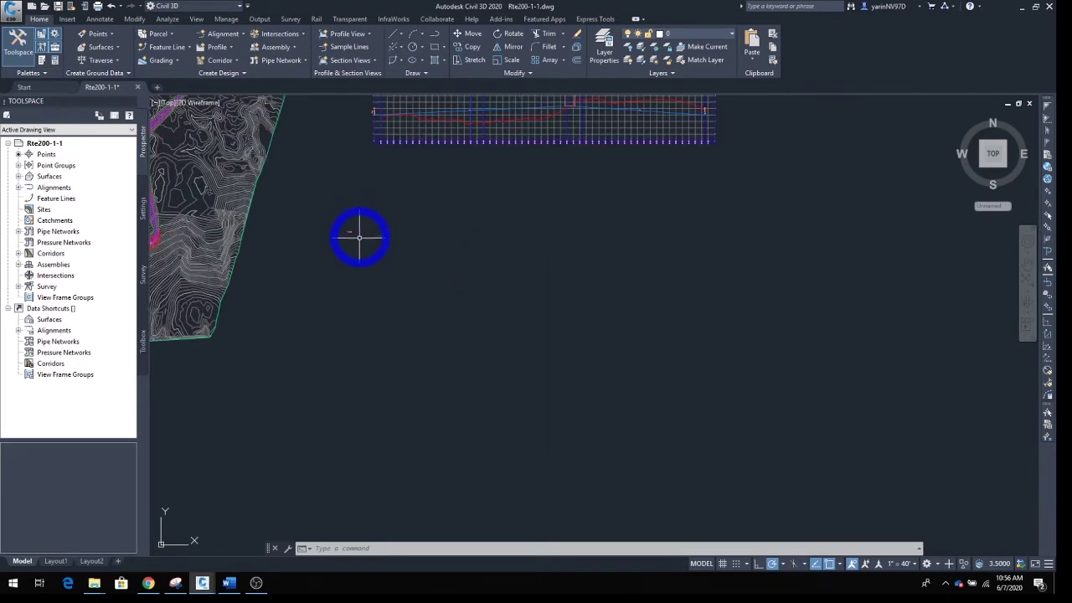
{"action": "middle_click_drag", "start_coordinate": [419, 206], "coordinate": [425, 343]}
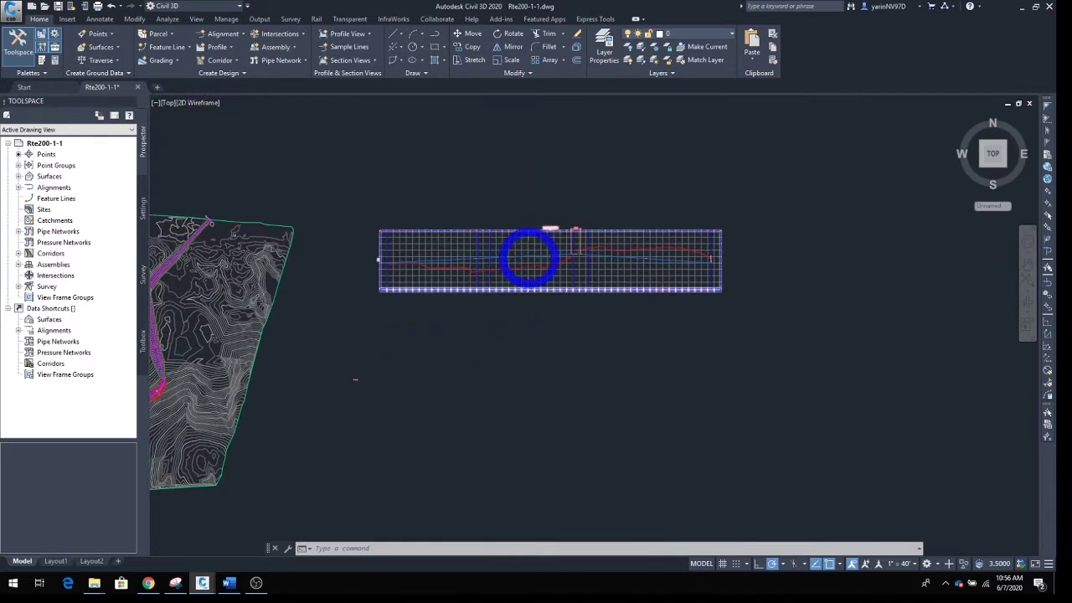
{"action": "scroll", "coordinate": [525, 256], "scroll_direction": "up", "scroll_amount": 4}
{"action": "scroll", "coordinate": [528, 308], "scroll_direction": "down", "scroll_amount": 2}
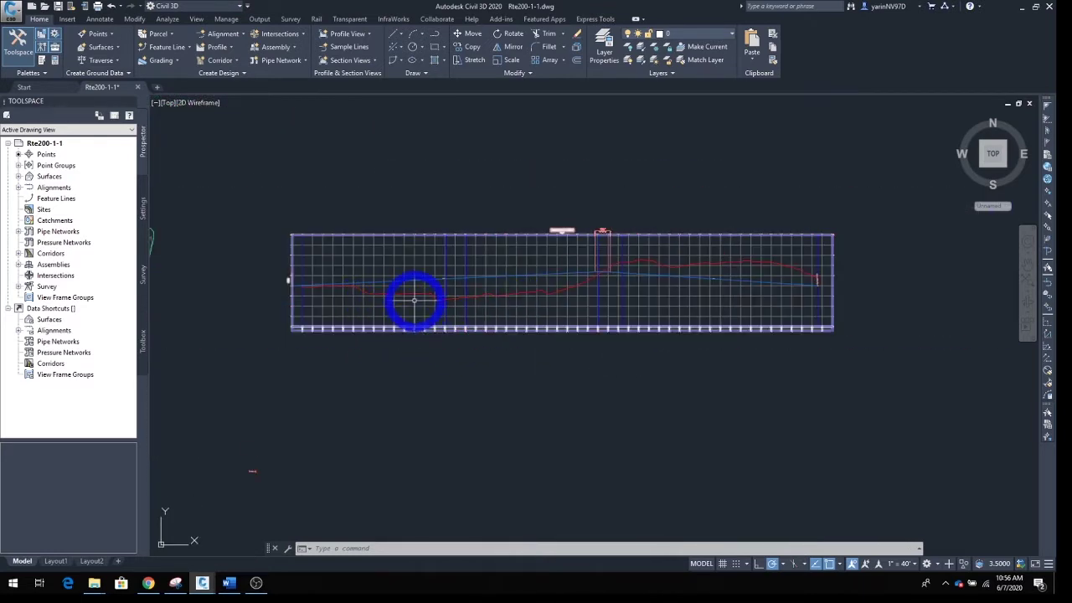
{"action": "scroll", "coordinate": [414, 301], "scroll_direction": "up", "scroll_amount": 2}
{"action": "scroll", "coordinate": [414, 299], "scroll_direction": "up", "scroll_amount": 2}
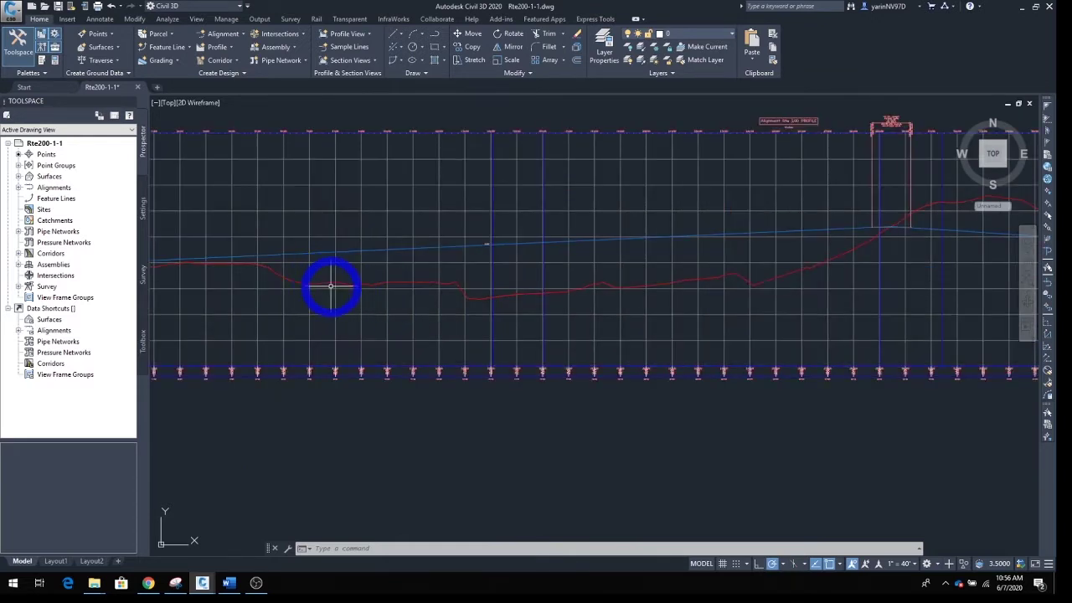
{"action": "left_click", "coordinate": [351, 279]}
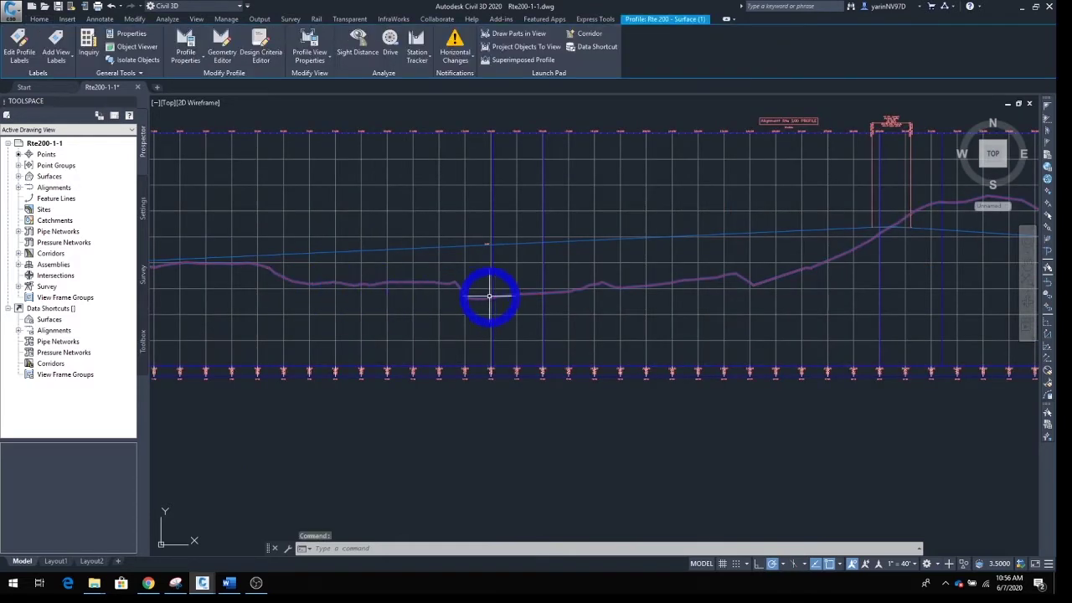
{"action": "left_click", "coordinate": [403, 249]}
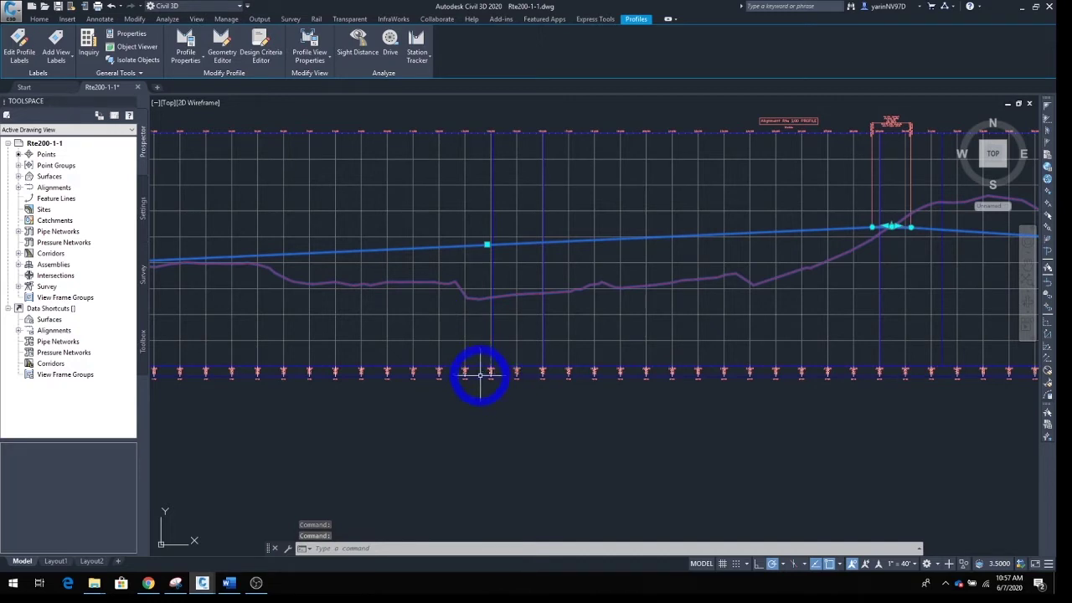
Inspect the pair of elevation labels at station 14+00 in the bottom band, and clear the profile selection
{"action": "scroll", "coordinate": [506, 379], "scroll_direction": "up", "scroll_amount": 5}
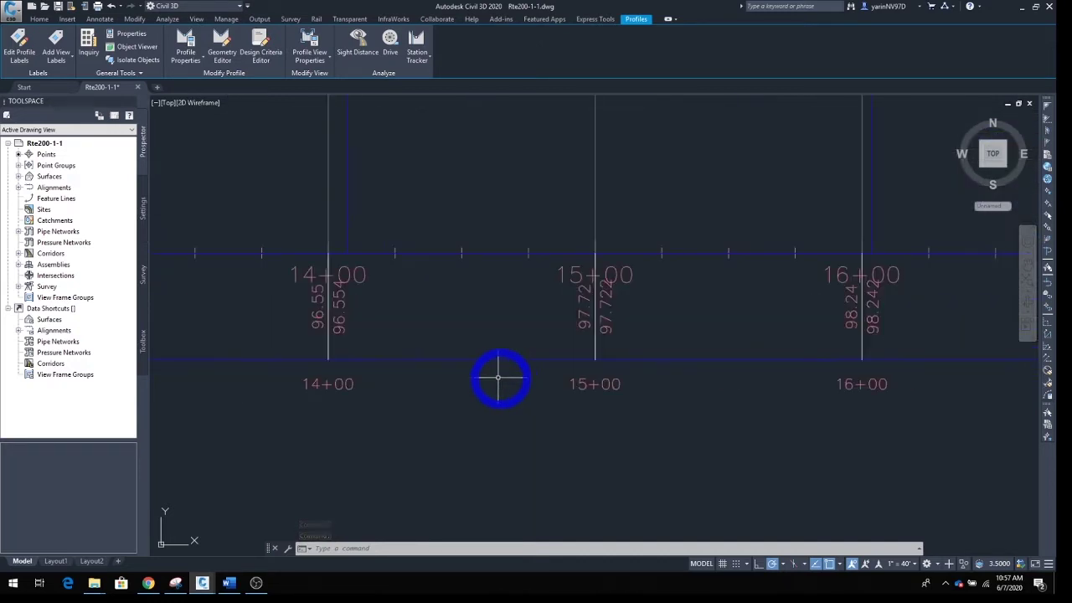
{"action": "middle_click_drag", "start_coordinate": [259, 343], "coordinate": [419, 390]}
{"action": "scroll", "coordinate": [438, 390], "scroll_direction": "up", "scroll_amount": 2}
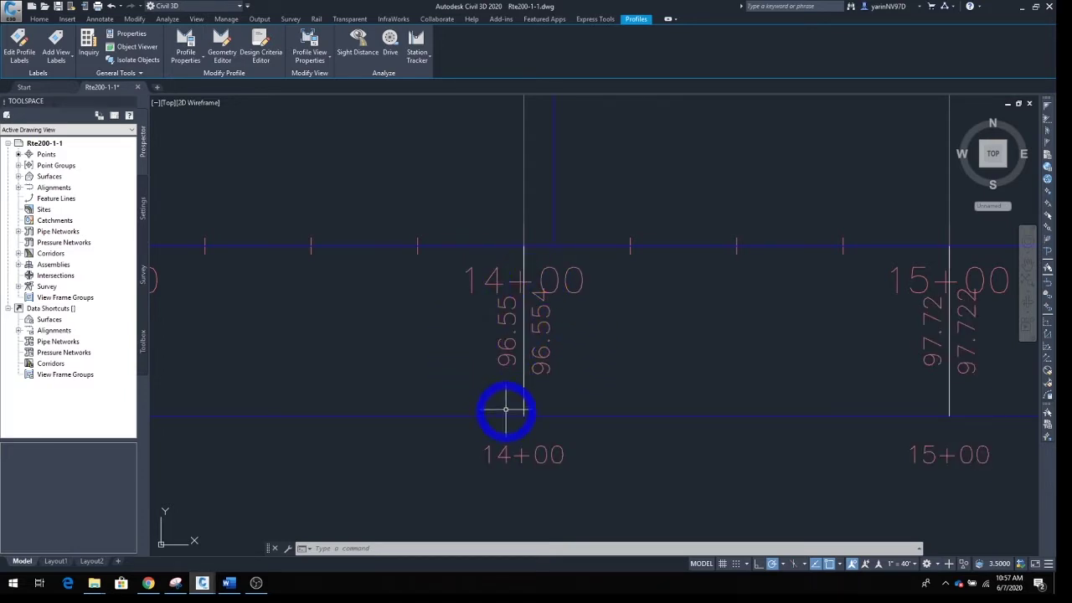
{"action": "scroll", "coordinate": [467, 357], "scroll_direction": "down", "scroll_amount": 5}
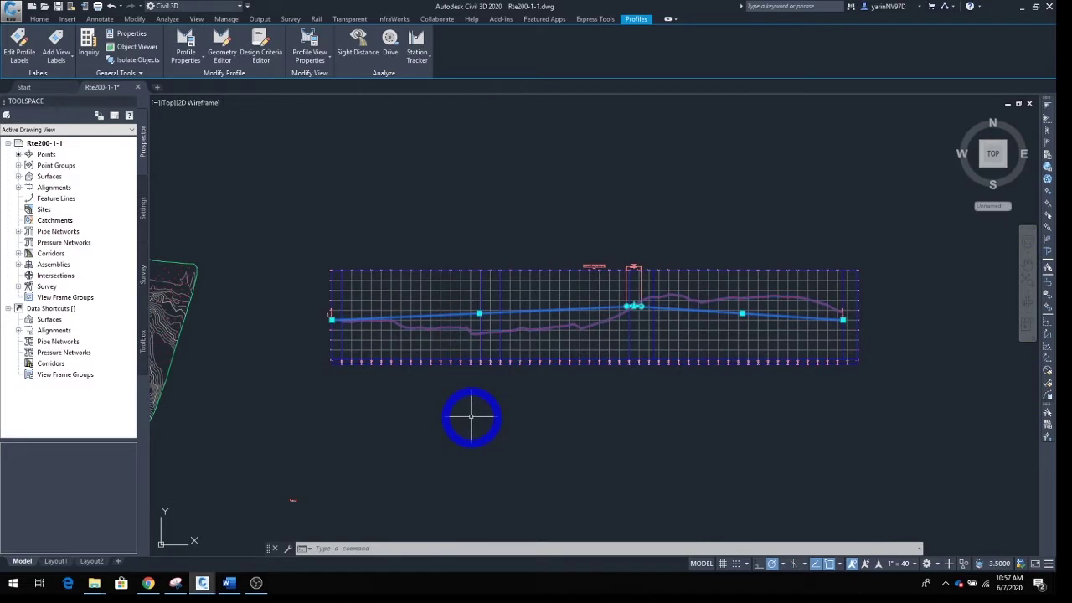
{"action": "key", "text": "Escape"}
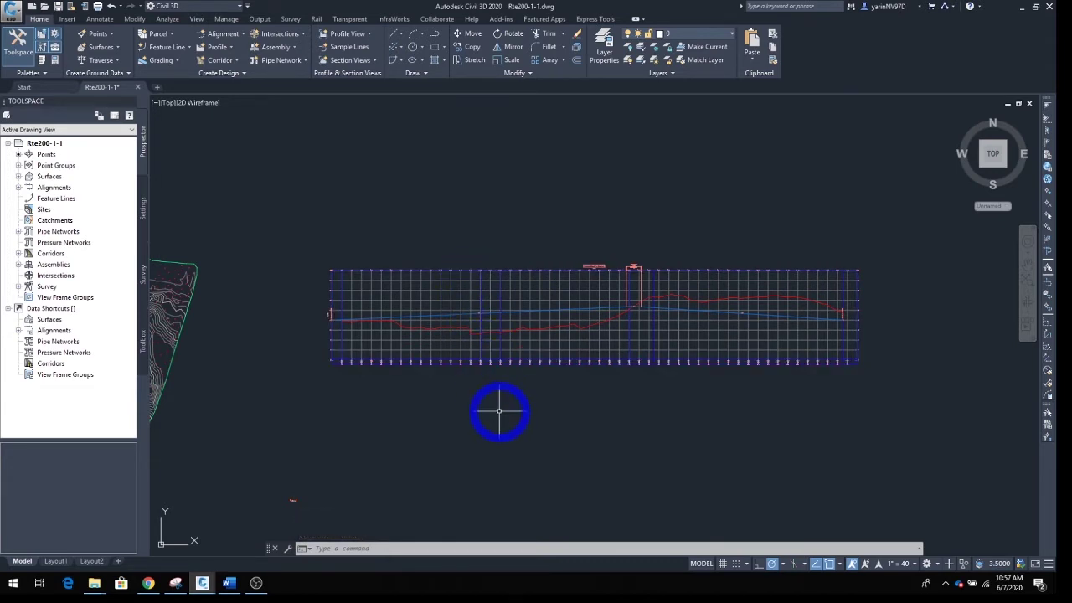
Select the Rte 200 profile view and examine the elevation labels in its bottom band through station 21+00
{"action": "left_click", "coordinate": [493, 360]}
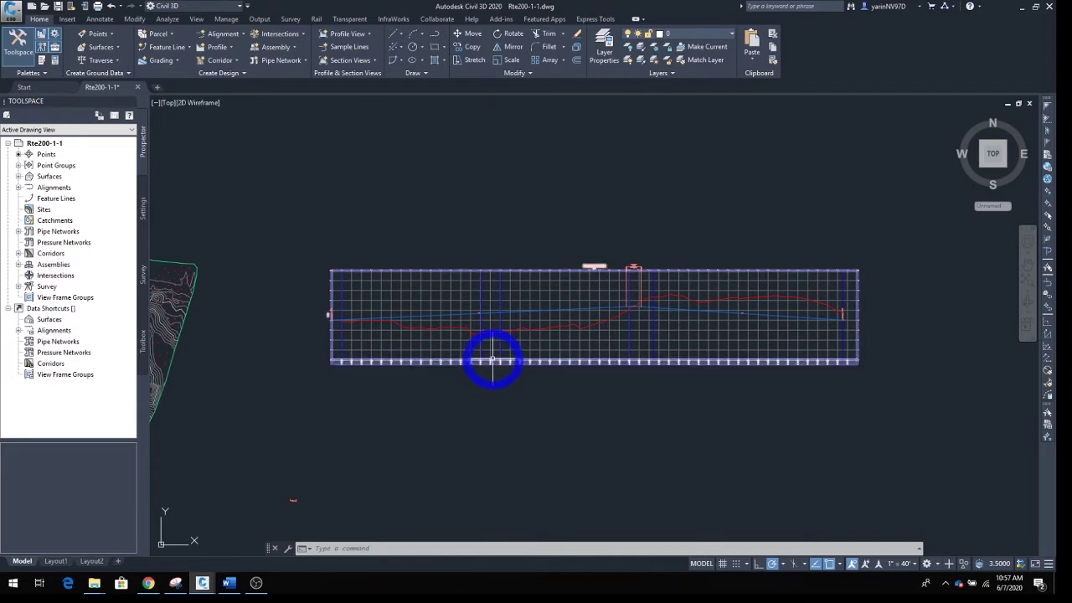
{"action": "left_click", "coordinate": [493, 360]}
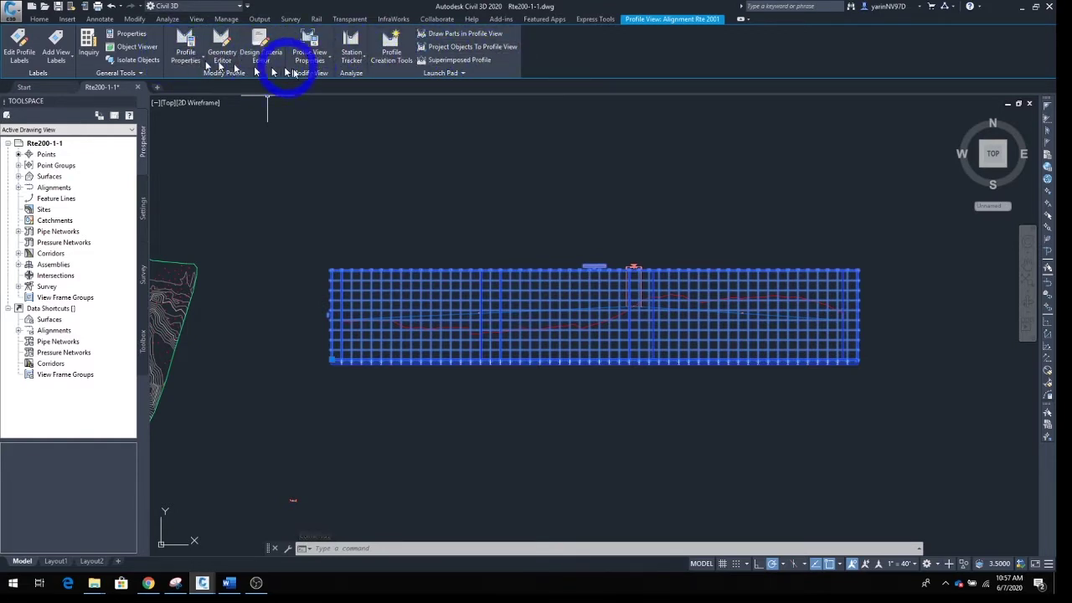
{"action": "scroll", "coordinate": [422, 271], "scroll_direction": "up", "scroll_amount": 2}
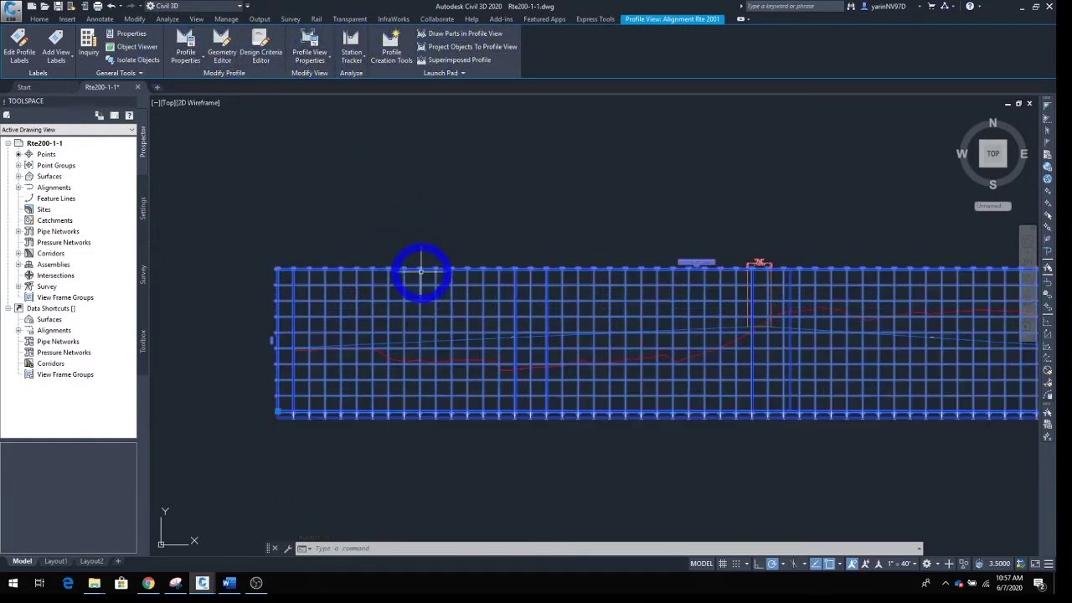
{"action": "scroll", "coordinate": [427, 291], "scroll_direction": "up", "scroll_amount": 3}
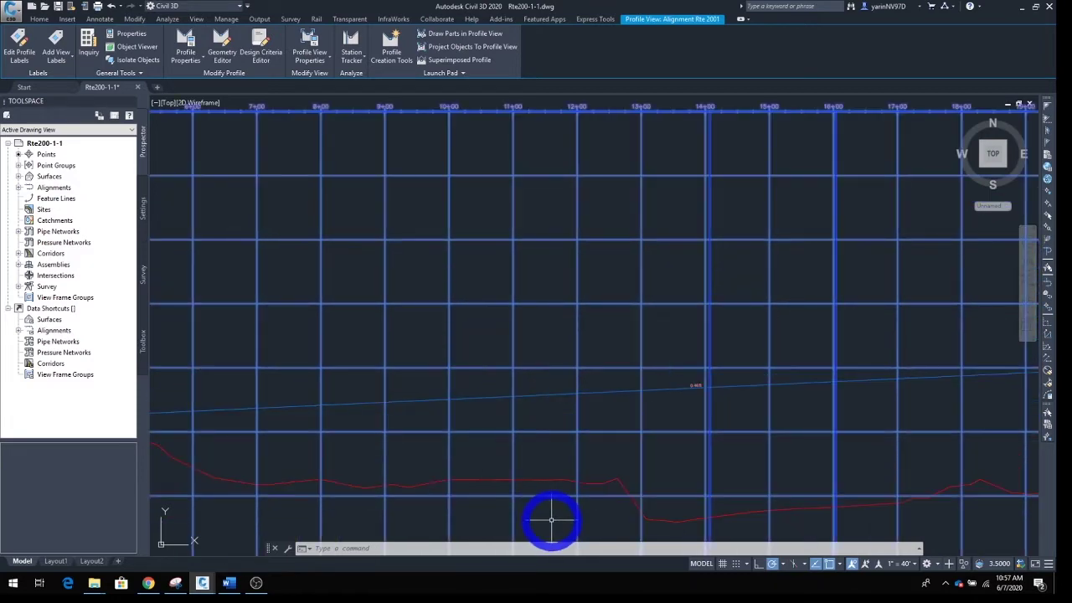
{"action": "middle_click_drag", "start_coordinate": [551, 520], "coordinate": [558, 280]}
{"action": "middle_click_drag", "start_coordinate": [653, 394], "coordinate": [520, 350]}
{"action": "scroll", "coordinate": [581, 371], "scroll_direction": "up", "scroll_amount": 4}
{"action": "middle_click_drag", "start_coordinate": [687, 371], "coordinate": [317, 361]}
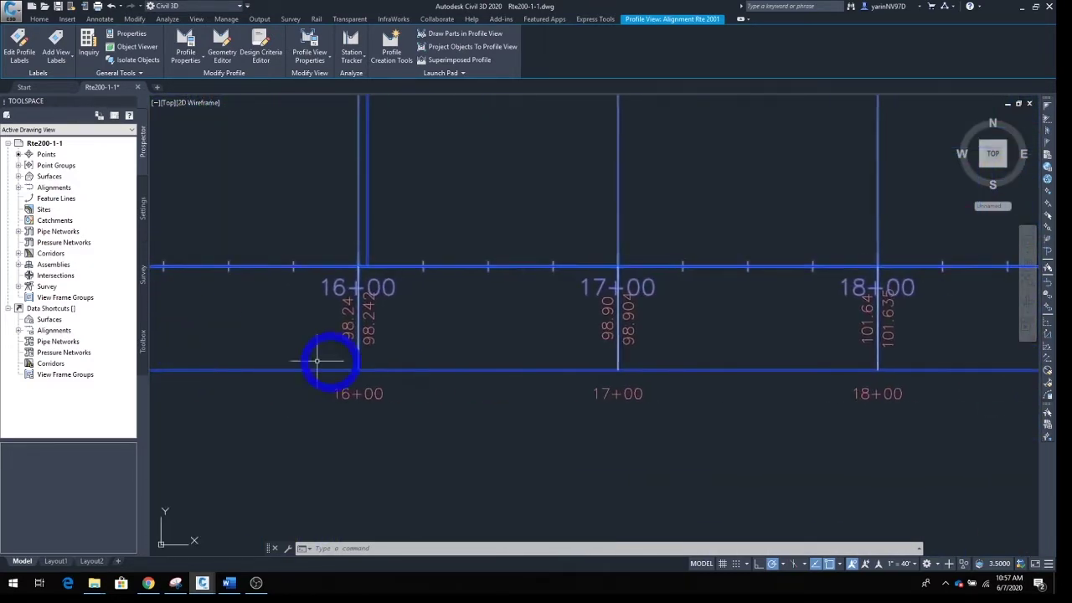
{"action": "middle_click_drag", "start_coordinate": [664, 342], "coordinate": [205, 343]}
{"action": "middle_click_drag", "start_coordinate": [611, 343], "coordinate": [234, 350]}
{"action": "scroll", "coordinate": [560, 364], "scroll_direction": "up", "scroll_amount": 2}
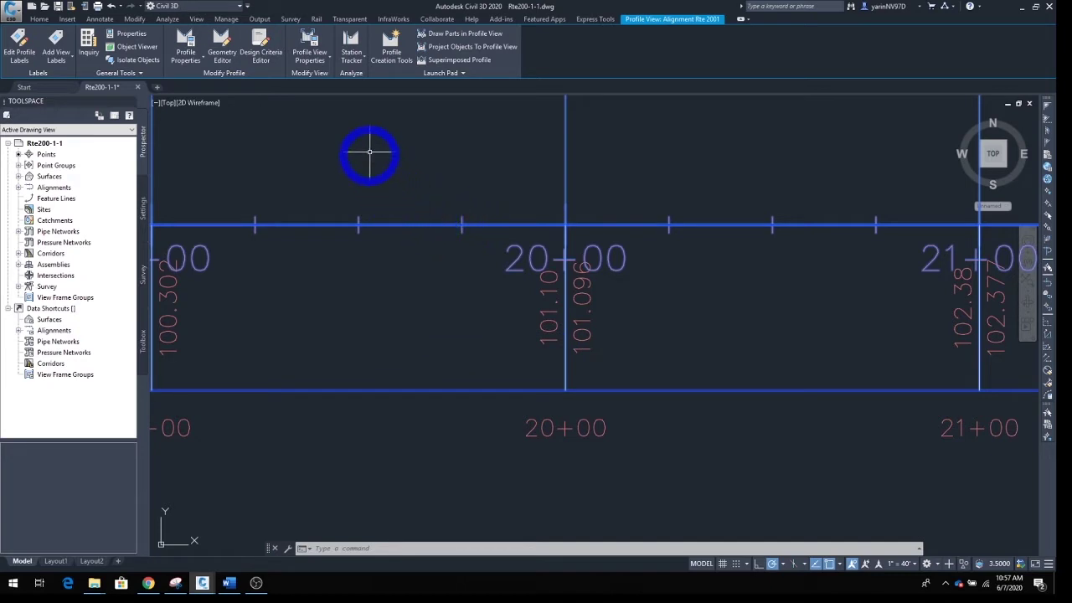
In the profile view's band properties, keep Profile1 as Rte 200 - Surface (1), set Profile2 to FG, and apply the change
{"action": "left_click", "coordinate": [322, 64]}
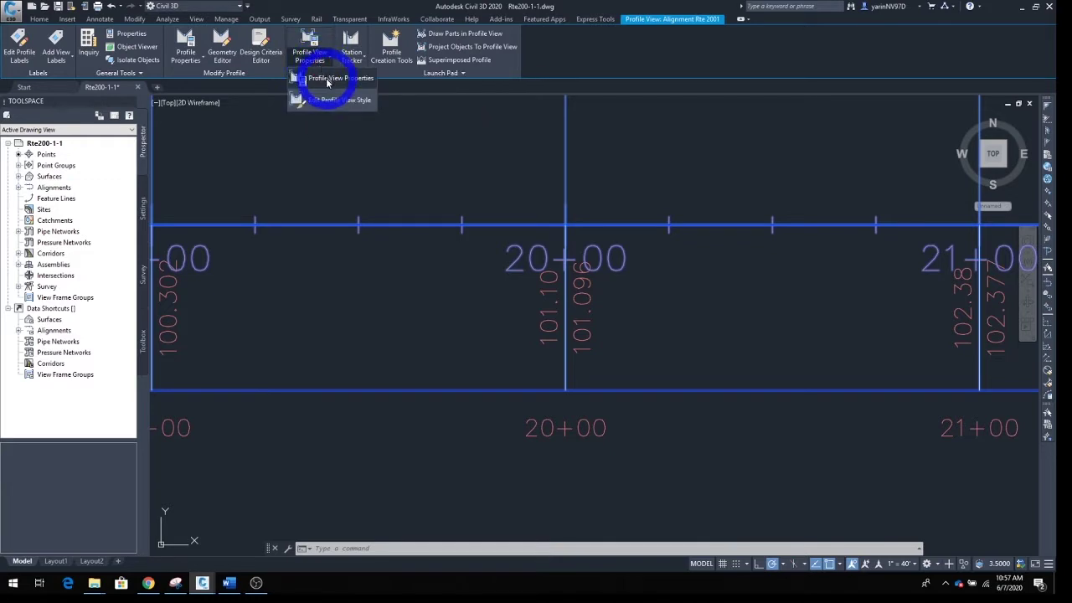
{"action": "left_click", "coordinate": [327, 80]}
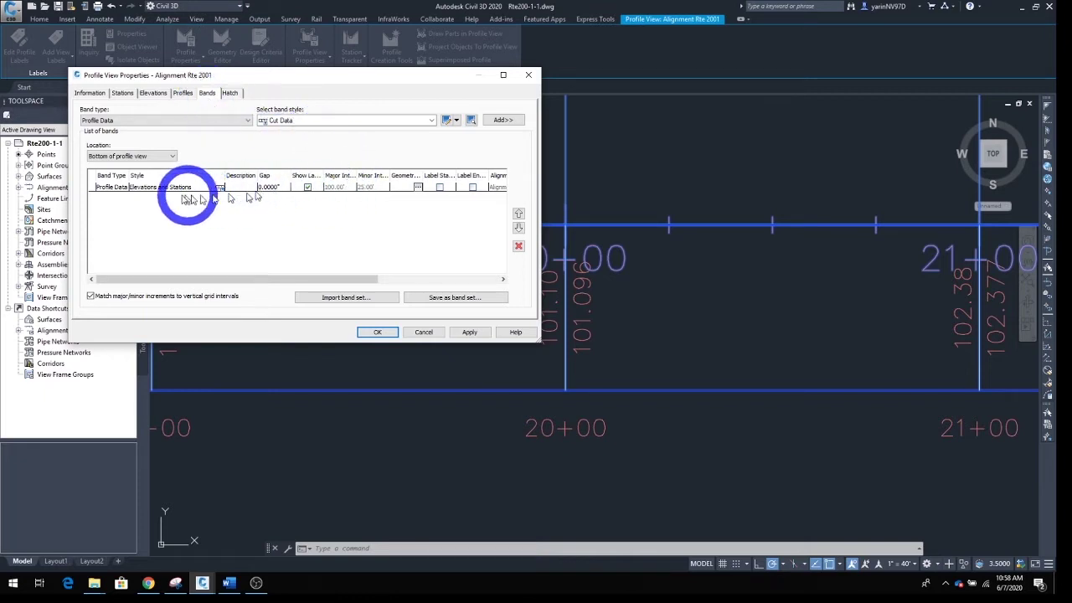
{"action": "left_click", "coordinate": [111, 191]}
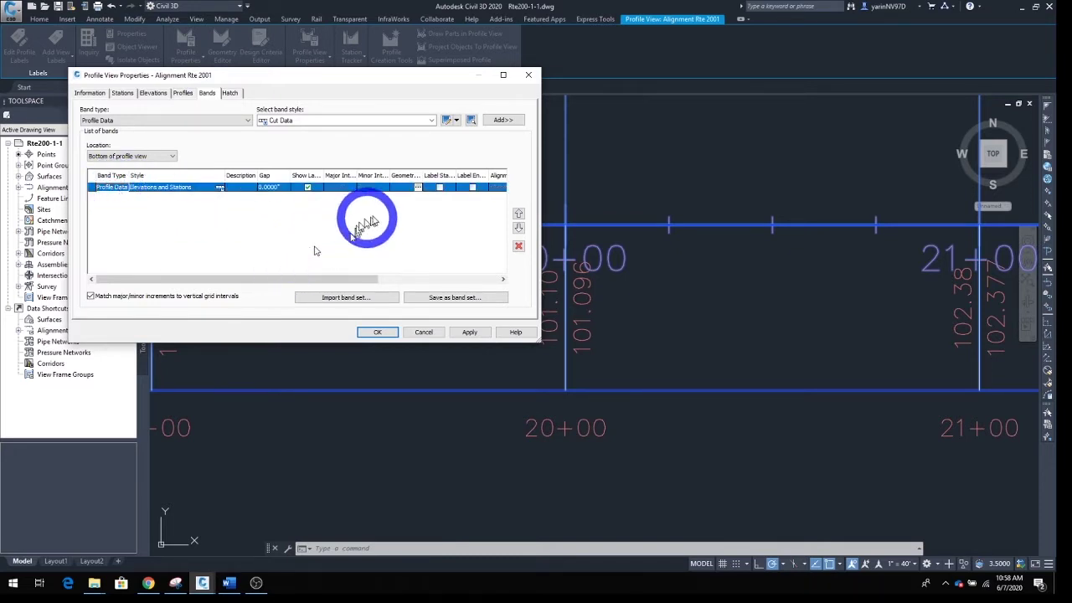
{"action": "left_click_drag", "start_coordinate": [356, 285], "coordinate": [467, 285]}
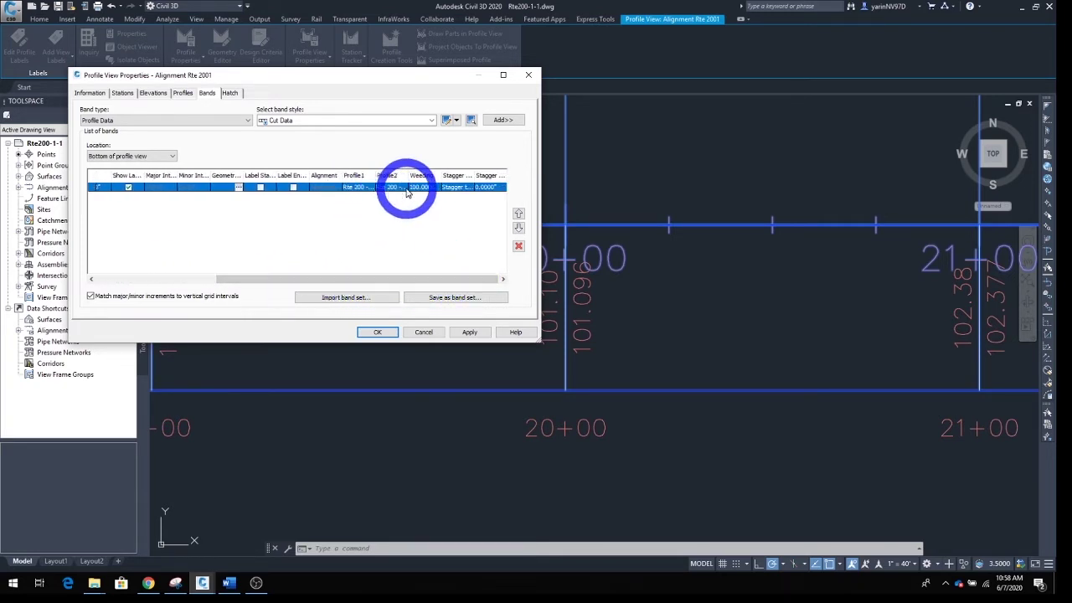
{"action": "left_click", "coordinate": [371, 190]}
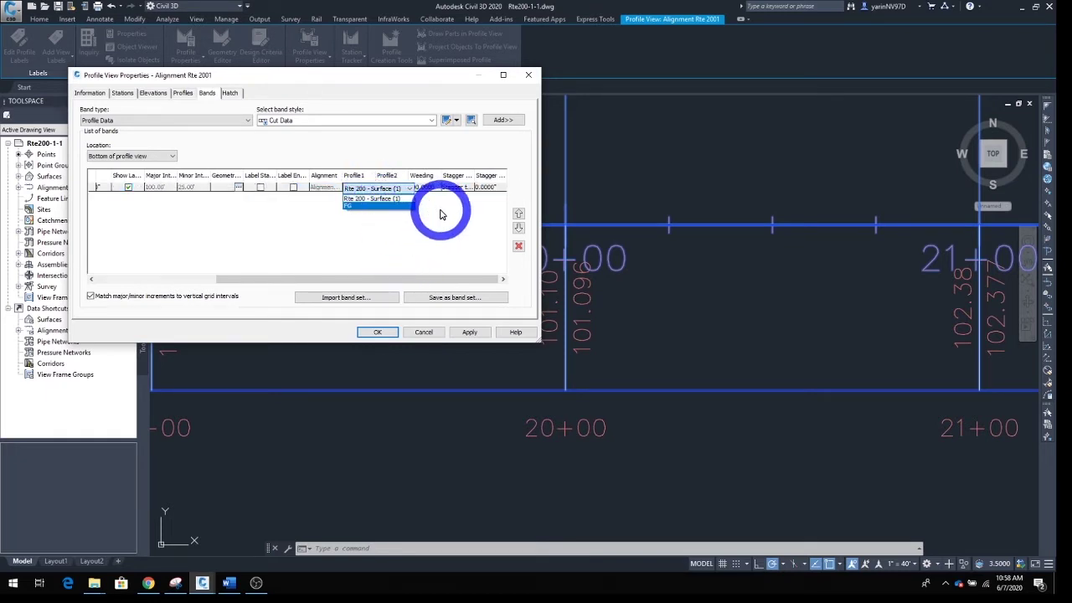
{"action": "left_click", "coordinate": [385, 199]}
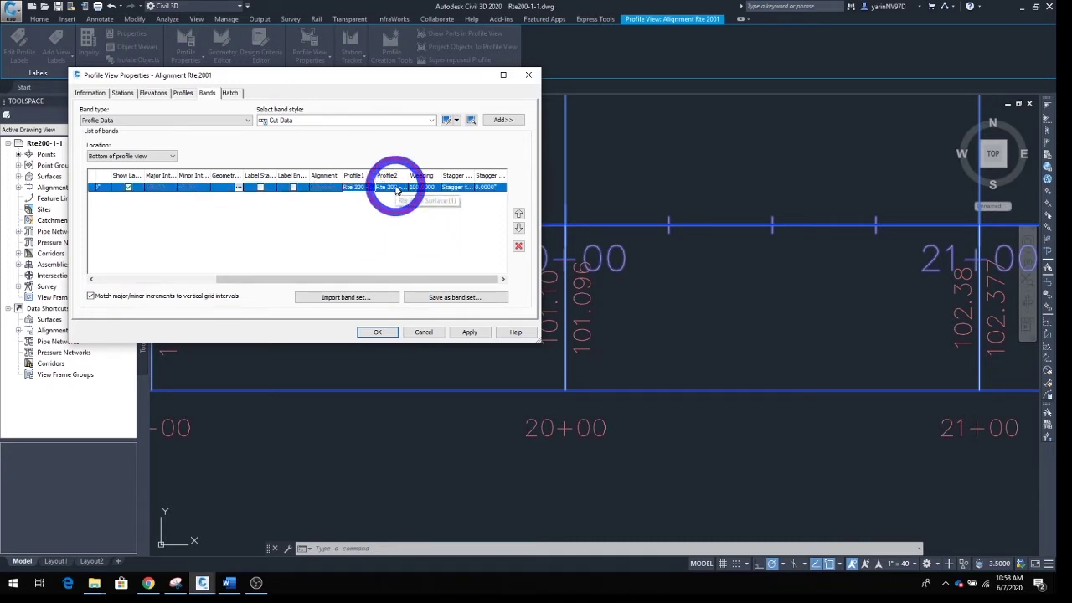
{"action": "left_click", "coordinate": [397, 190]}
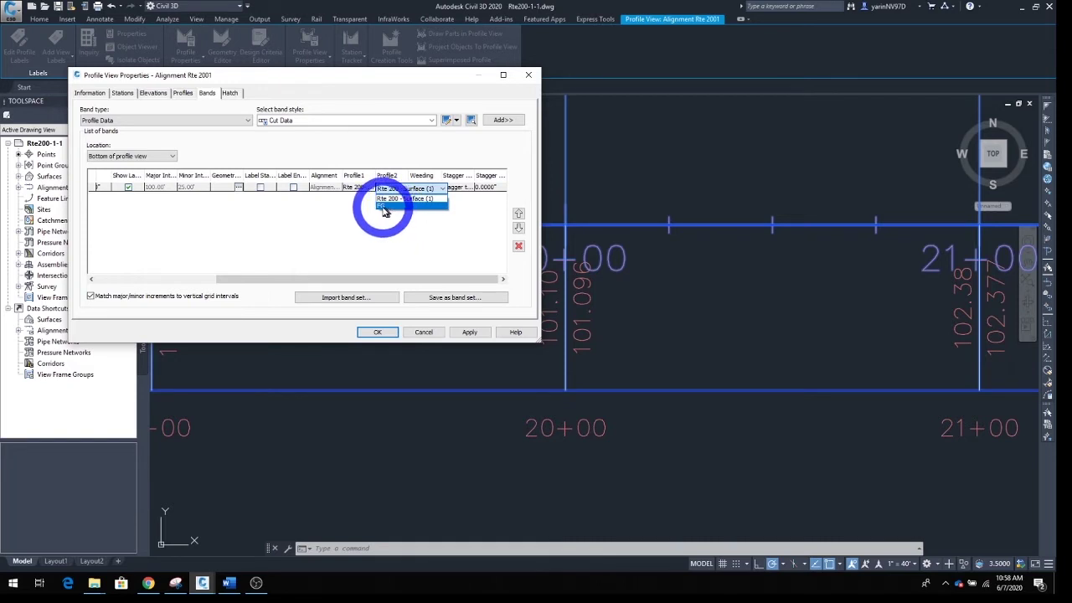
{"action": "left_click", "coordinate": [382, 208]}
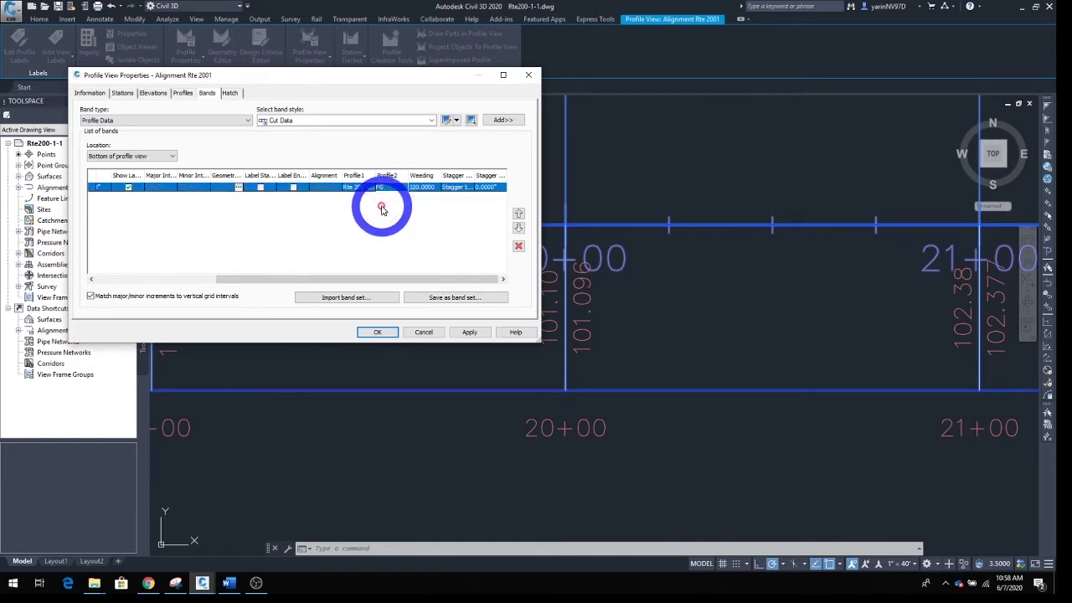
{"action": "left_click", "coordinate": [466, 333]}
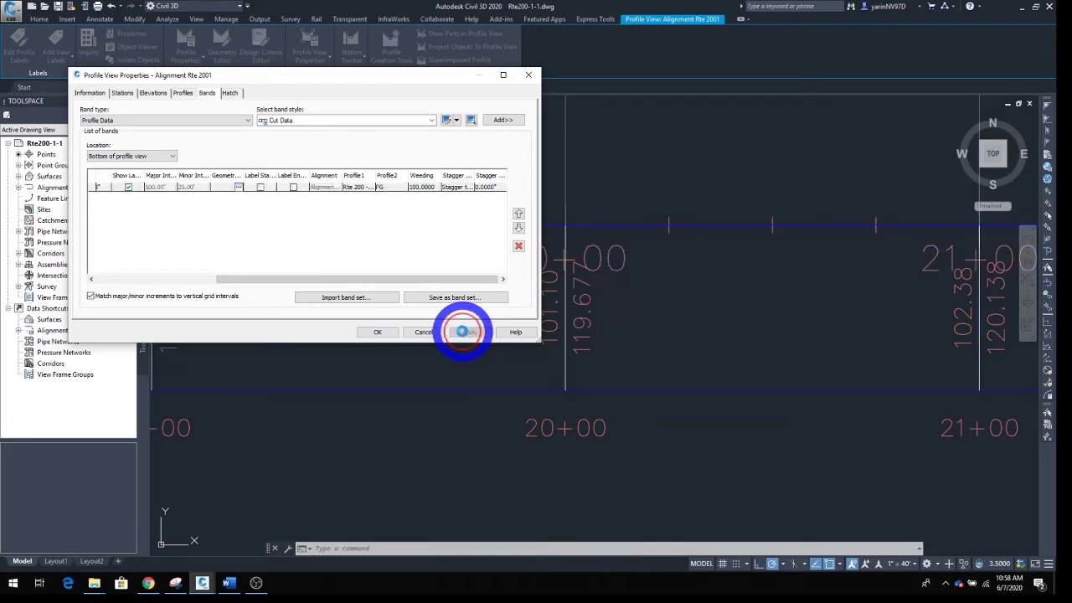
Reposition the Profile View Properties dialog to check the band's elevation labels at stations 20+00 and 21+00
{"action": "left_click", "coordinate": [505, 121]}
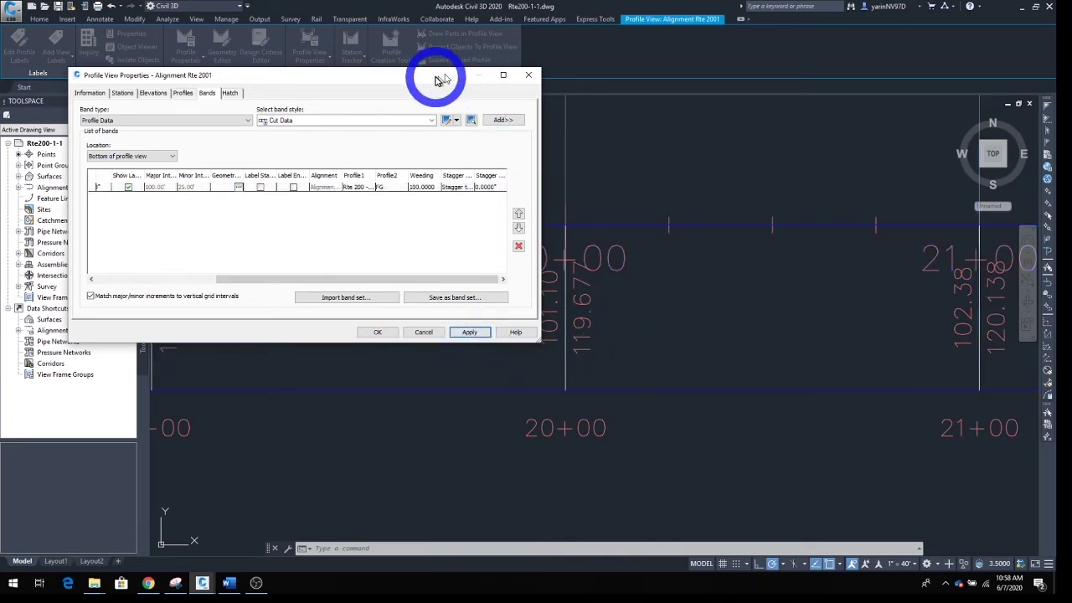
{"action": "left_click_drag", "start_coordinate": [440, 79], "coordinate": [365, 77]}
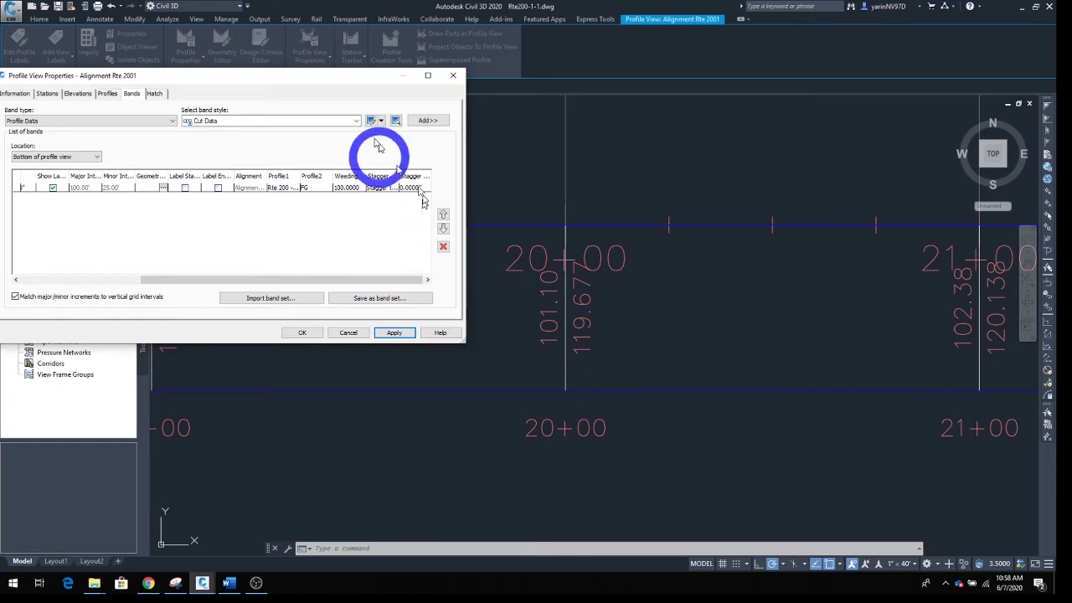
{"action": "left_click_drag", "start_coordinate": [340, 80], "coordinate": [387, 92]}
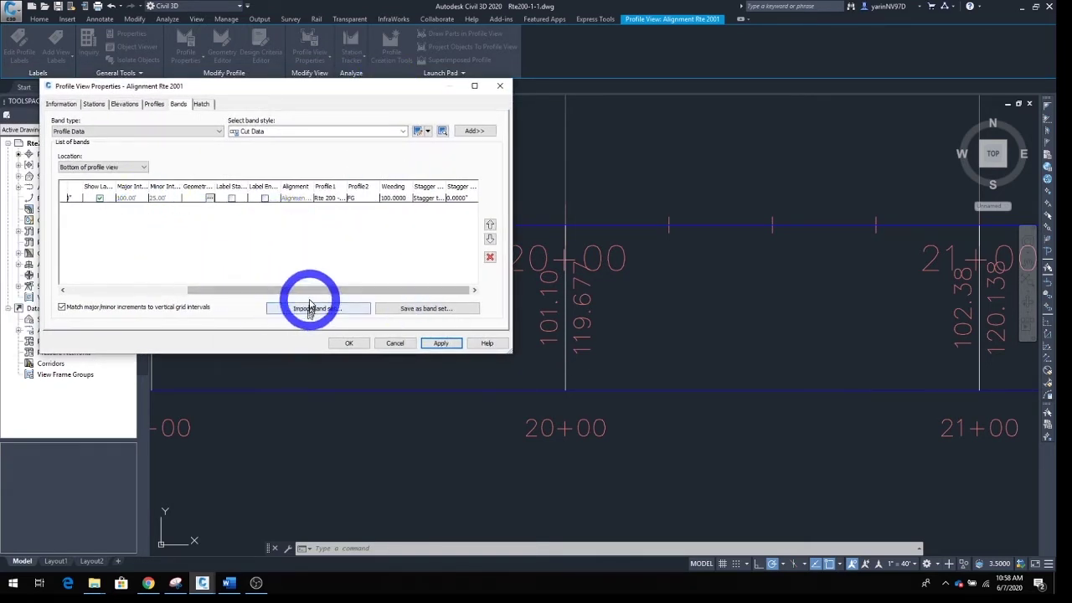
Open the profile data band's Elevations and Stations style for editing, and review its summary, information and band details
{"action": "left_click_drag", "start_coordinate": [311, 290], "coordinate": [175, 285]}
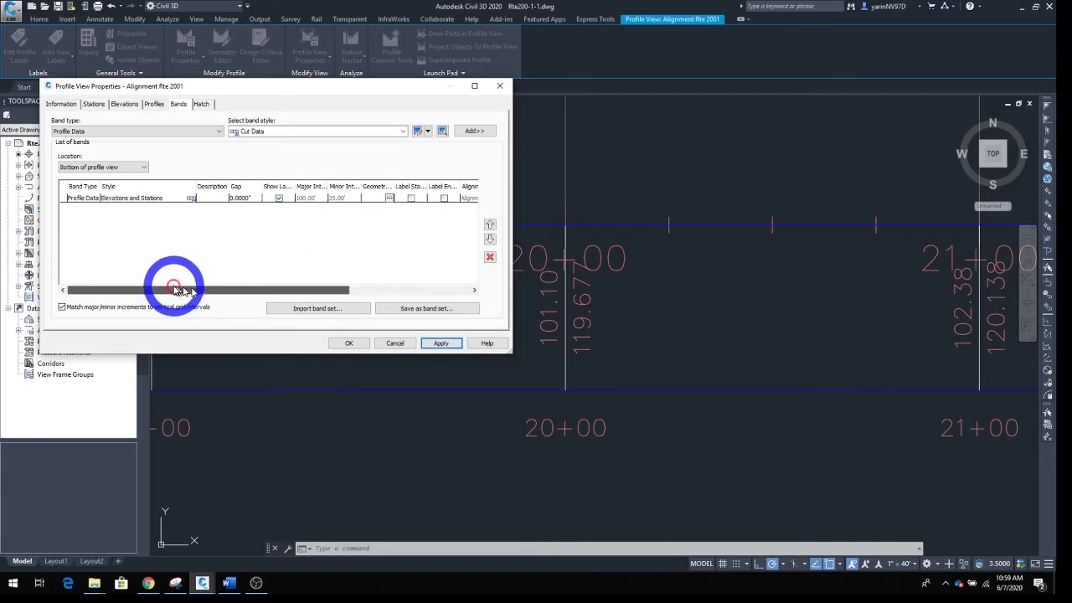
{"action": "left_click", "coordinate": [91, 198]}
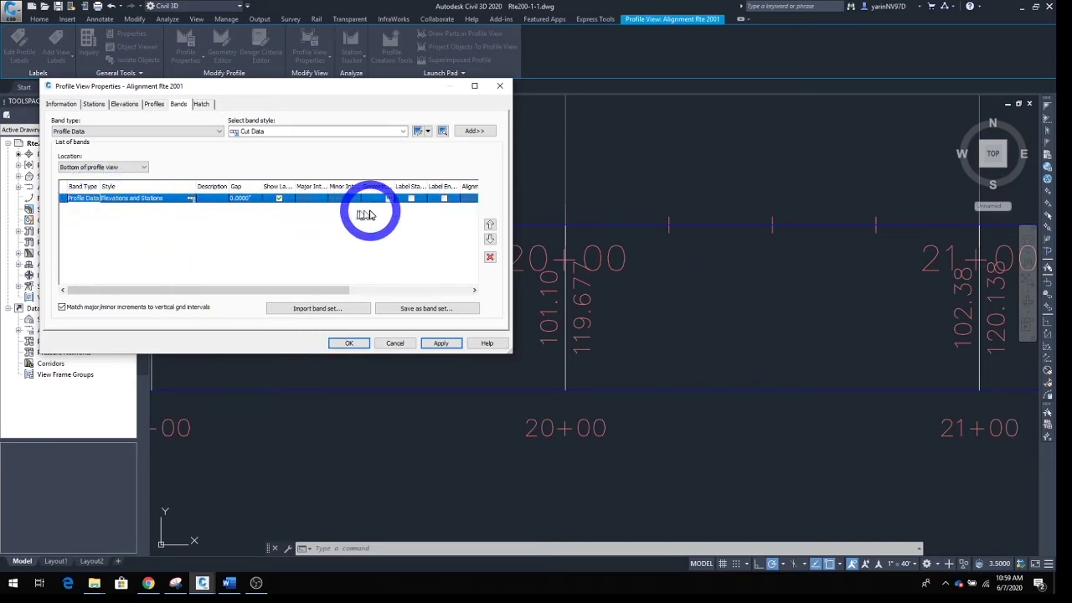
{"action": "left_click", "coordinate": [191, 198]}
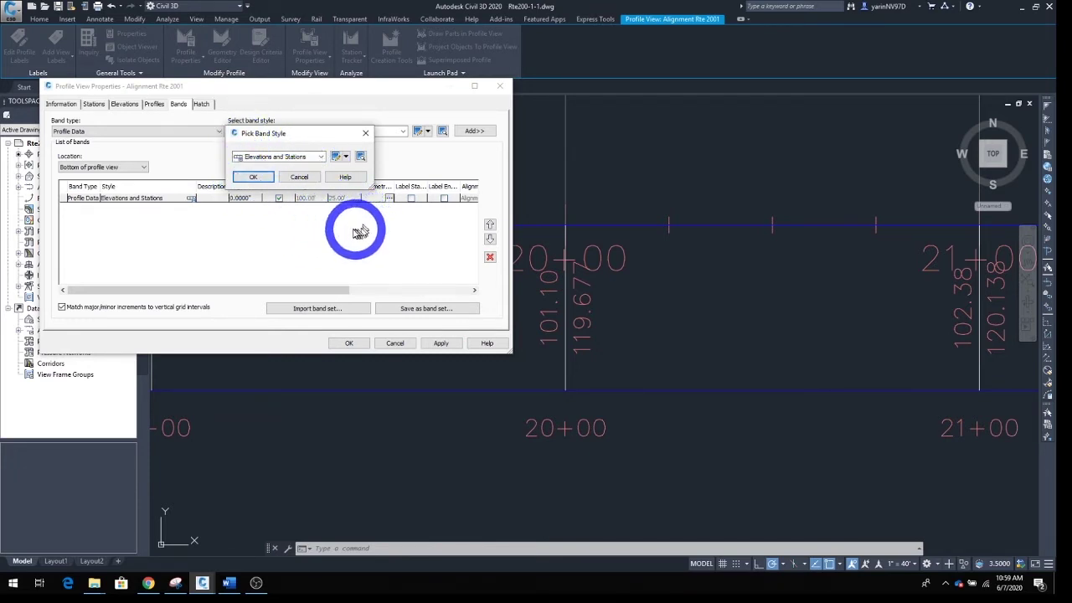
{"action": "left_click", "coordinate": [335, 157]}
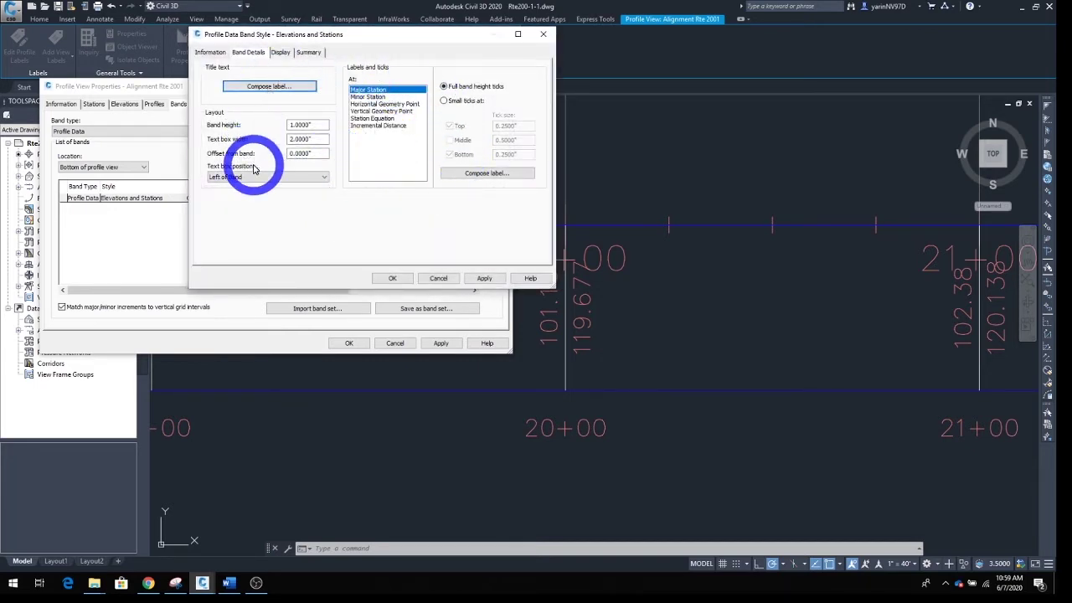
{"action": "left_click", "coordinate": [280, 52]}
{"action": "left_click", "coordinate": [309, 53]}
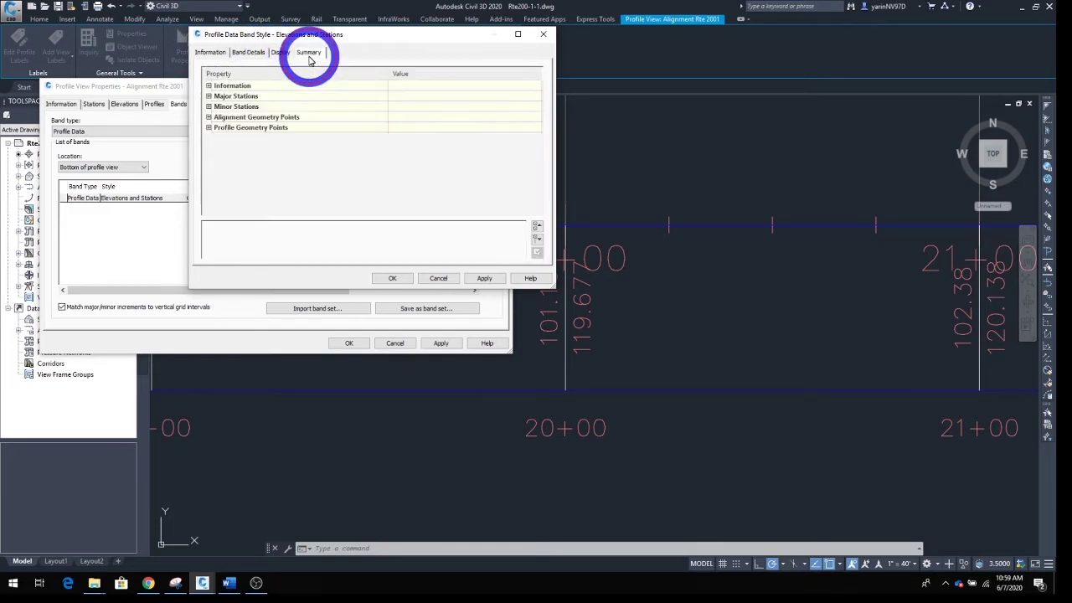
{"action": "left_click", "coordinate": [208, 53]}
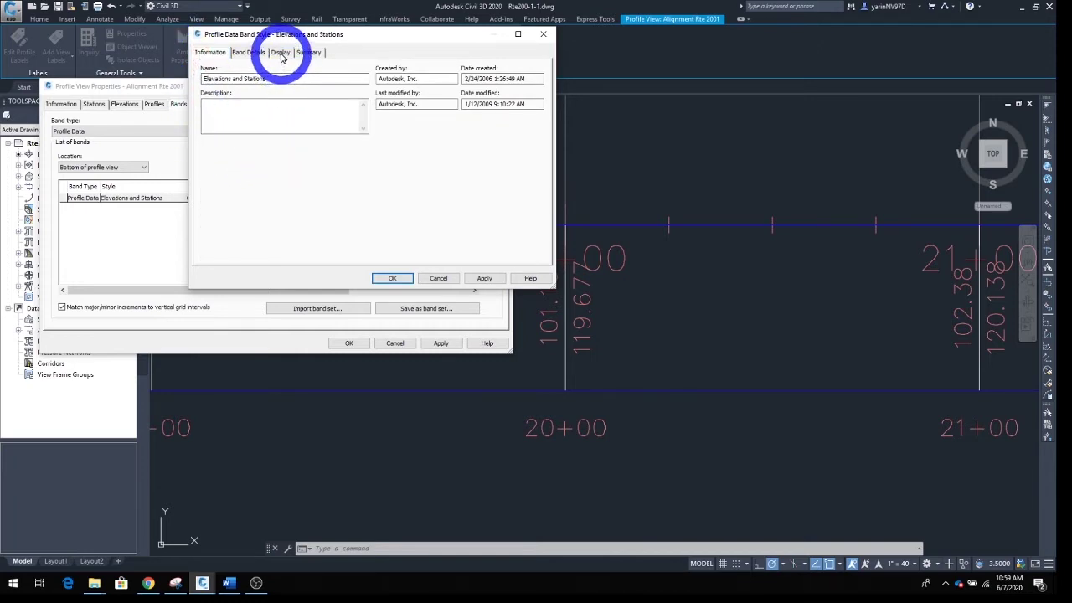
{"action": "left_click", "coordinate": [247, 55]}
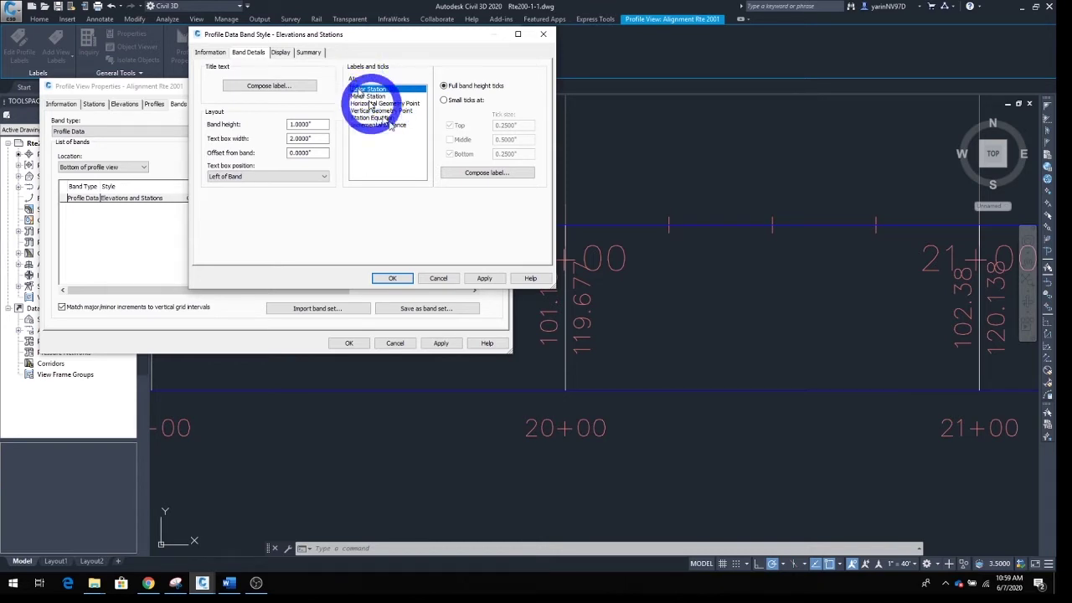
Open the Major Station label for composing, check its station 2+00 preview, and select the EG Elevation component
{"action": "left_click", "coordinate": [476, 174]}
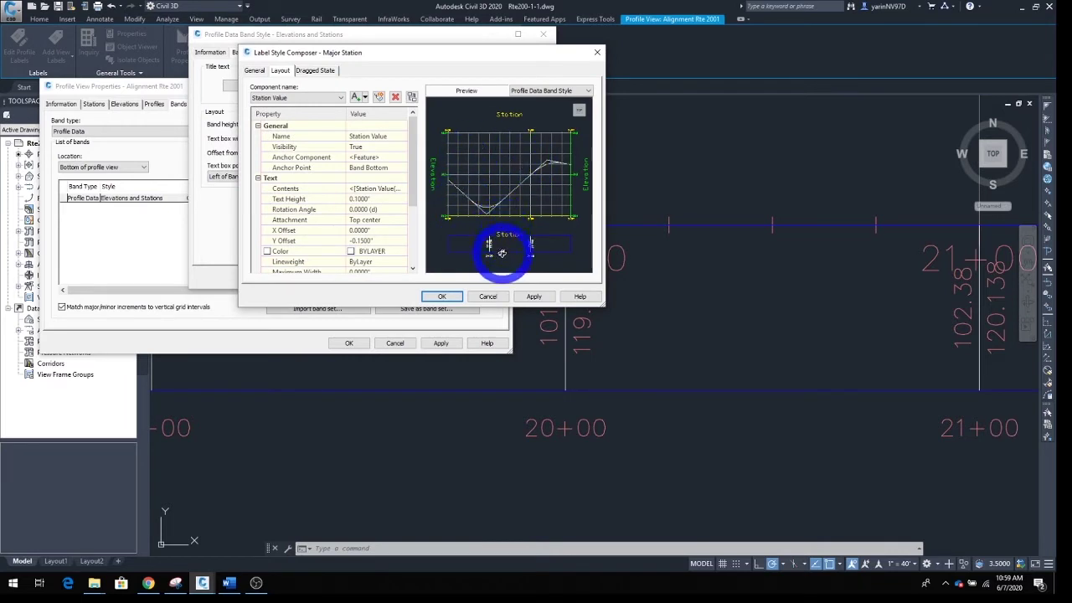
{"action": "scroll", "coordinate": [503, 243], "scroll_direction": "up", "scroll_amount": 5}
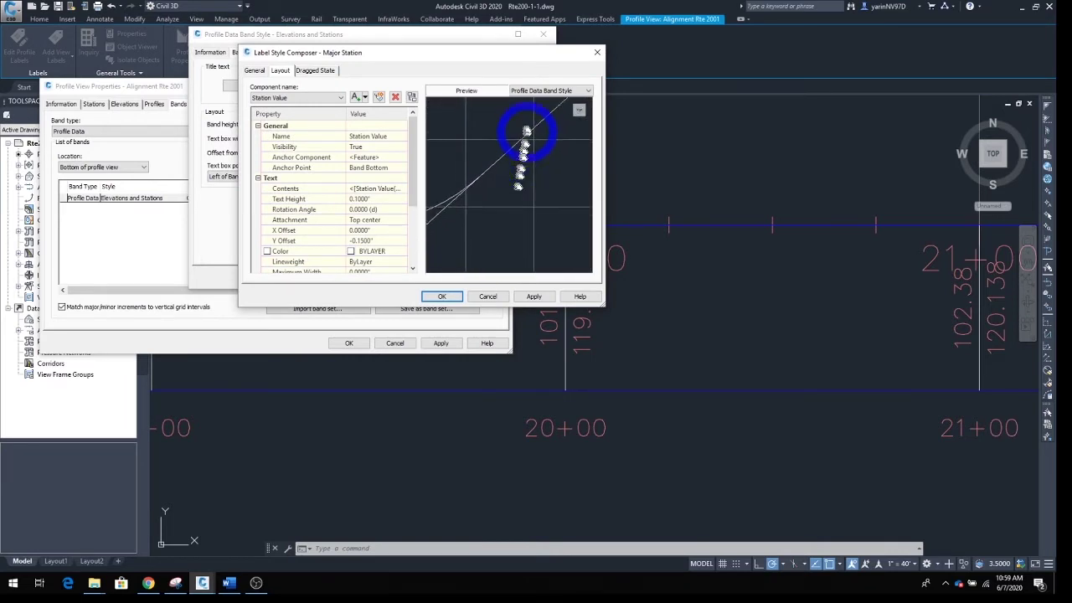
{"action": "scroll", "coordinate": [516, 235], "scroll_direction": "up", "scroll_amount": 3}
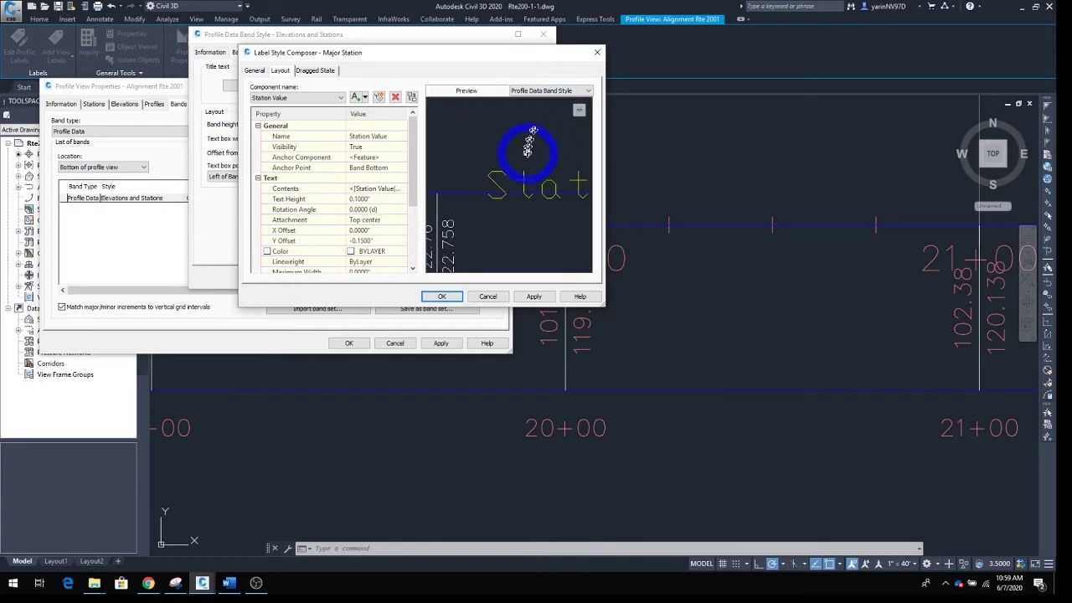
{"action": "middle_click_drag", "start_coordinate": [510, 223], "coordinate": [541, 196]}
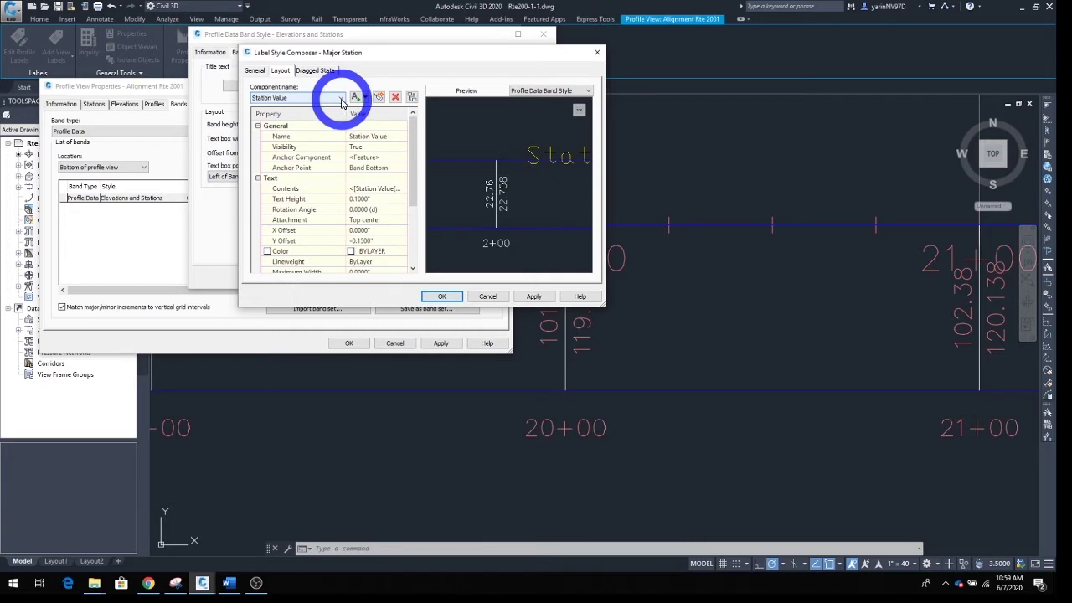
{"action": "left_click", "coordinate": [341, 102]}
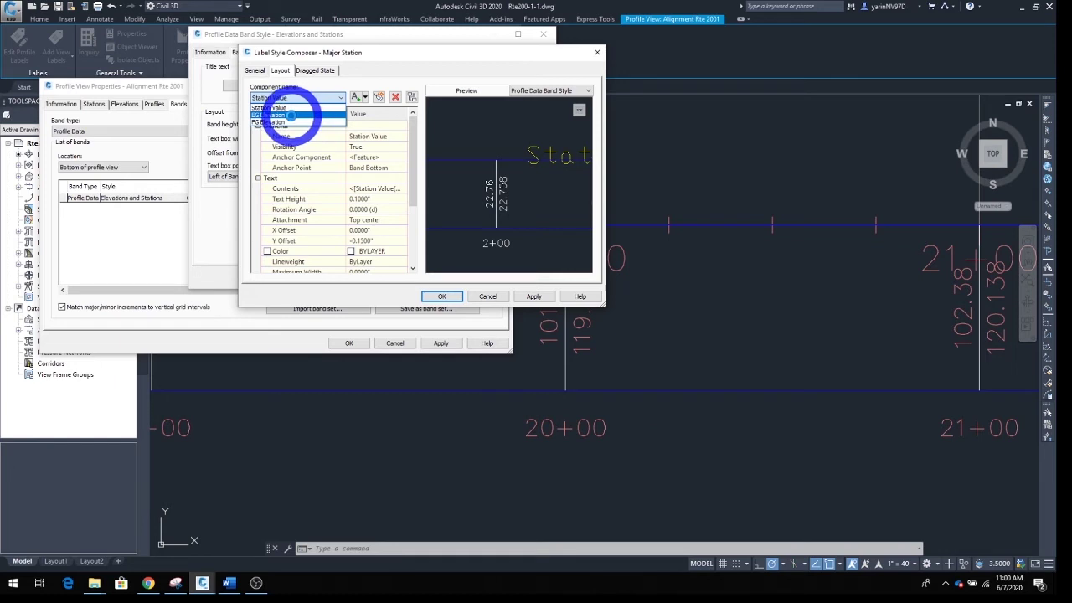
{"action": "left_click", "coordinate": [290, 115]}
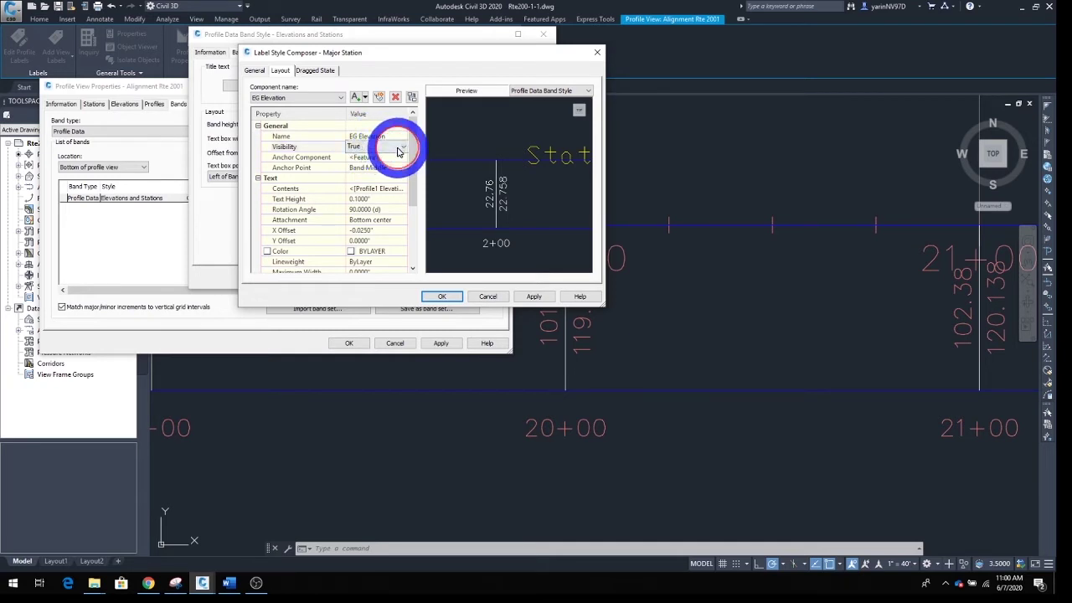
Try setting the EG Elevation component's visibility to False, and restore it to True
{"action": "left_click", "coordinate": [400, 149]}
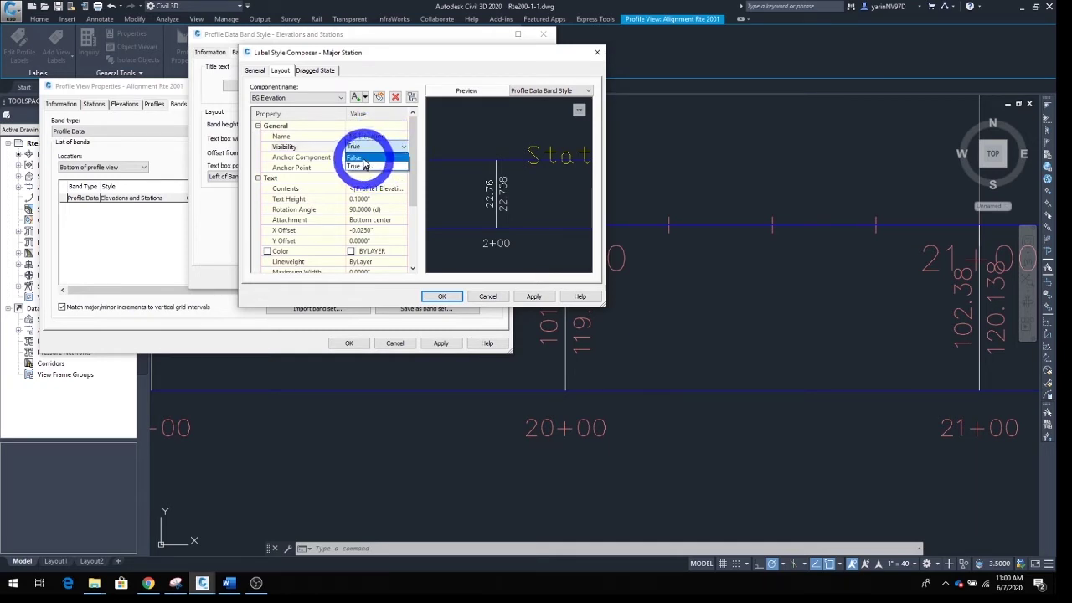
{"action": "left_click", "coordinate": [363, 159]}
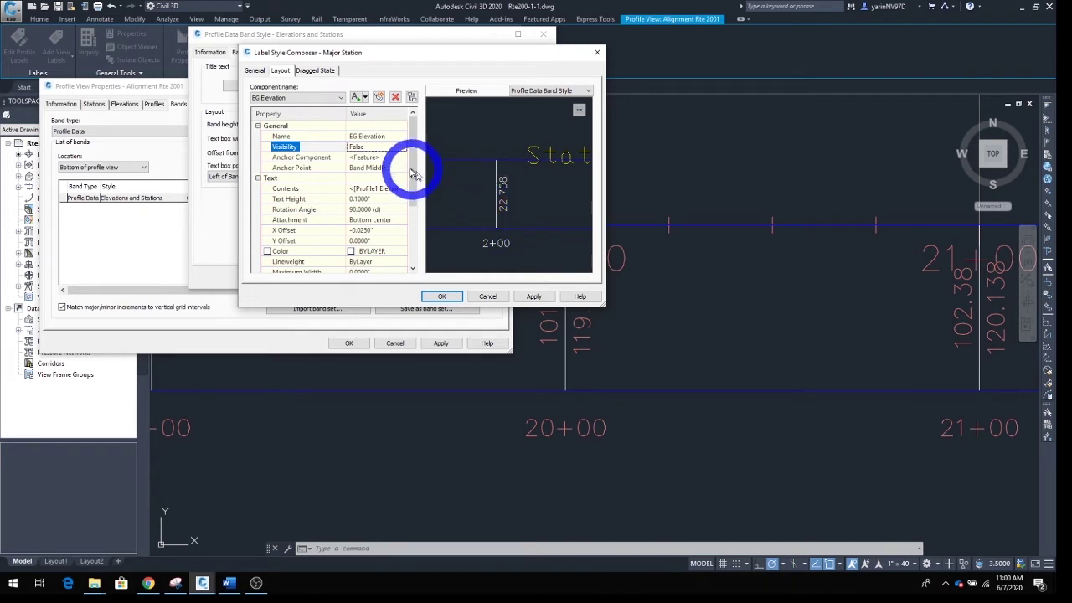
{"action": "left_click", "coordinate": [397, 148]}
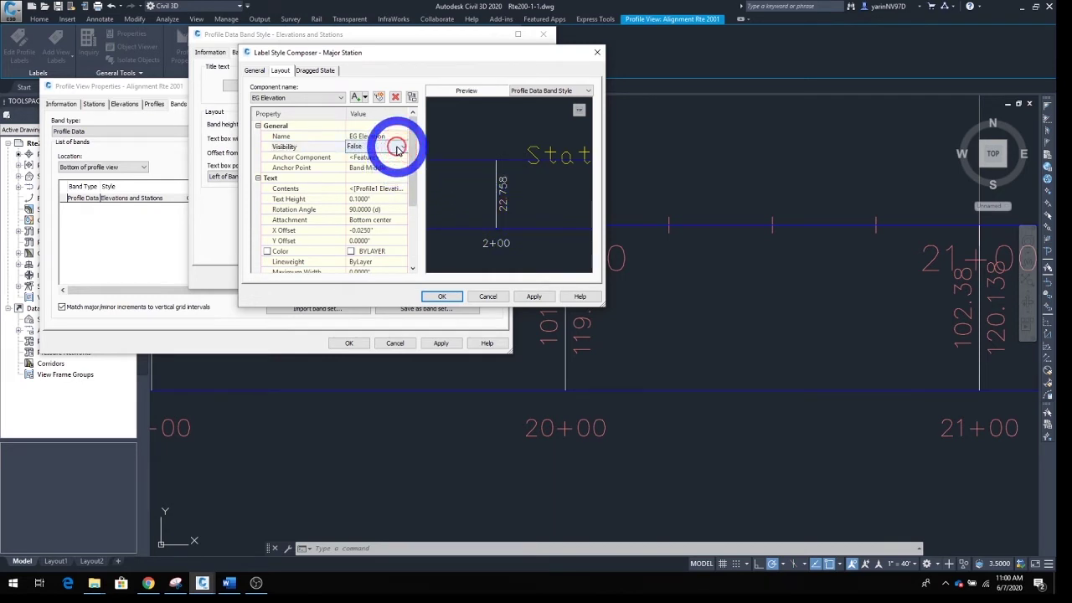
{"action": "left_click", "coordinate": [400, 148]}
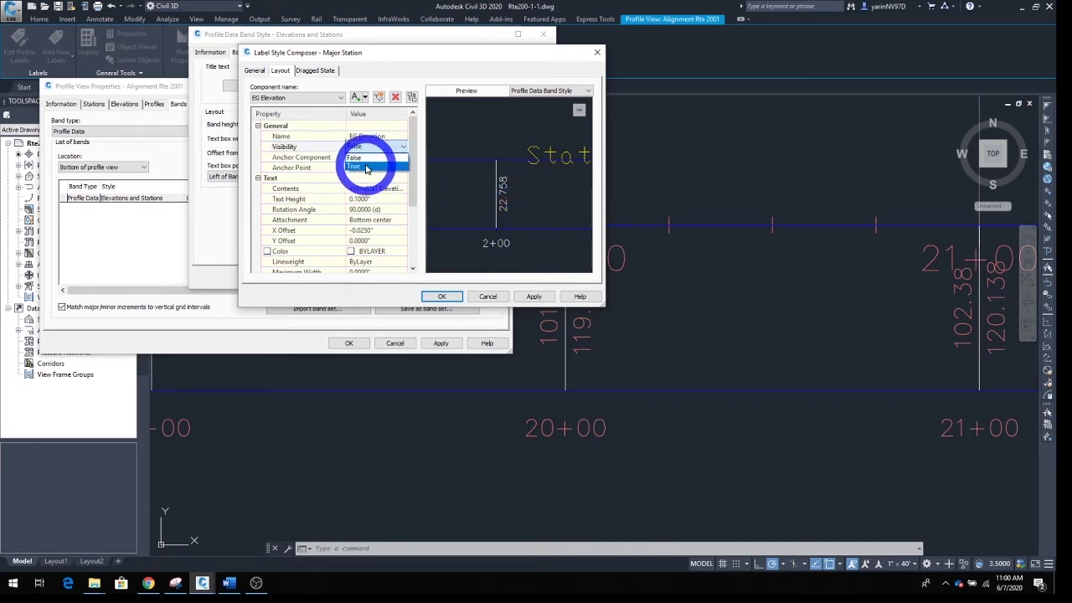
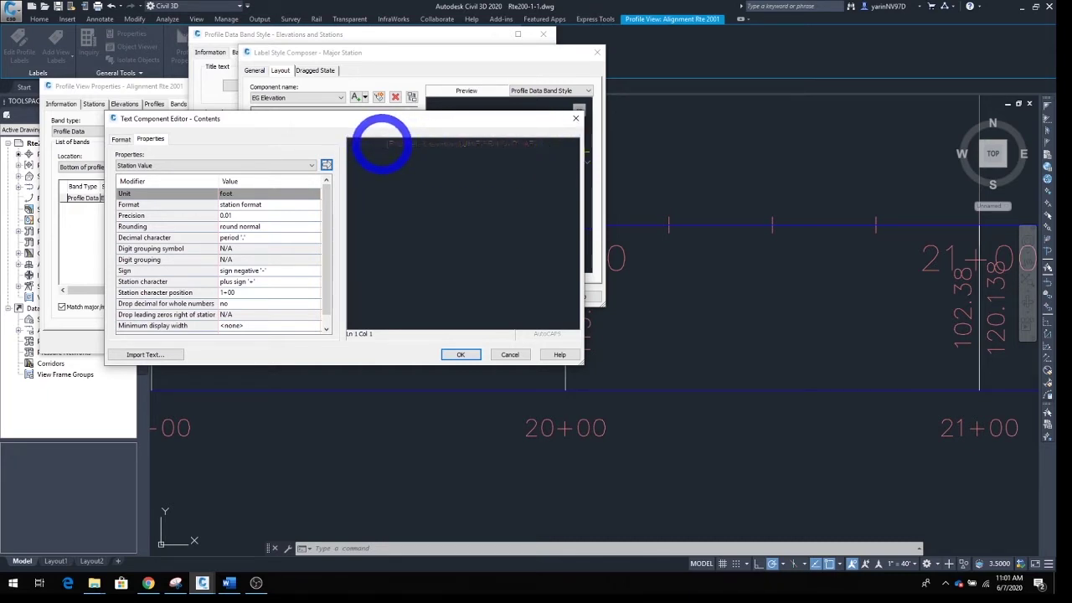
Add the prefix XCL in front of the Profile1 Elevation field in the EG Elevation component's contents
{"action": "left_click_drag", "start_coordinate": [381, 144], "coordinate": [553, 151]}
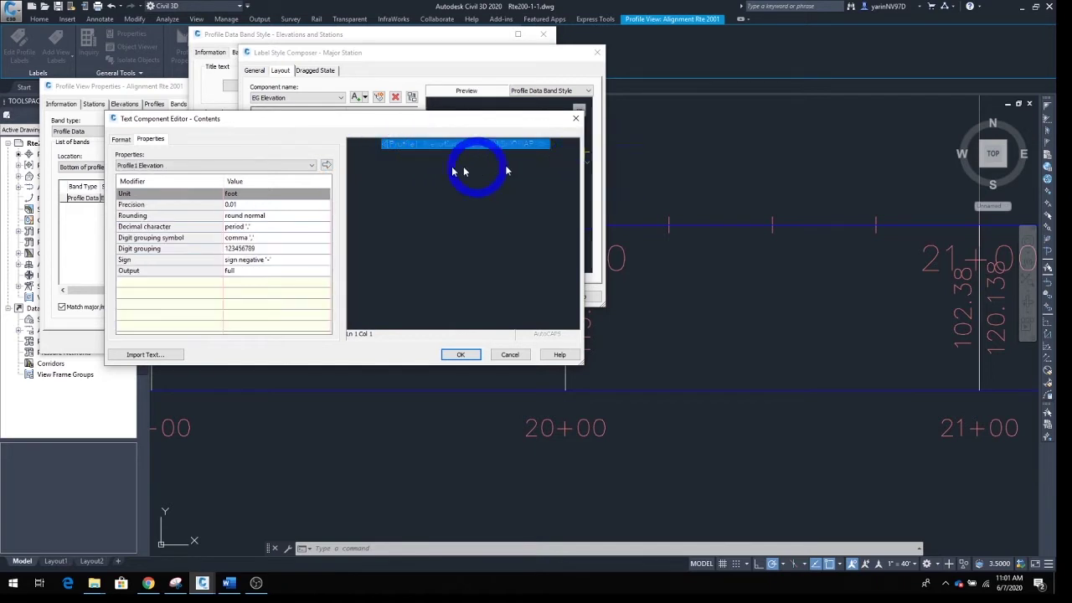
{"action": "left_click", "coordinate": [376, 148]}
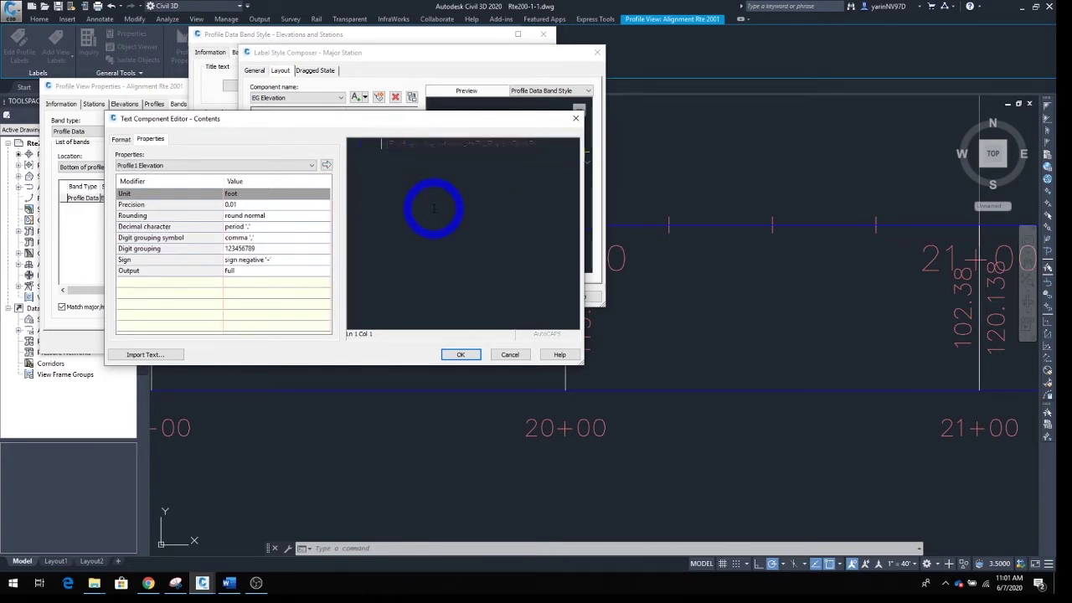
{"action": "type", "text": "XC"}
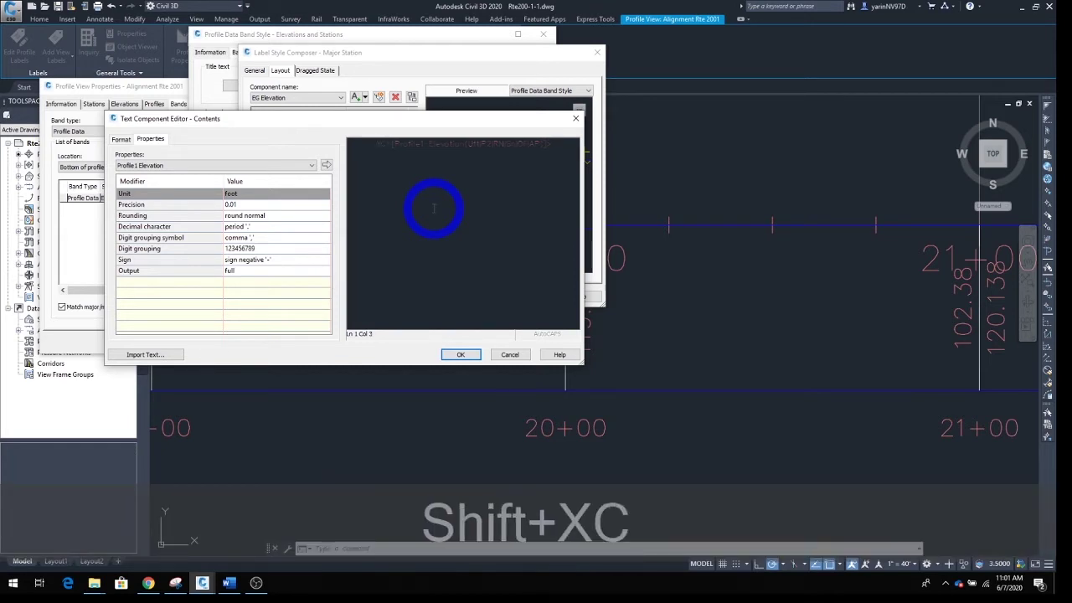
{"action": "type", "text": "L"}
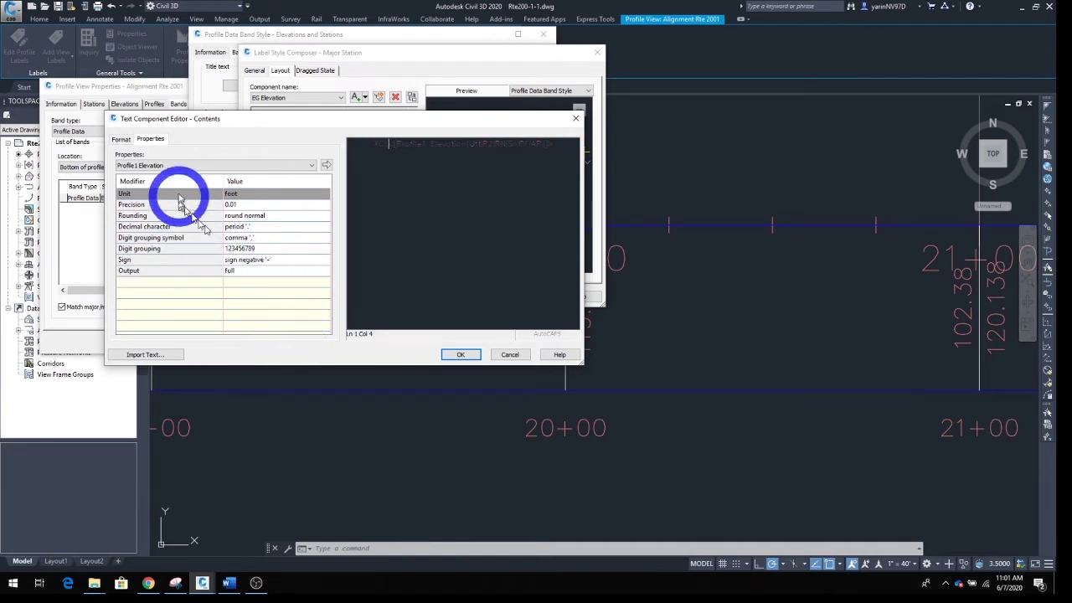
Look through the special characters available for the label text without inserting any, and accept the edited EG Elevation contents
{"action": "left_click", "coordinate": [120, 140]}
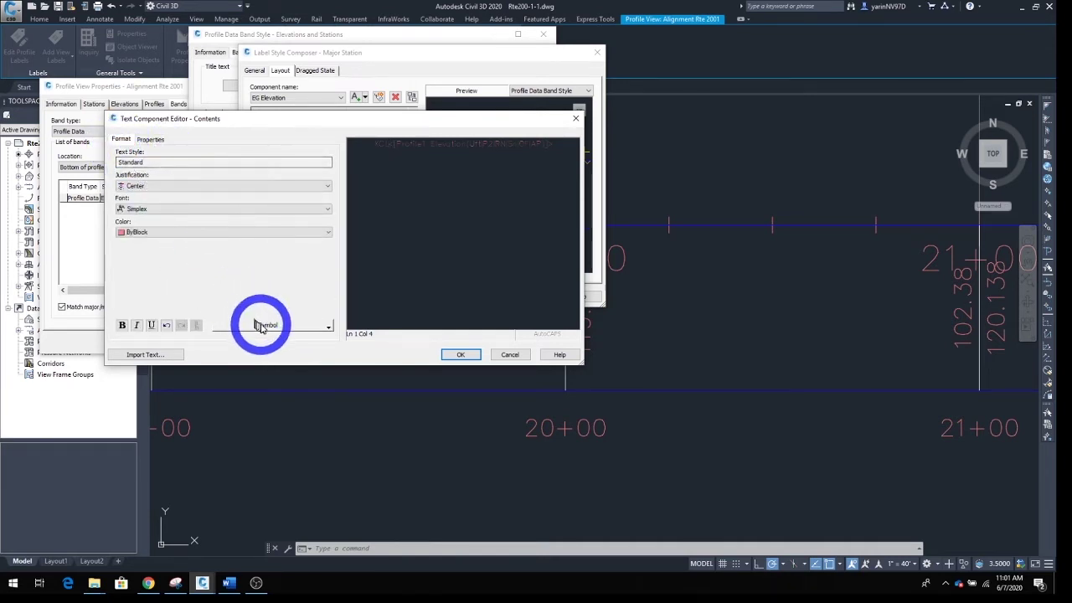
{"action": "left_click", "coordinate": [264, 326]}
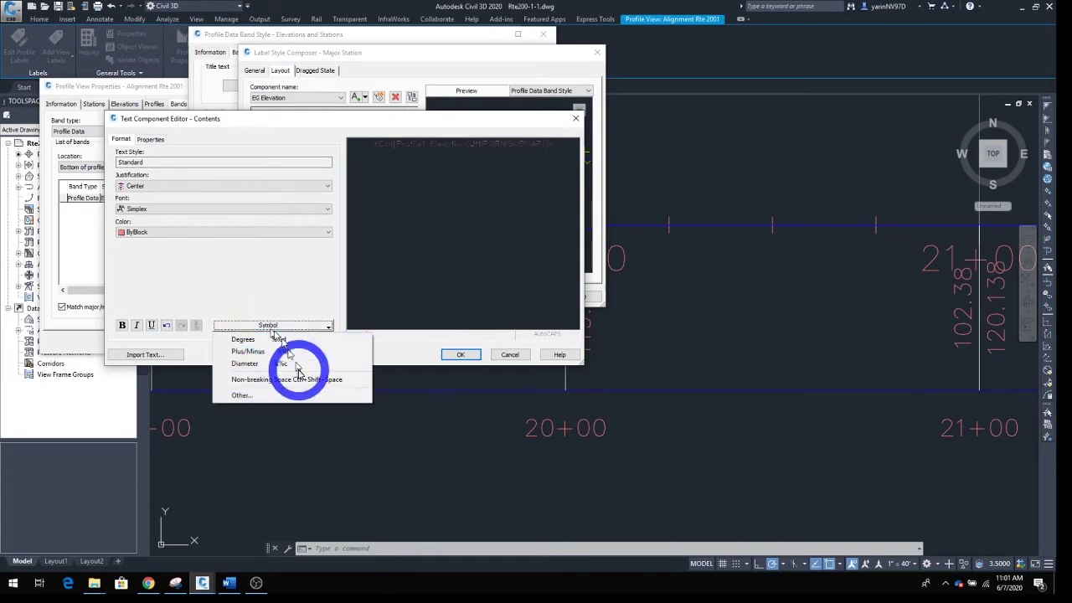
{"action": "left_click", "coordinate": [252, 396]}
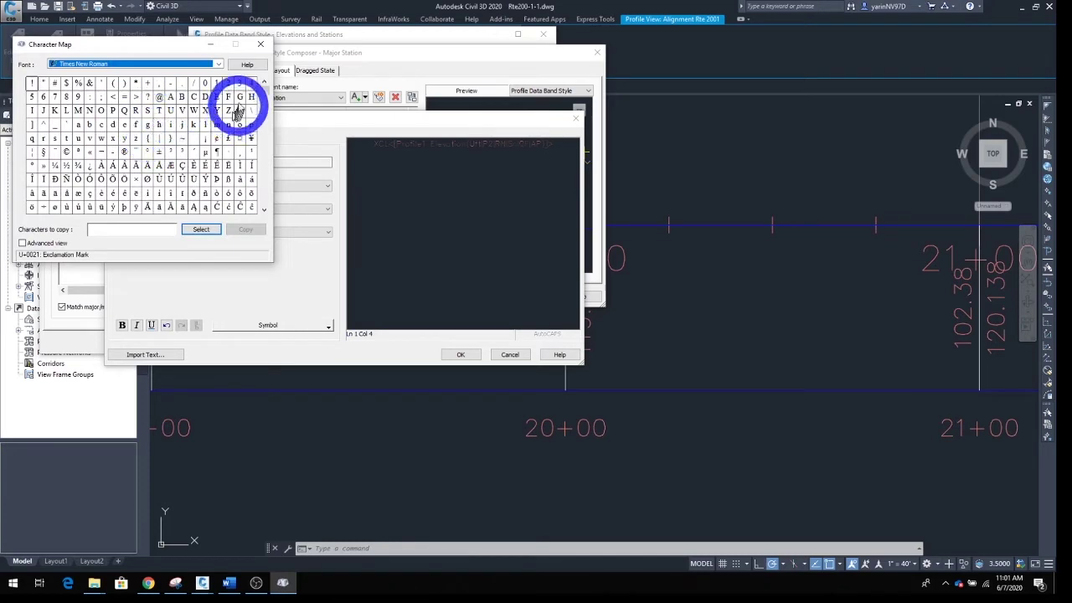
{"action": "mouse_move", "coordinate": [261, 90]}
{"action": "left_mouse_down"}
{"action": "mouse_move", "coordinate": [253, 182]}
{"action": "mouse_move", "coordinate": [273, 110]}
{"action": "mouse_move", "coordinate": [268, 77]}
{"action": "left_mouse_up"}
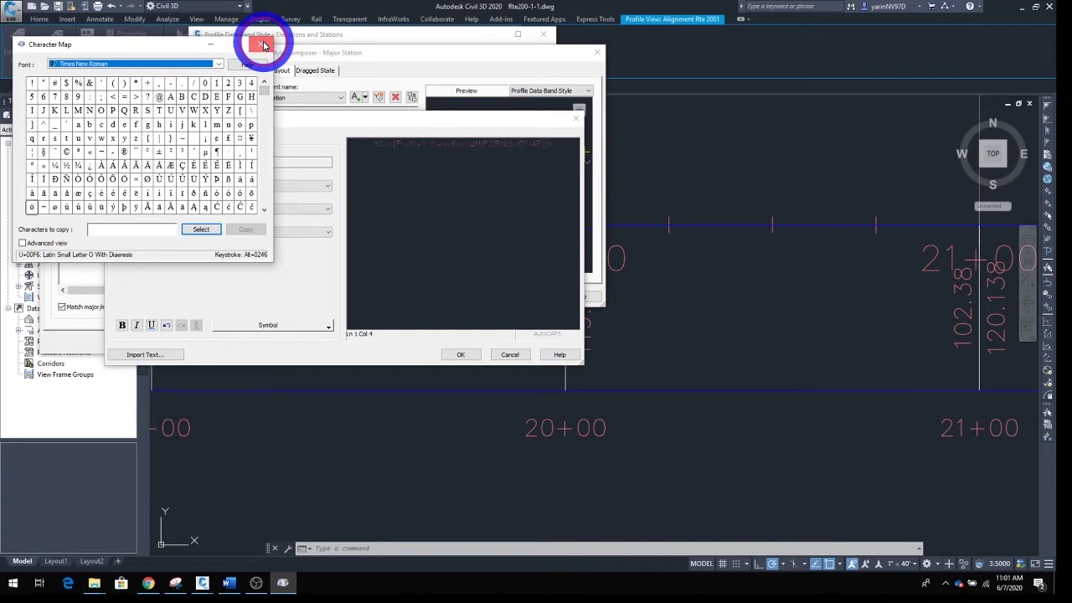
{"action": "left_click", "coordinate": [263, 44]}
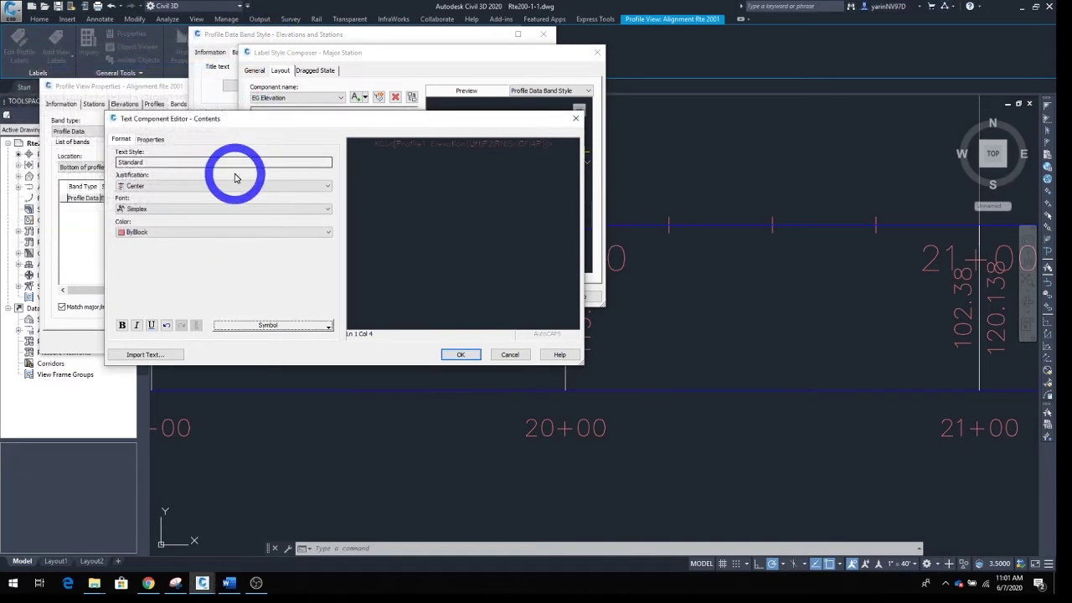
{"action": "left_click", "coordinate": [463, 356]}
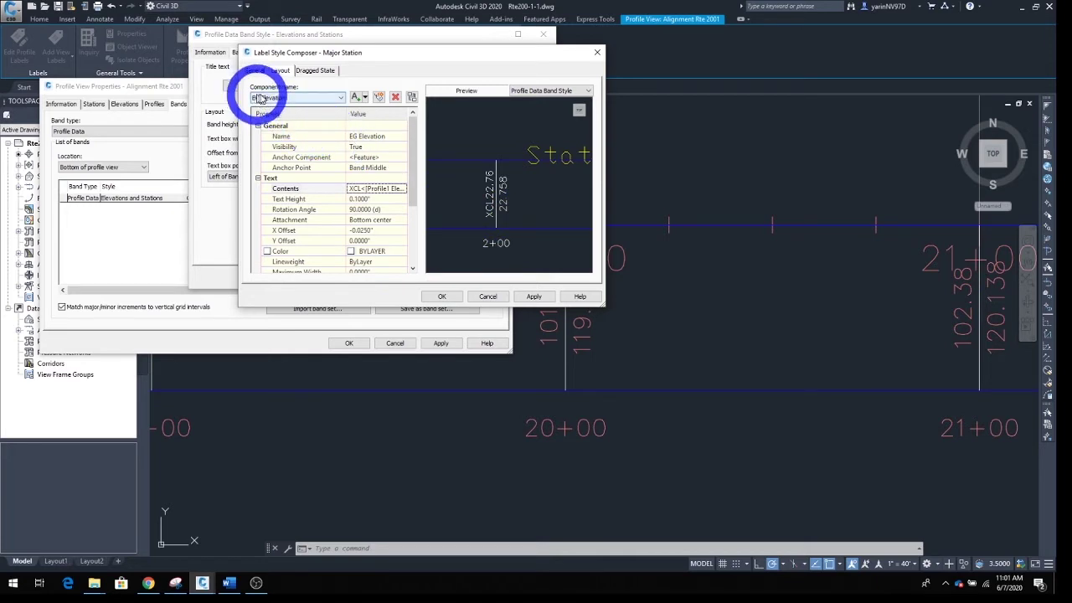
Add the prefix PCL in front of the Profile2 Elevation field in the FG Elevation component's contents, and accept the text
{"action": "left_click", "coordinate": [342, 98]}
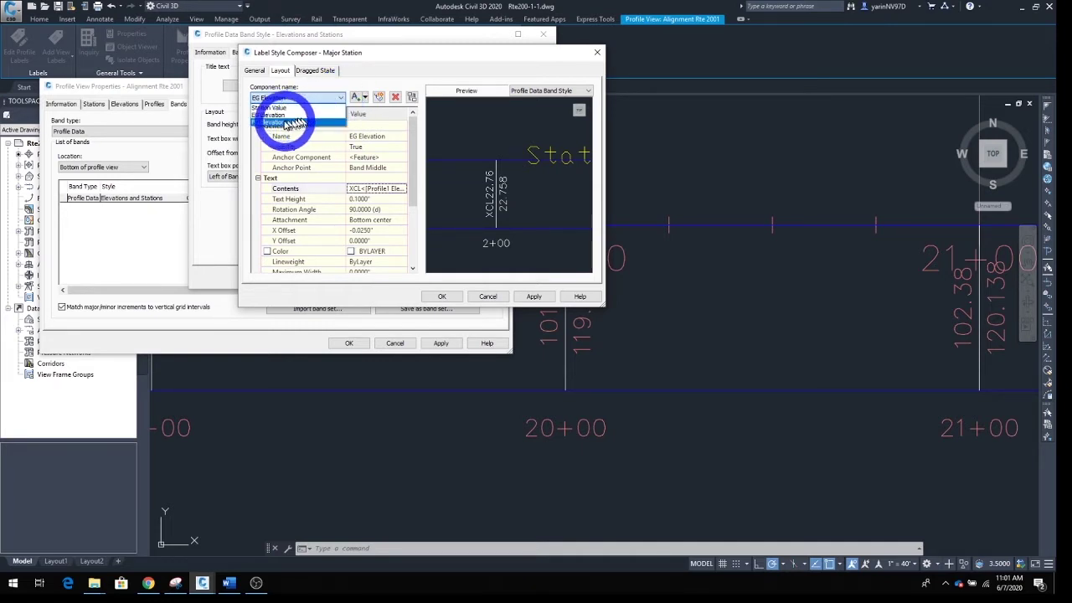
{"action": "left_click", "coordinate": [273, 123]}
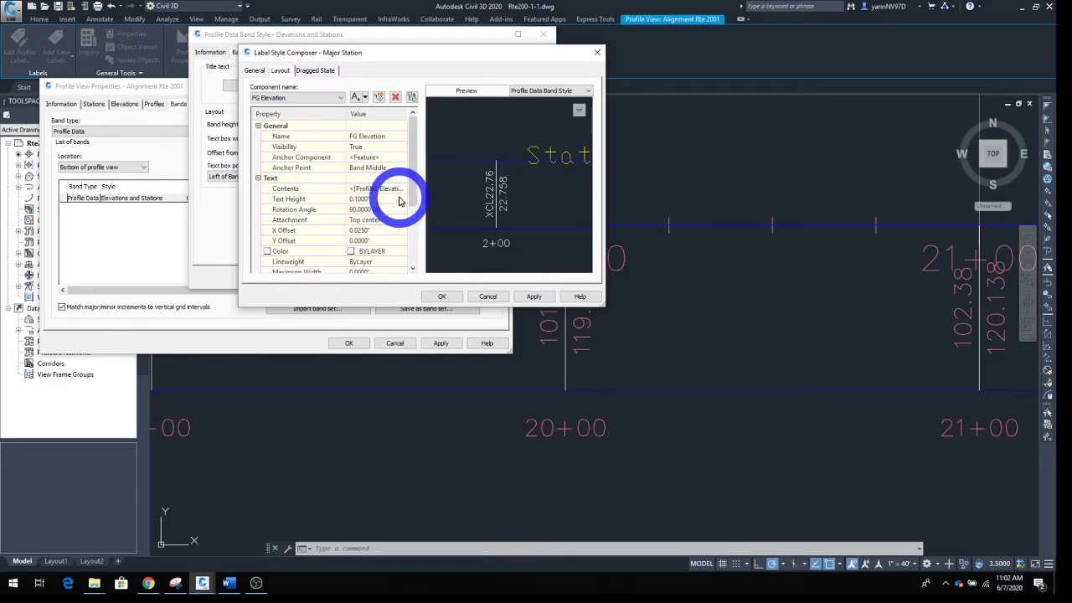
{"action": "left_click", "coordinate": [400, 192]}
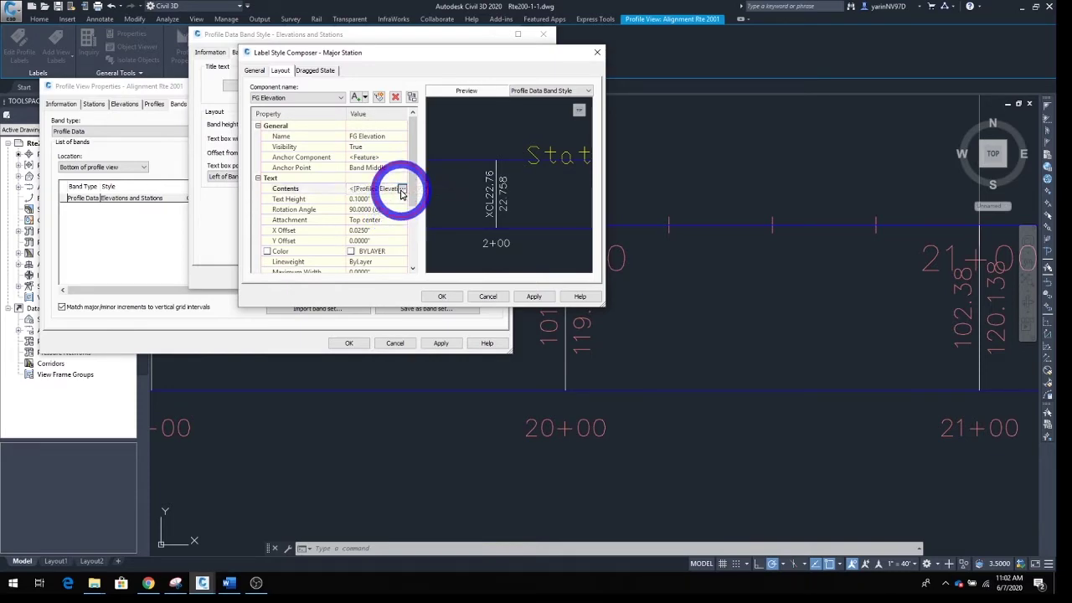
{"action": "left_click", "coordinate": [401, 191]}
{"action": "left_click", "coordinate": [520, 211]}
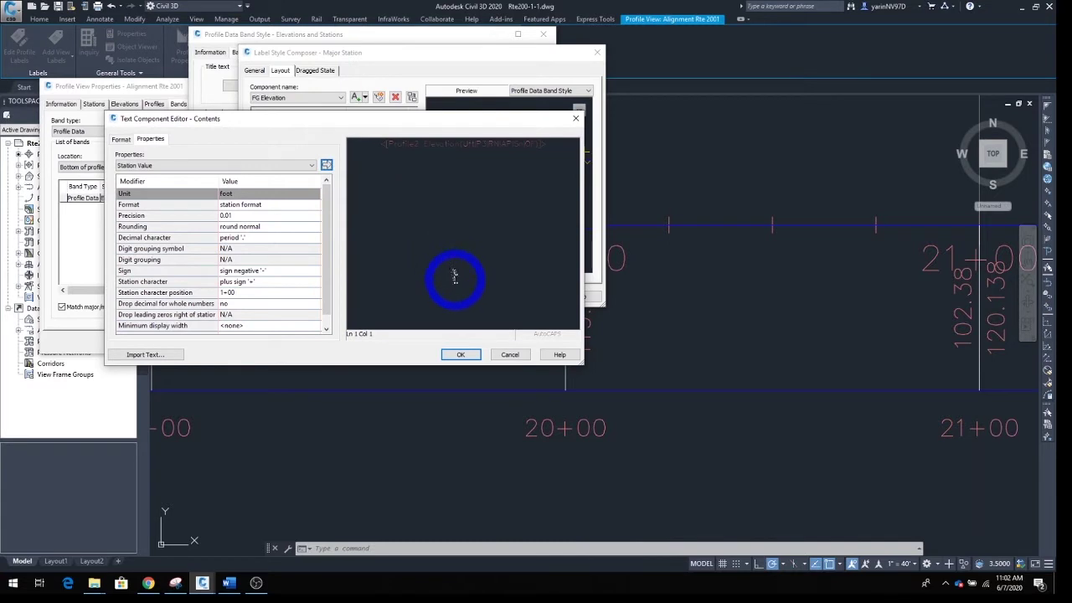
{"action": "left_click", "coordinate": [375, 151]}
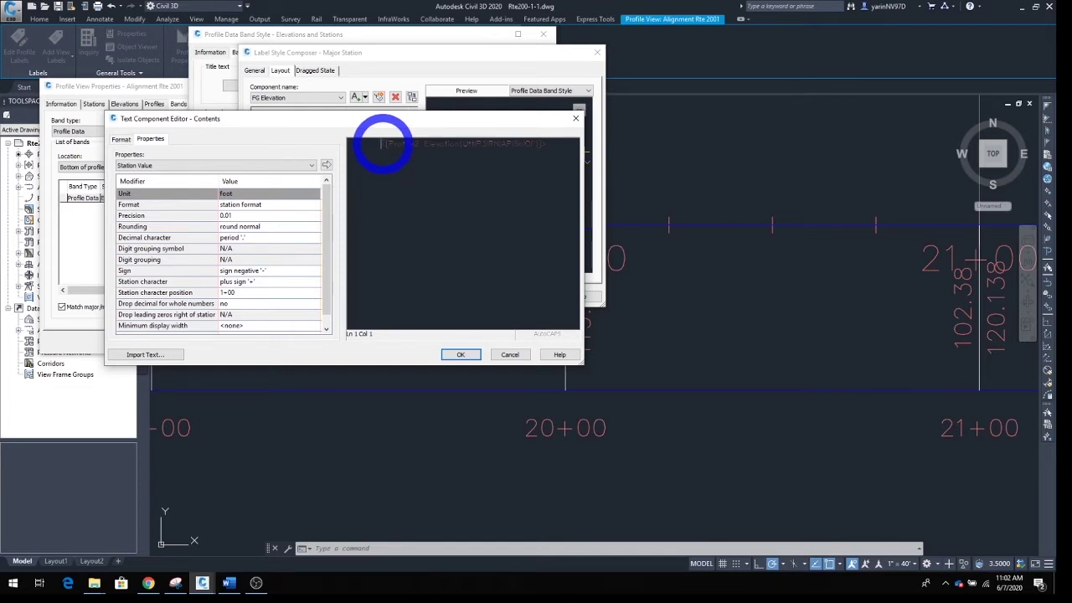
{"action": "type", "text": "P"}
{"action": "type", "text": "C"}
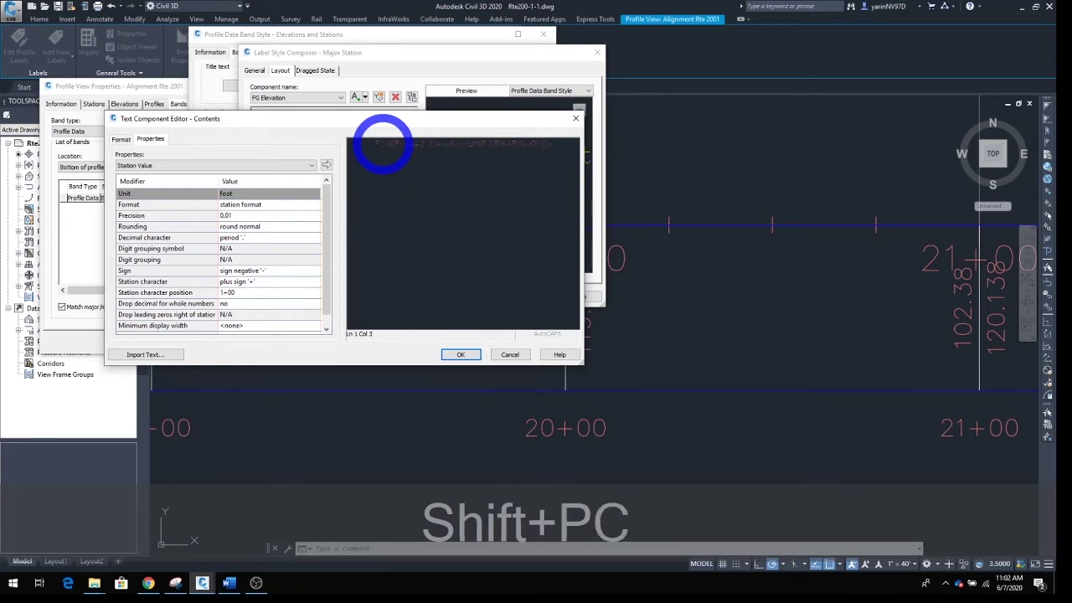
{"action": "left_click", "coordinate": [461, 355]}
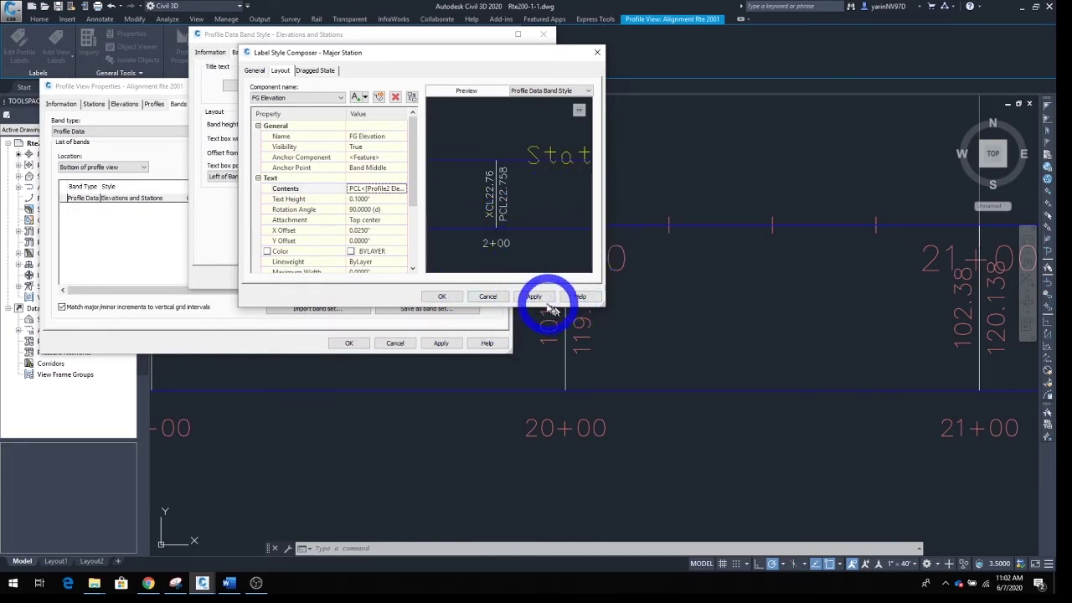
Accept the edited Major Station labels and Elevations and Stations band style, and apply them to the profile view's bands
{"action": "left_click", "coordinate": [442, 297]}
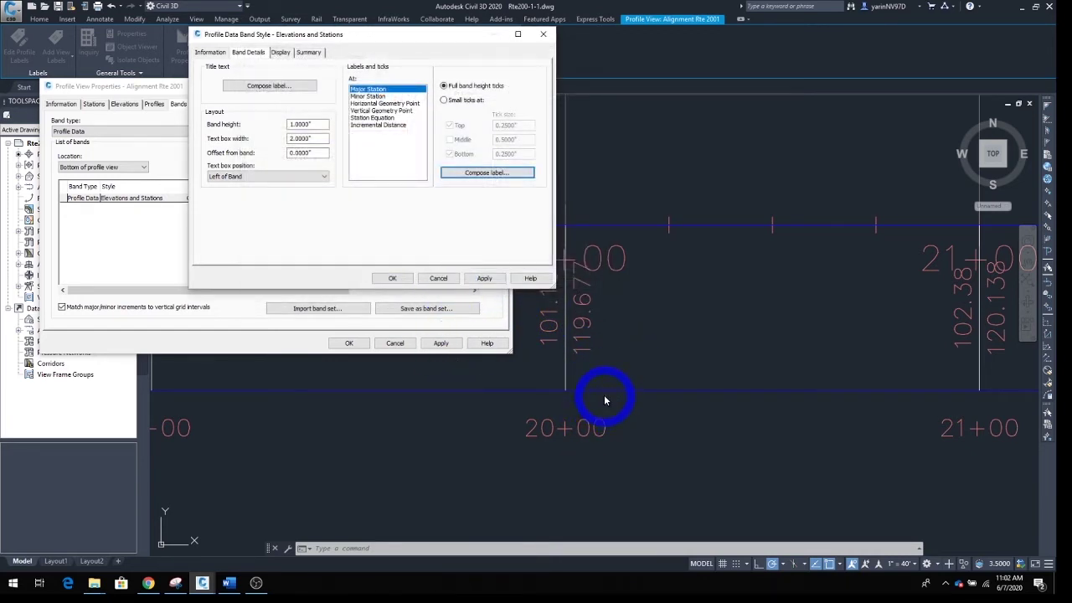
{"action": "left_click", "coordinate": [493, 279]}
{"action": "left_click", "coordinate": [392, 279]}
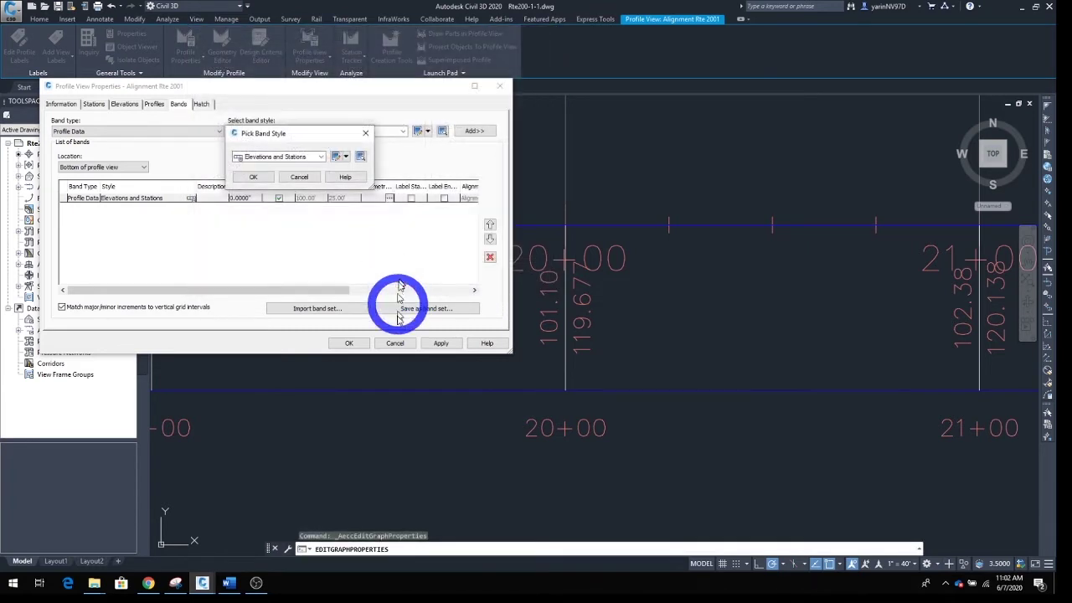
{"action": "left_click", "coordinate": [253, 177]}
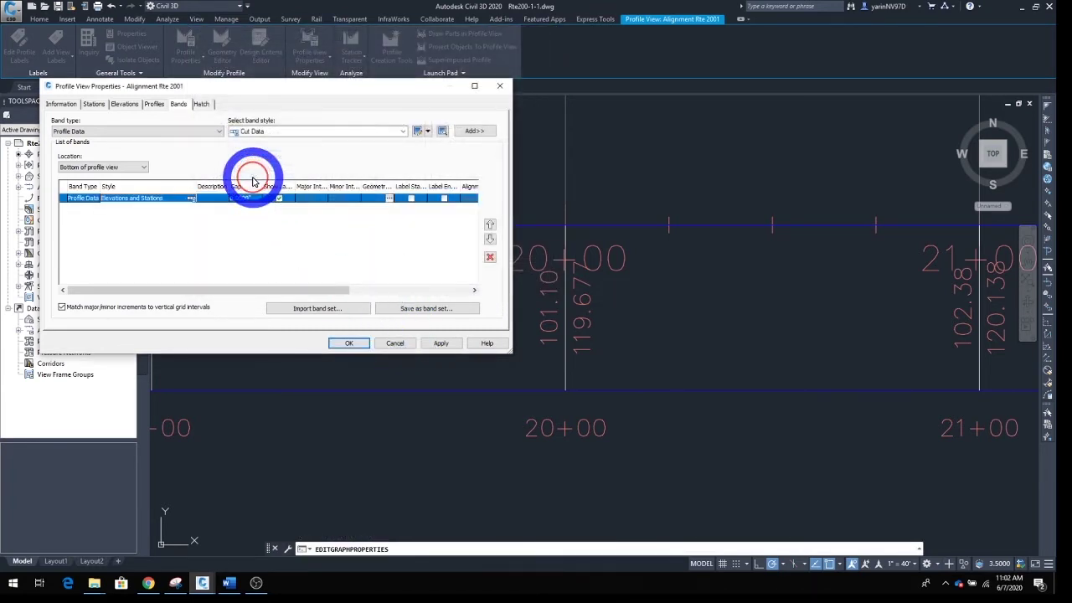
{"action": "left_click", "coordinate": [441, 343]}
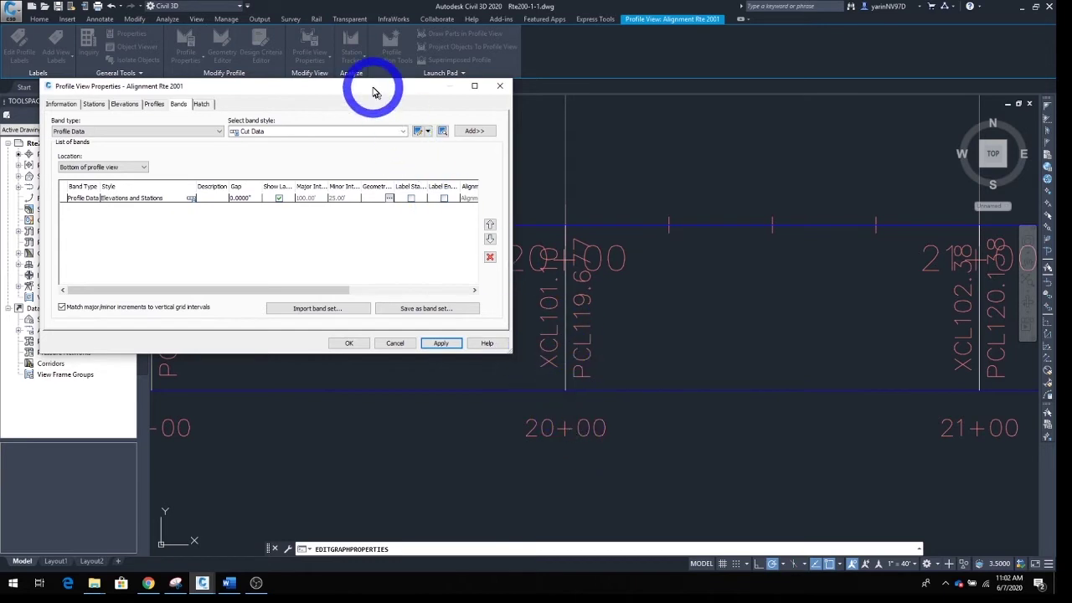
{"action": "left_click_drag", "start_coordinate": [376, 87], "coordinate": [307, 82]}
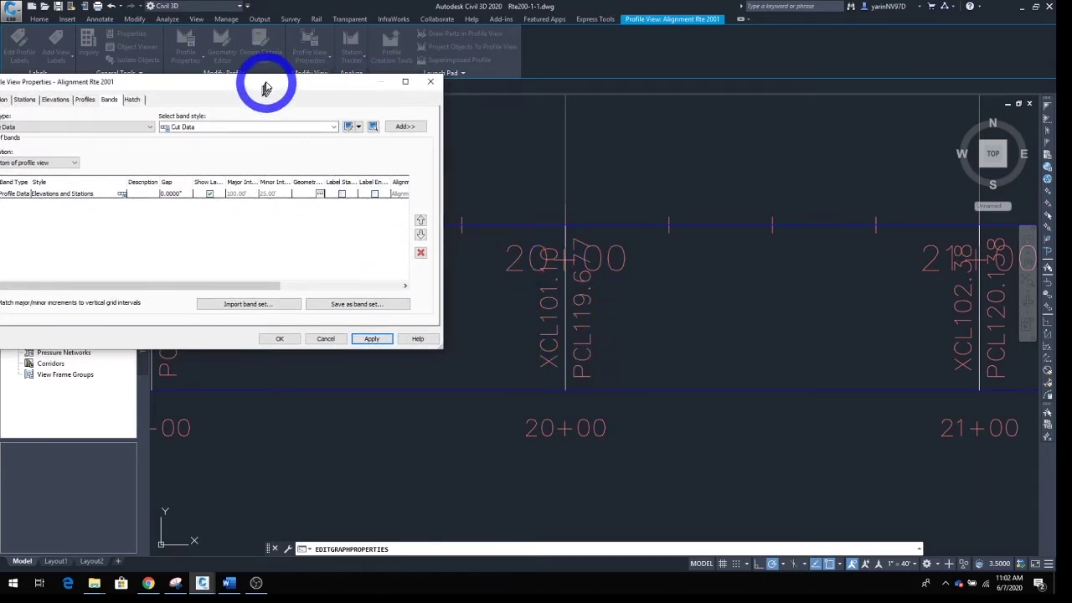
{"action": "left_click_drag", "start_coordinate": [267, 83], "coordinate": [339, 78]}
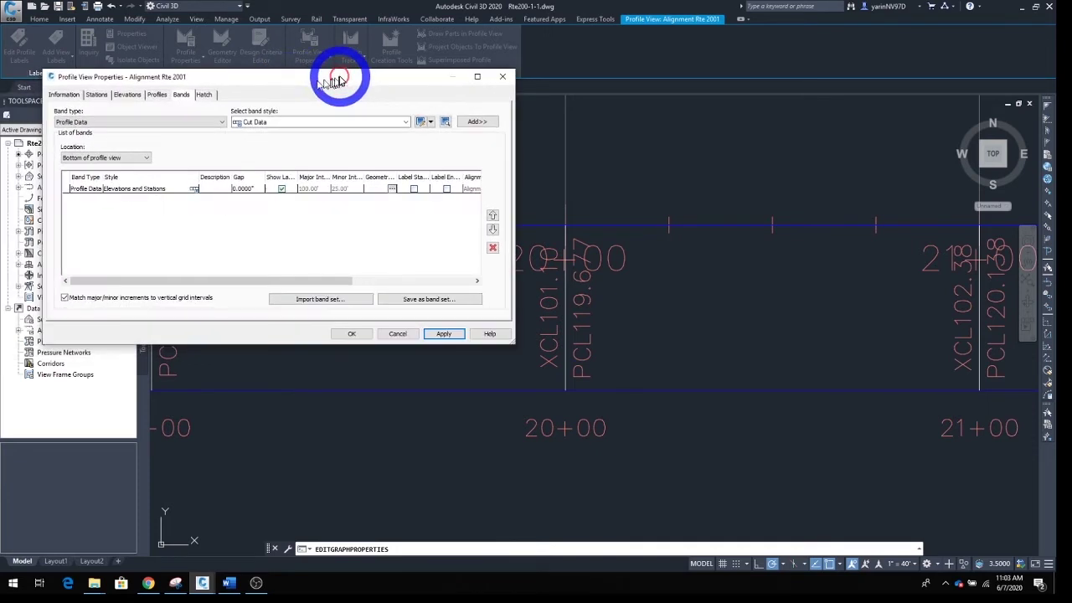
Set the Elevations and Stations band's gap to 0.5 inches, and accept the profile view properties
{"action": "left_click", "coordinate": [87, 190]}
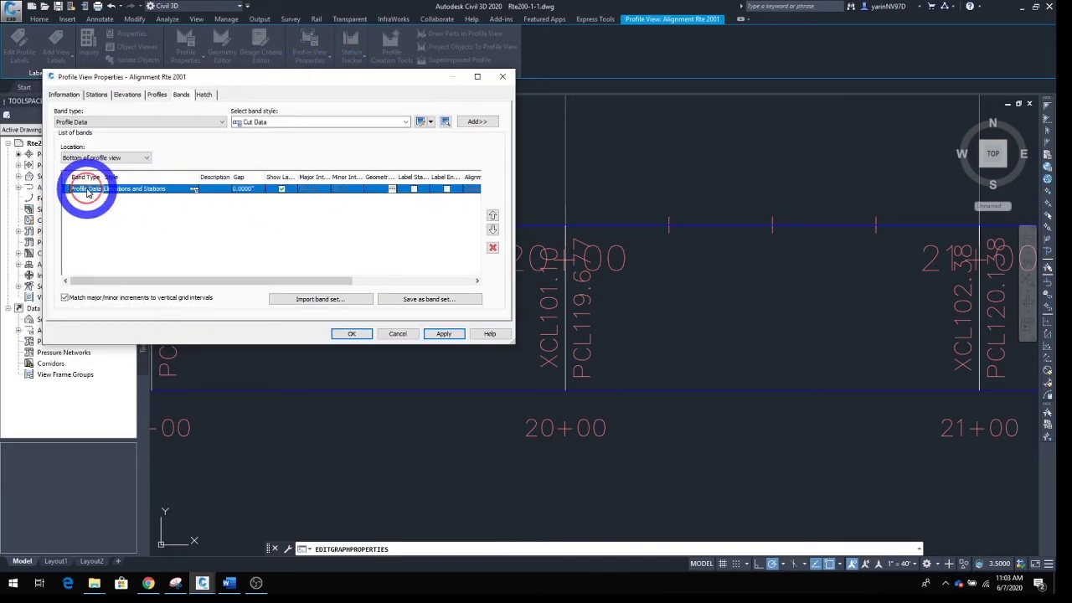
{"action": "left_click", "coordinate": [247, 192]}
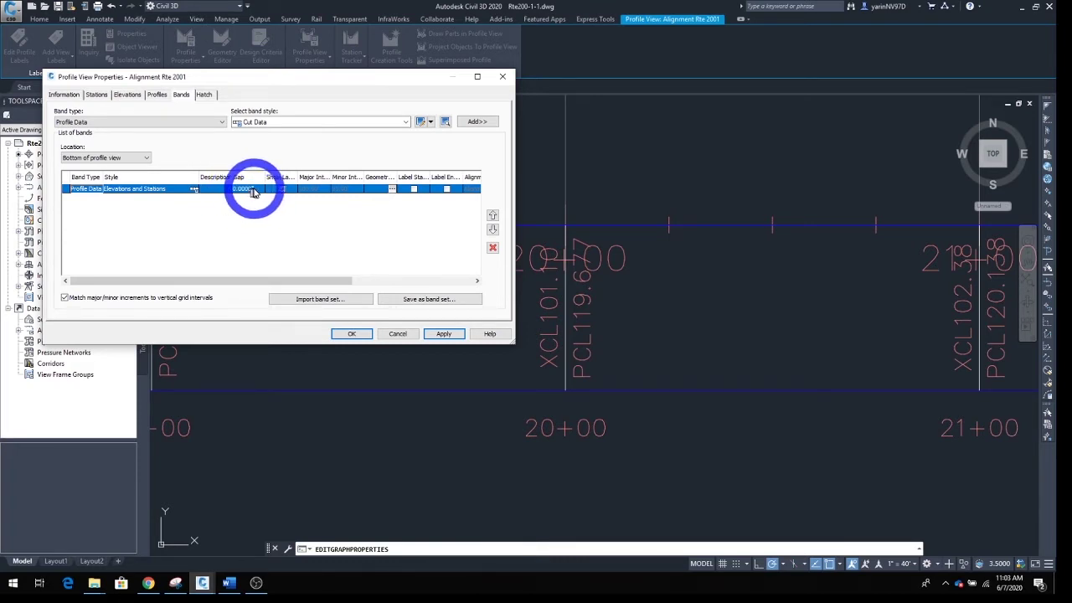
{"action": "left_click", "coordinate": [253, 192]}
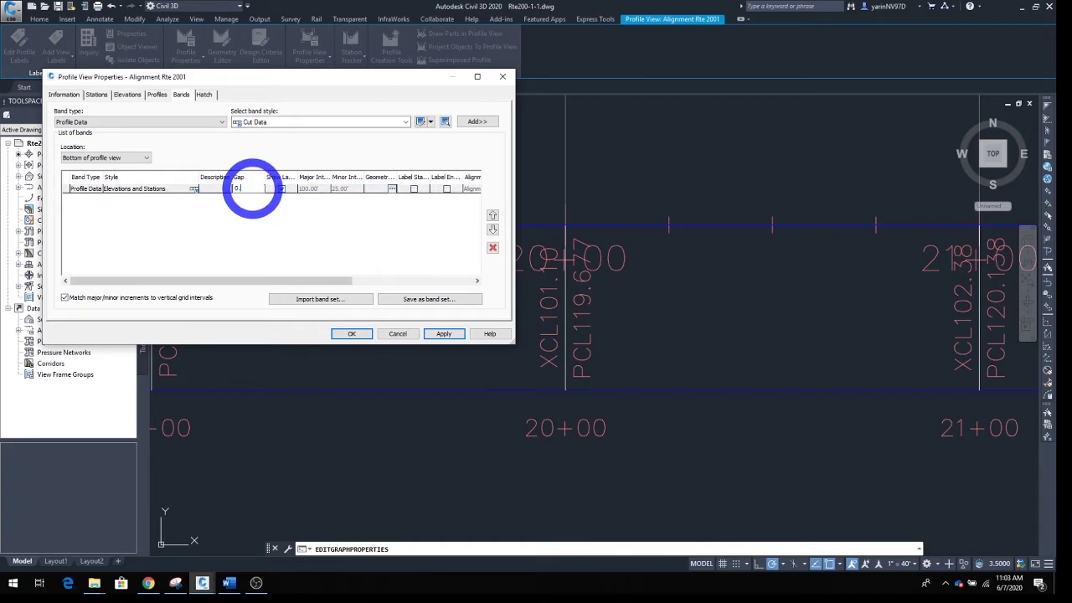
{"action": "key", "text": "Return"}
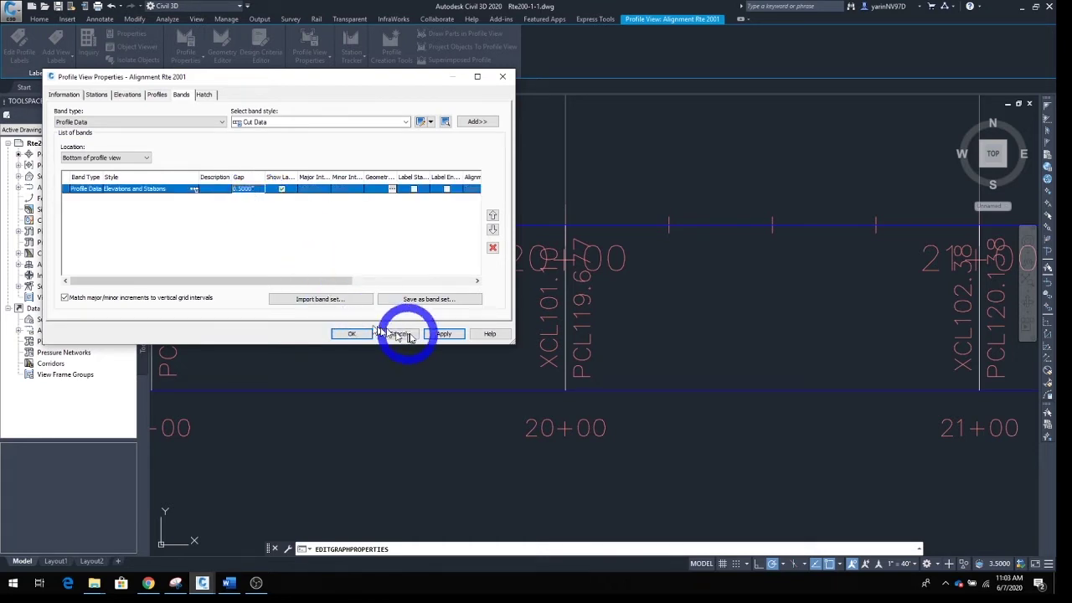
{"action": "left_click", "coordinate": [444, 334]}
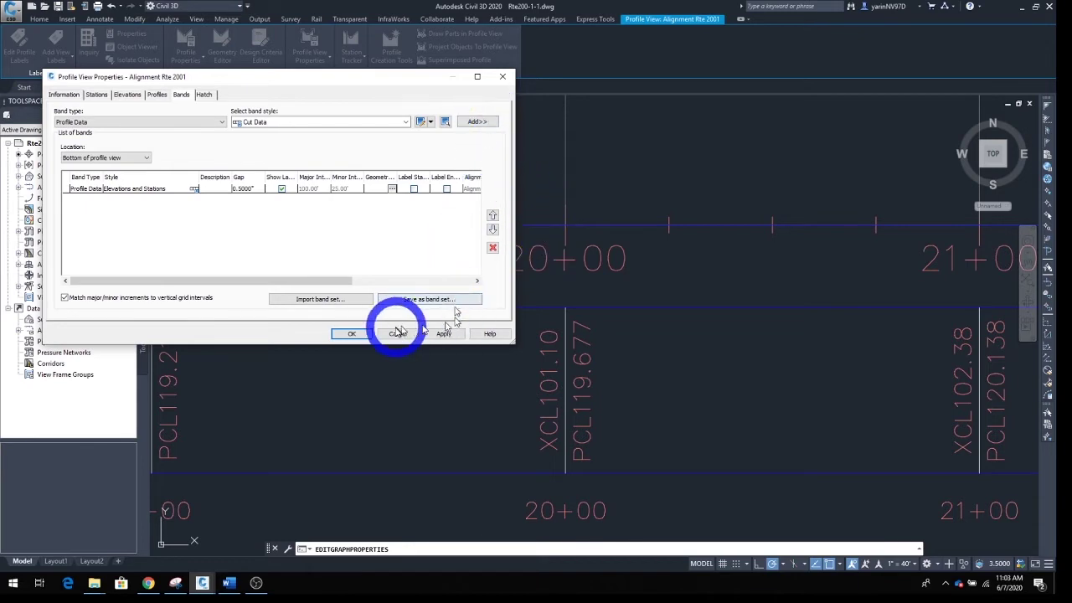
{"action": "left_click", "coordinate": [355, 335]}
Examine the FG profile in the profile view and the lanes, curb and sidewalk of the road assembly
{"action": "scroll", "coordinate": [490, 316], "scroll_direction": "down", "scroll_amount": 8}
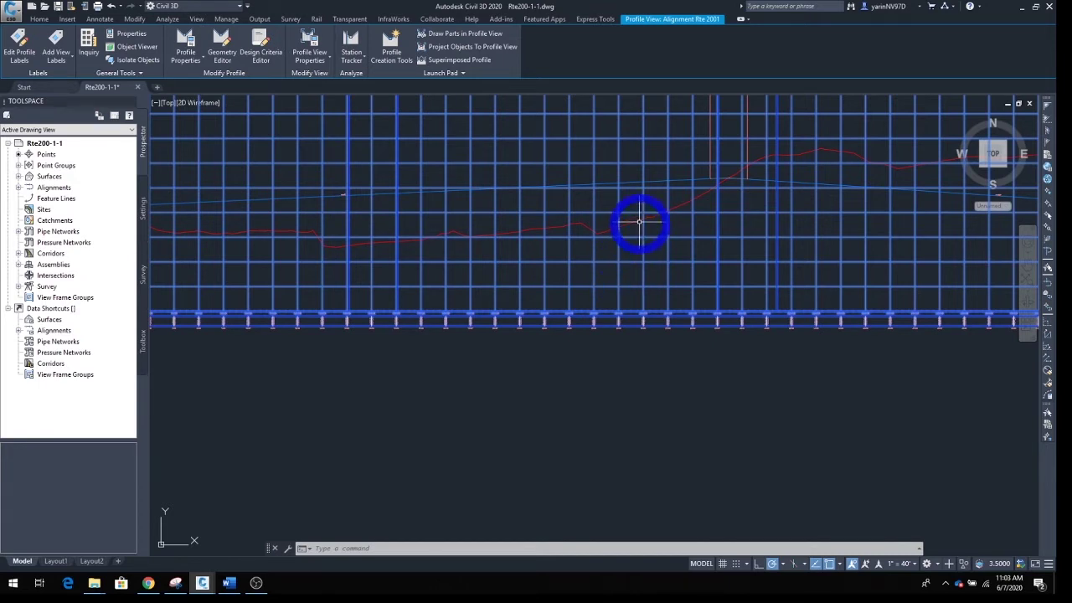
{"action": "mouse_move", "coordinate": [640, 221]}
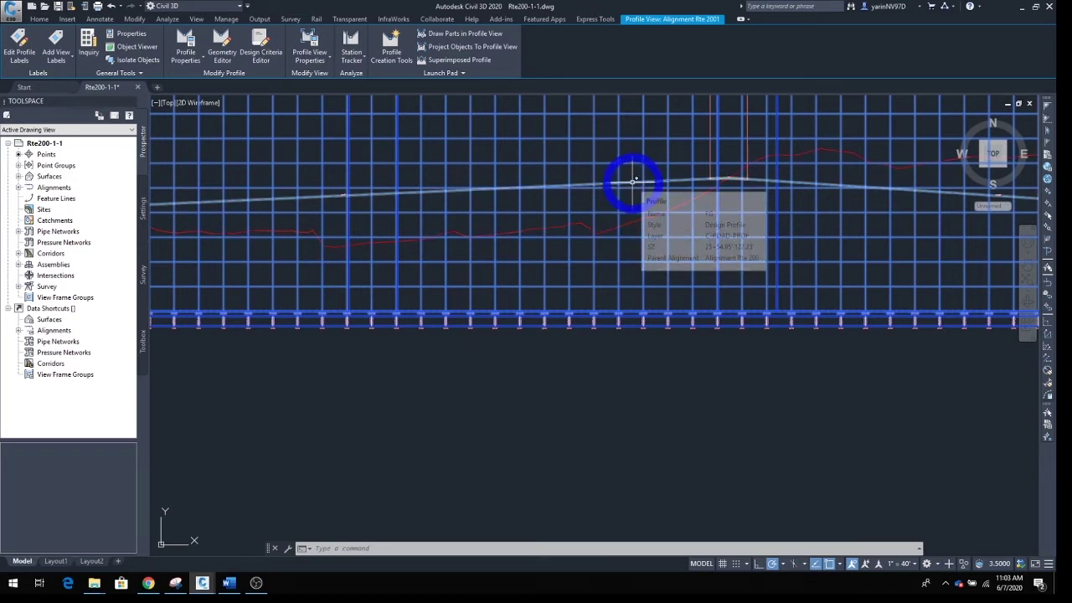
{"action": "scroll", "coordinate": [401, 247], "scroll_direction": "down", "scroll_amount": 5}
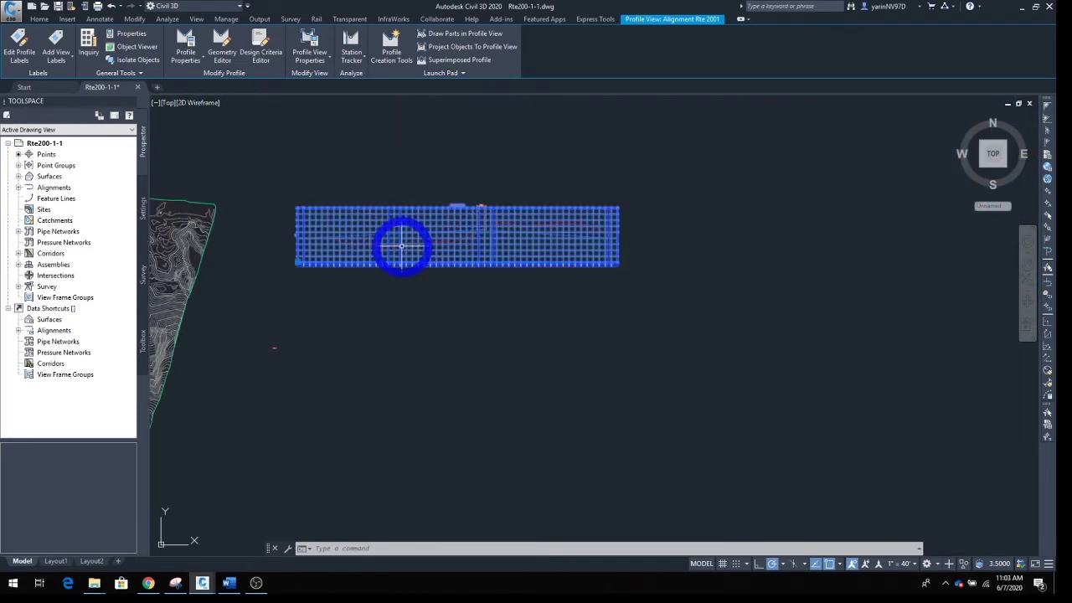
{"action": "scroll", "coordinate": [230, 292], "scroll_direction": "down", "scroll_amount": 2}
{"action": "scroll", "coordinate": [256, 333], "scroll_direction": "up", "scroll_amount": 10}
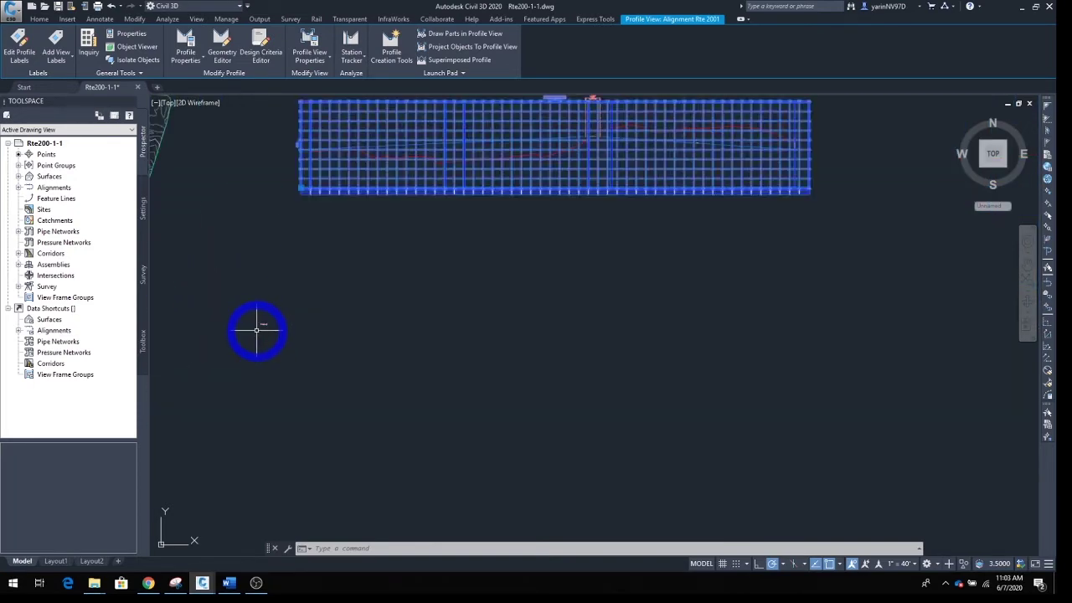
{"action": "mouse_move", "coordinate": [219, 226]}
{"action": "middle_mouse_down"}
{"action": "mouse_move", "coordinate": [434, 339]}
{"action": "mouse_move", "coordinate": [558, 344]}
{"action": "middle_mouse_up"}
{"action": "scroll", "coordinate": [432, 255], "scroll_direction": "up", "scroll_amount": 3}
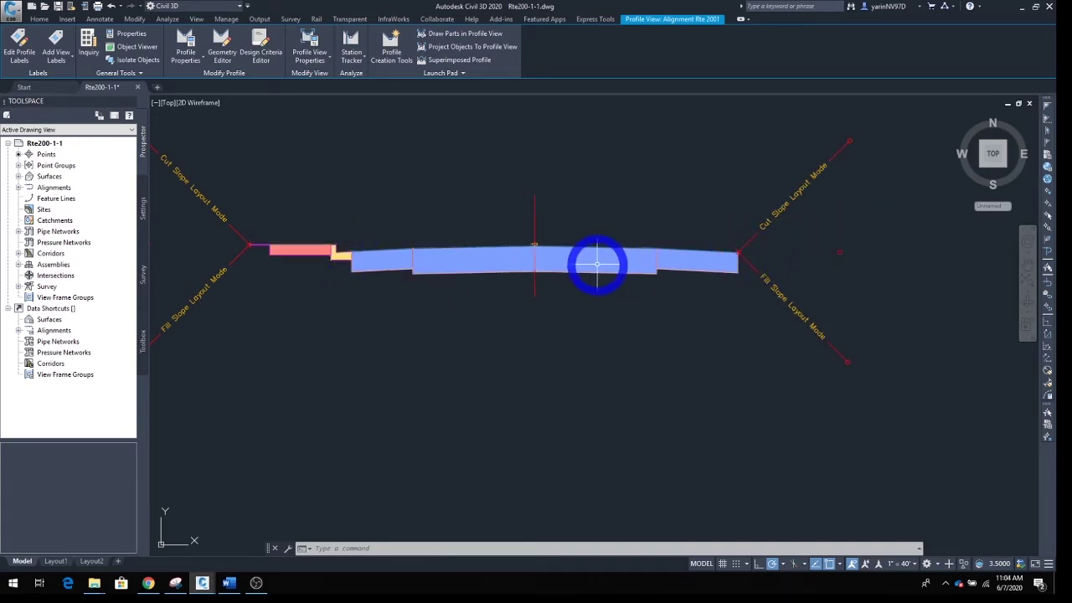
{"action": "scroll", "coordinate": [473, 286], "scroll_direction": "down", "scroll_amount": 8}
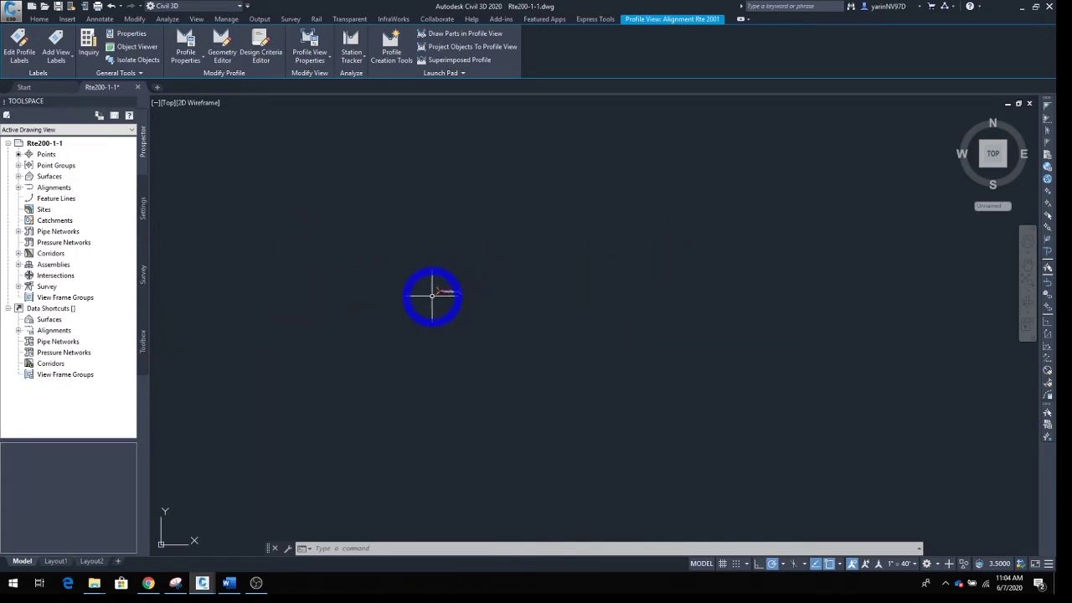
Examine the corridor's feature lines in plan around station 24+00, including the Crown and ETW lines
{"action": "scroll", "coordinate": [427, 295], "scroll_direction": "up", "scroll_amount": 10}
{"action": "scroll", "coordinate": [369, 296], "scroll_direction": "down", "scroll_amount": 3}
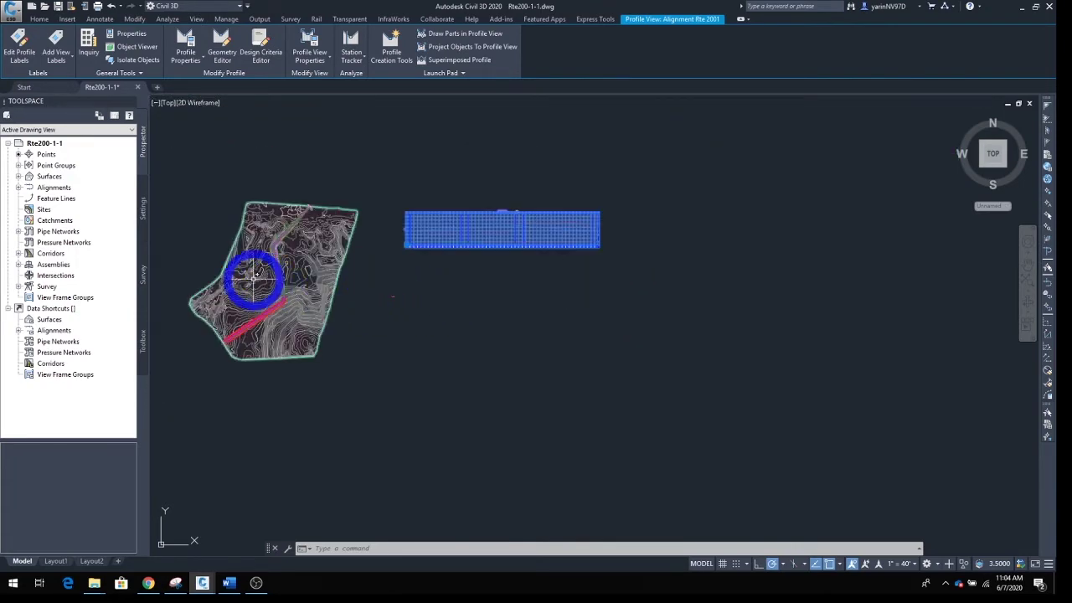
{"action": "scroll", "coordinate": [352, 290], "scroll_direction": "up", "scroll_amount": 5}
{"action": "scroll", "coordinate": [419, 275], "scroll_direction": "up", "scroll_amount": 3}
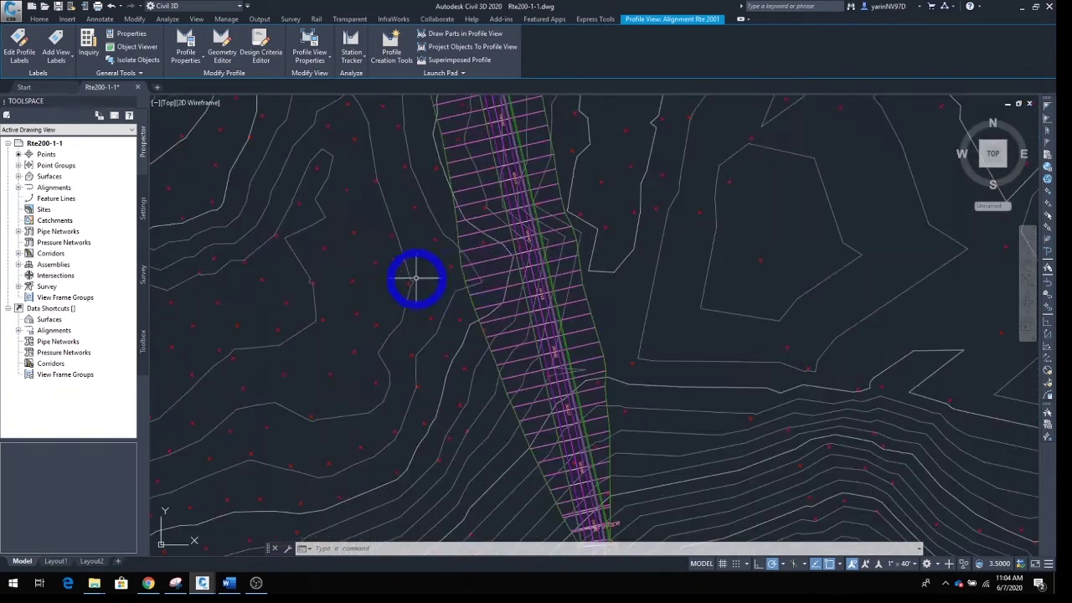
{"action": "scroll", "coordinate": [542, 243], "scroll_direction": "up", "scroll_amount": 3}
{"action": "scroll", "coordinate": [543, 243], "scroll_direction": "up", "scroll_amount": 5}
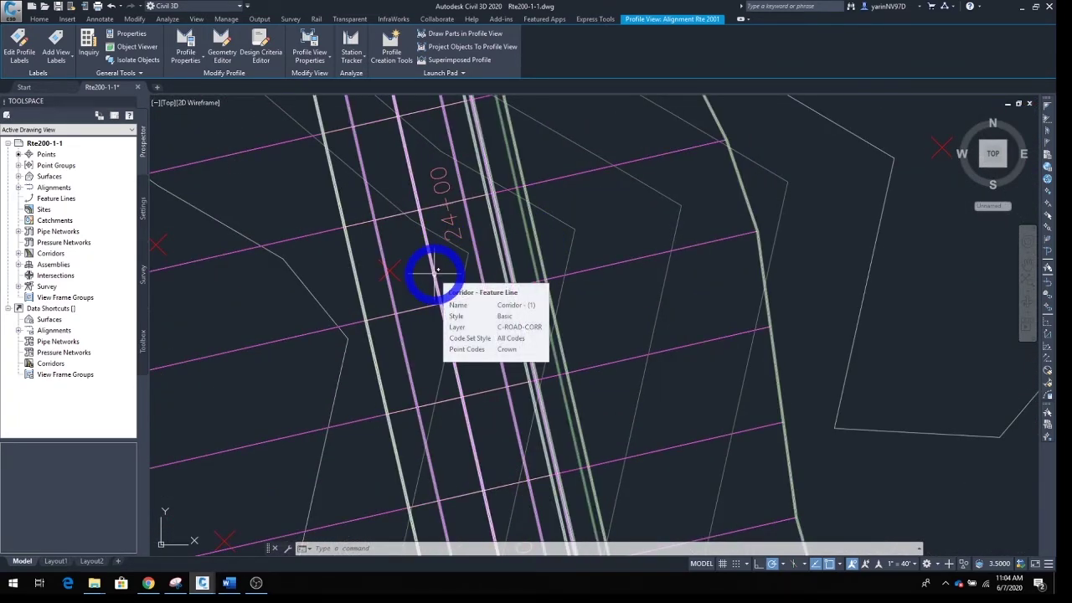
{"action": "mouse_move", "coordinate": [479, 268]}
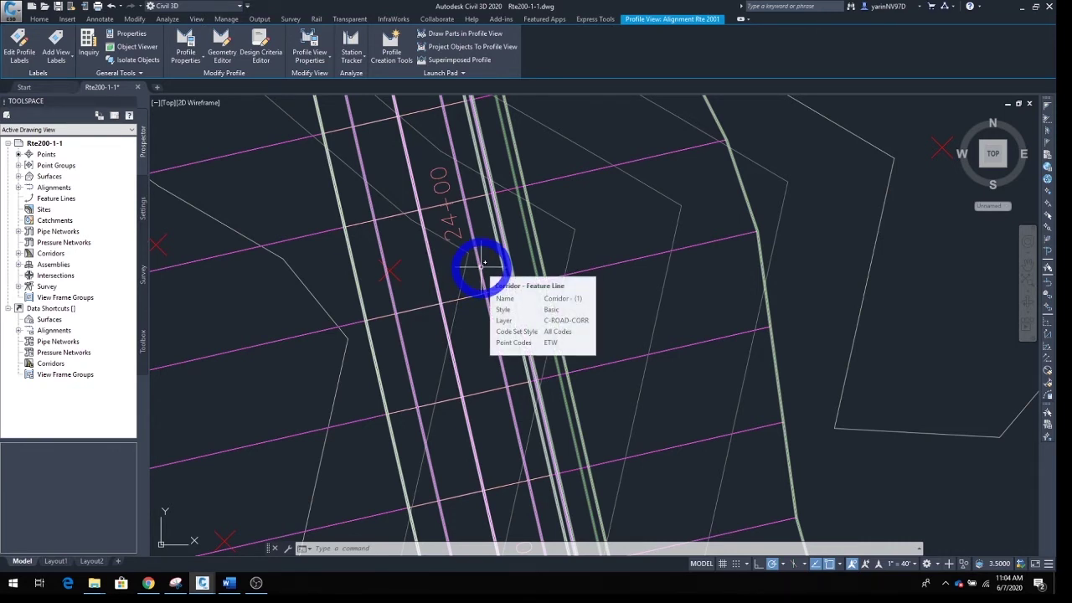
{"action": "scroll", "coordinate": [484, 266], "scroll_direction": "down", "scroll_amount": 5}
{"action": "scroll", "coordinate": [484, 267], "scroll_direction": "up", "scroll_amount": 4}
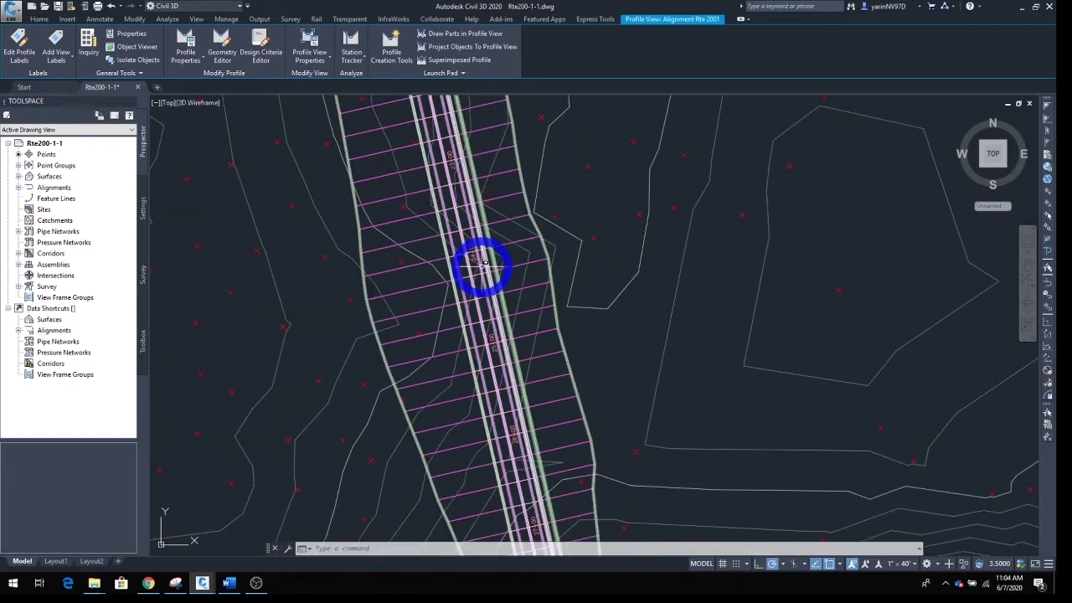
{"action": "scroll", "coordinate": [483, 268], "scroll_direction": "up", "scroll_amount": 2}
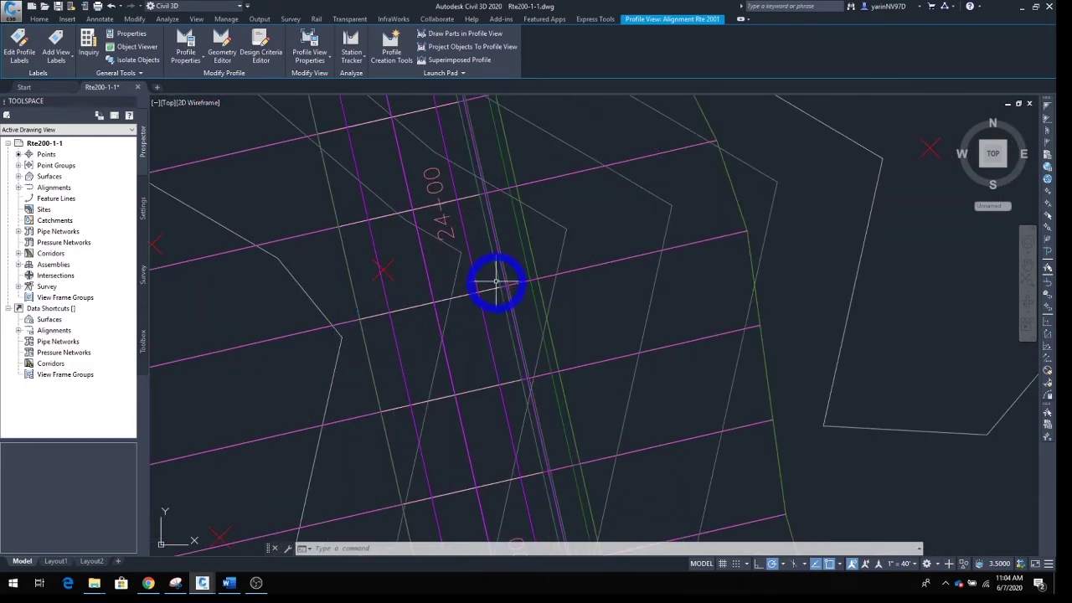
{"action": "scroll", "coordinate": [480, 339], "scroll_direction": "down", "scroll_amount": 3}
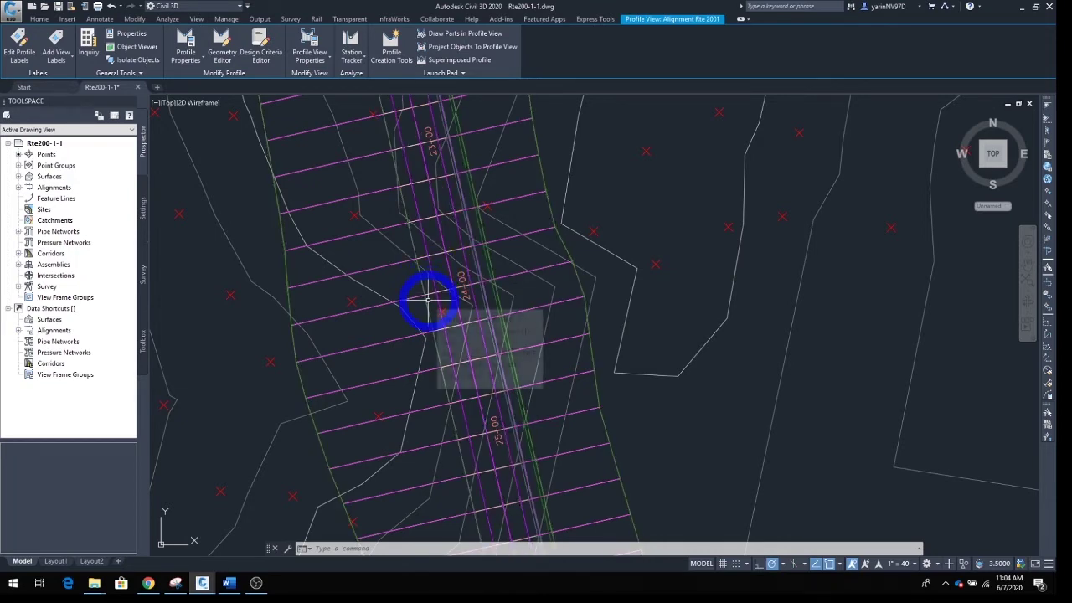
{"action": "mouse_move", "coordinate": [428, 298]}
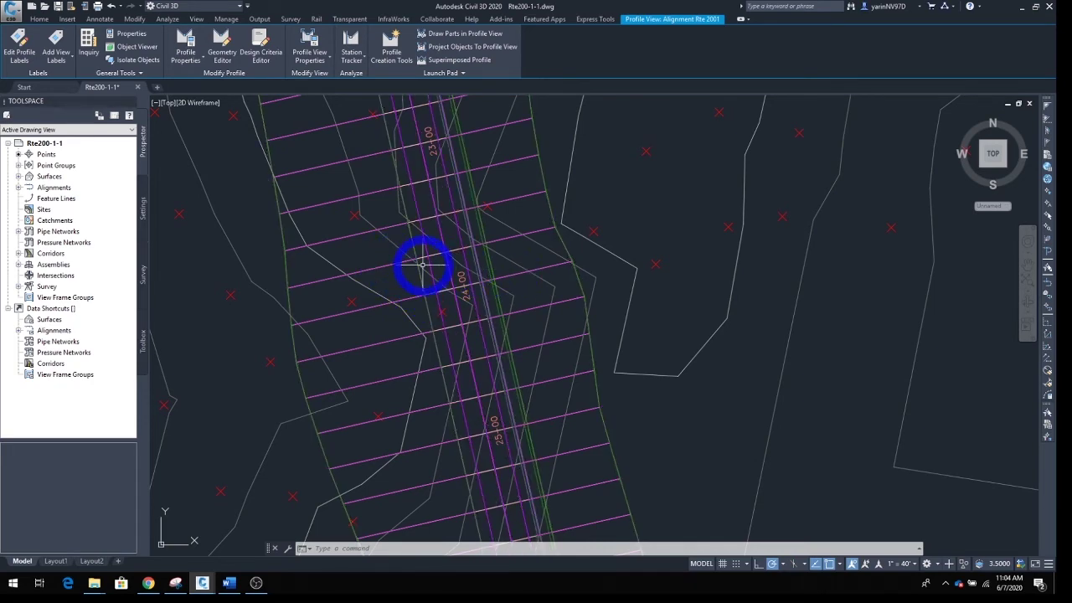
{"action": "scroll", "coordinate": [423, 265], "scroll_direction": "down", "scroll_amount": 3}
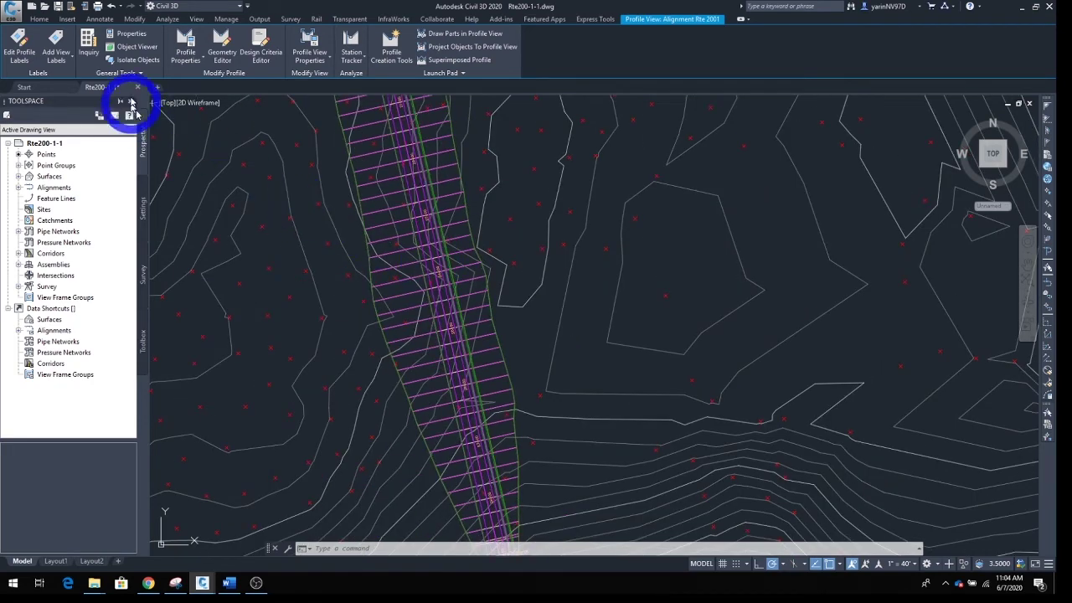
Start creating a profile from the corridor, using the Flowline_Gutter feature line near station 24+00
{"action": "left_click", "coordinate": [39, 19]}
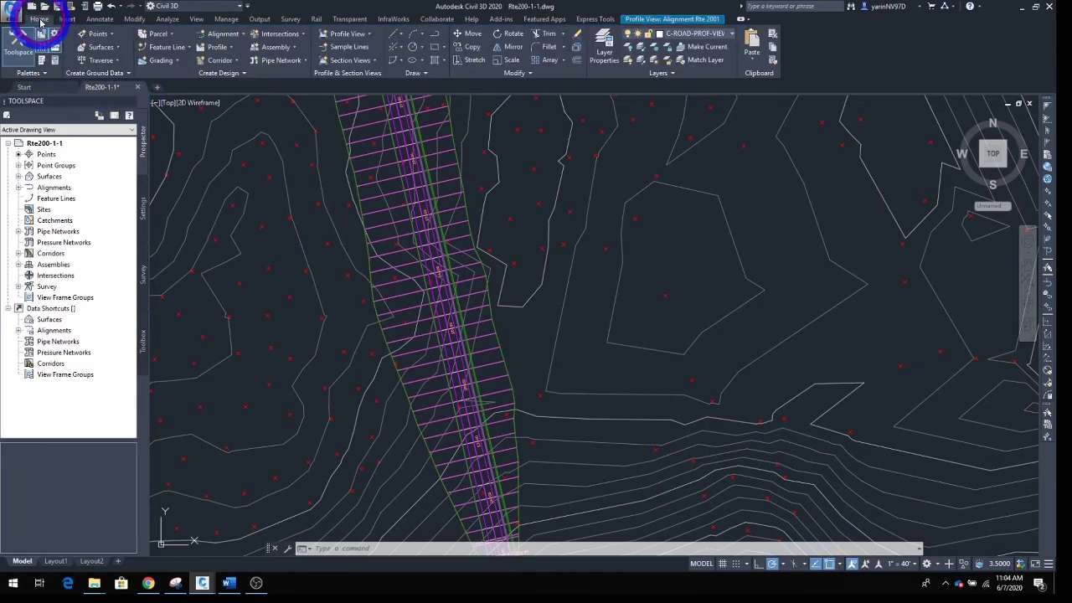
{"action": "left_click", "coordinate": [162, 143]}
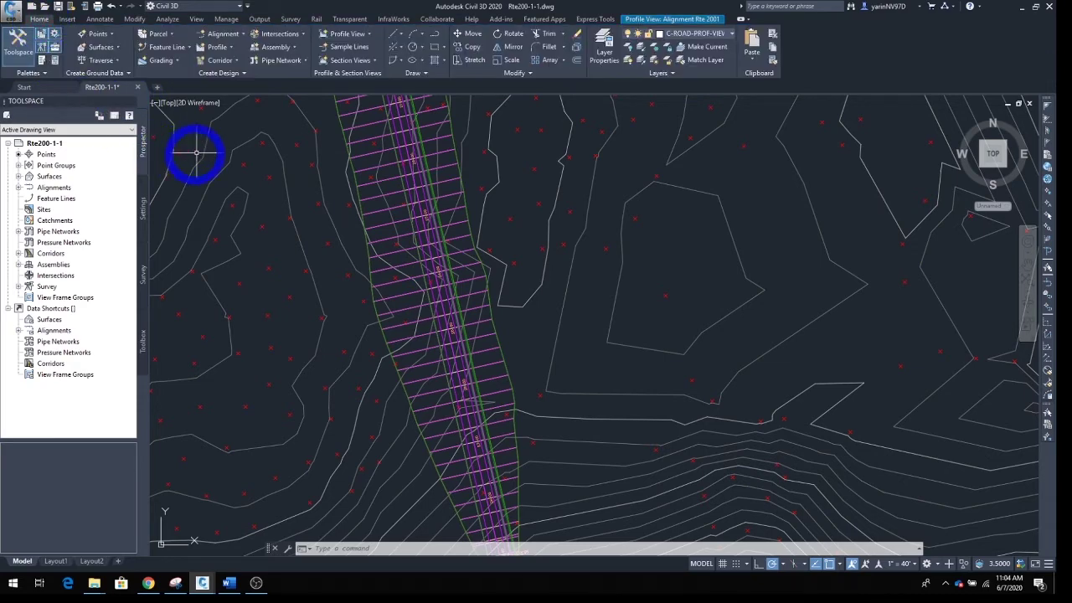
{"action": "left_click", "coordinate": [231, 49]}
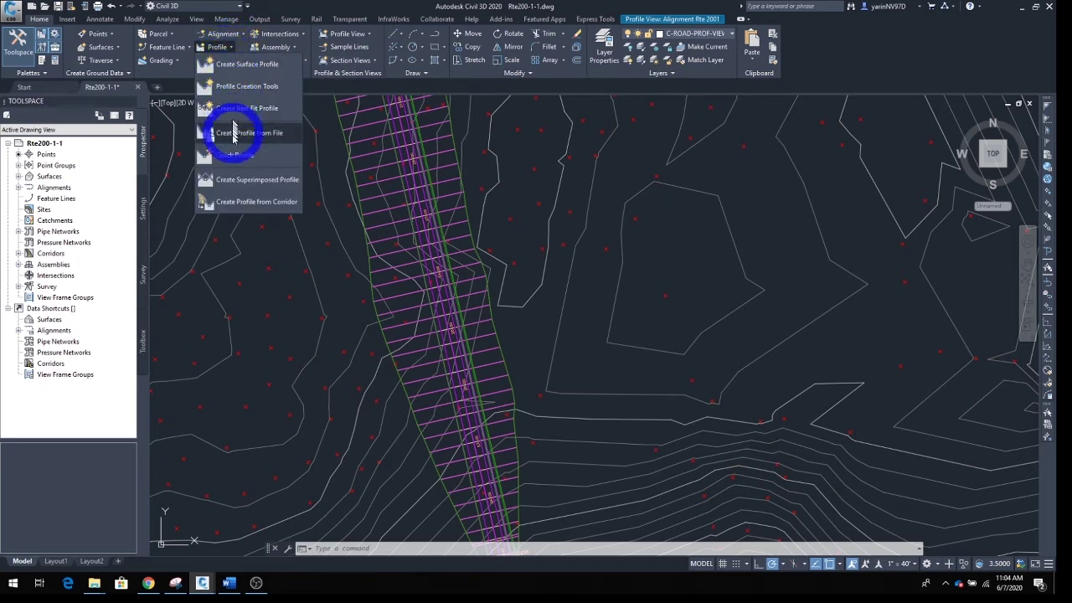
{"action": "left_click", "coordinate": [281, 204]}
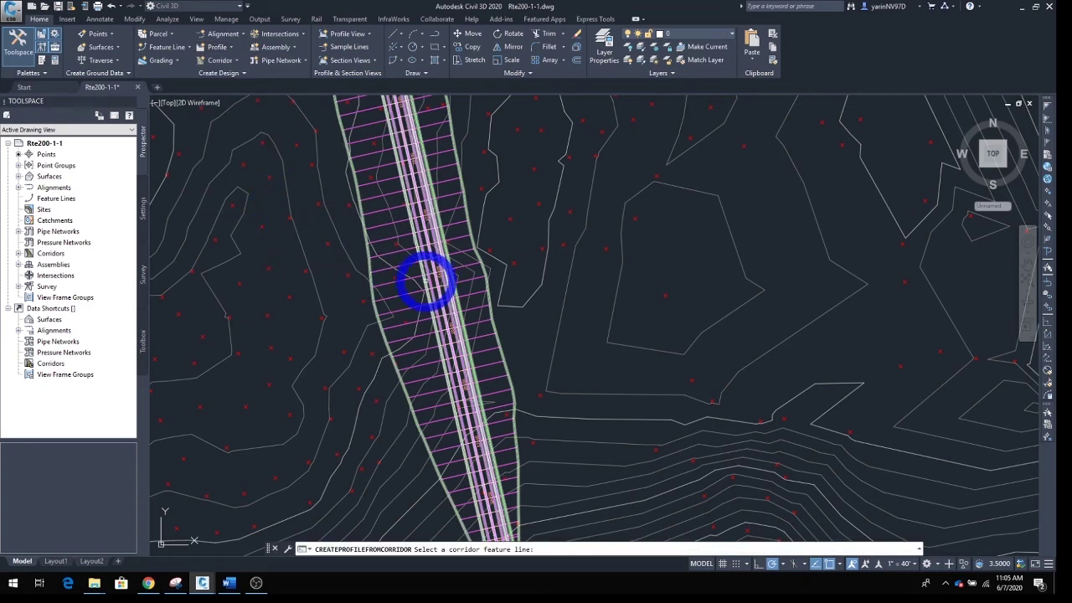
{"action": "scroll", "coordinate": [427, 278], "scroll_direction": "up", "scroll_amount": 3}
{"action": "scroll", "coordinate": [428, 278], "scroll_direction": "up", "scroll_amount": 2}
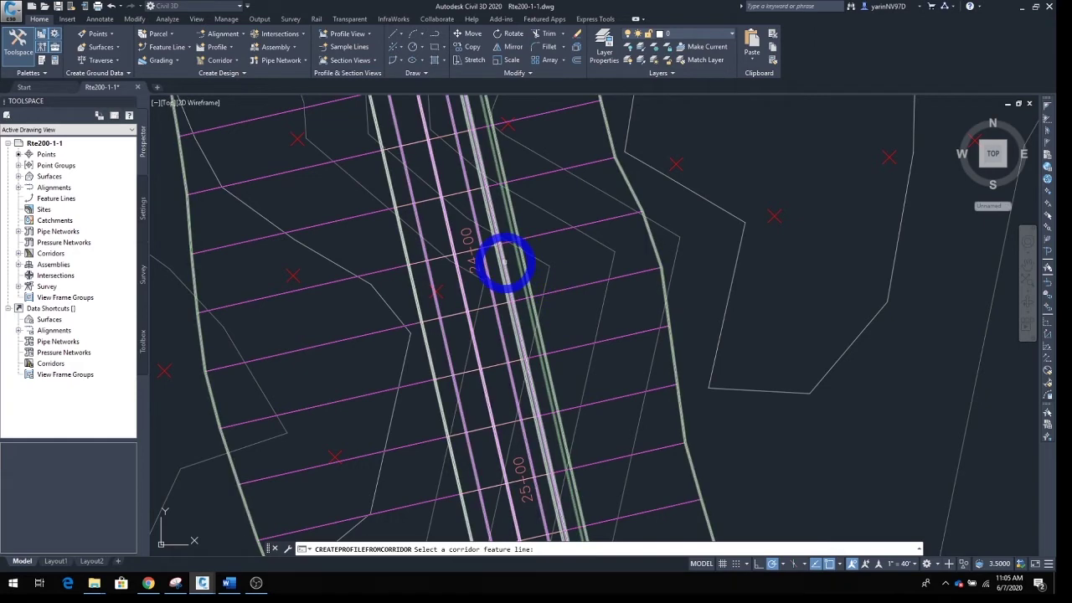
{"action": "left_click", "coordinate": [506, 263]}
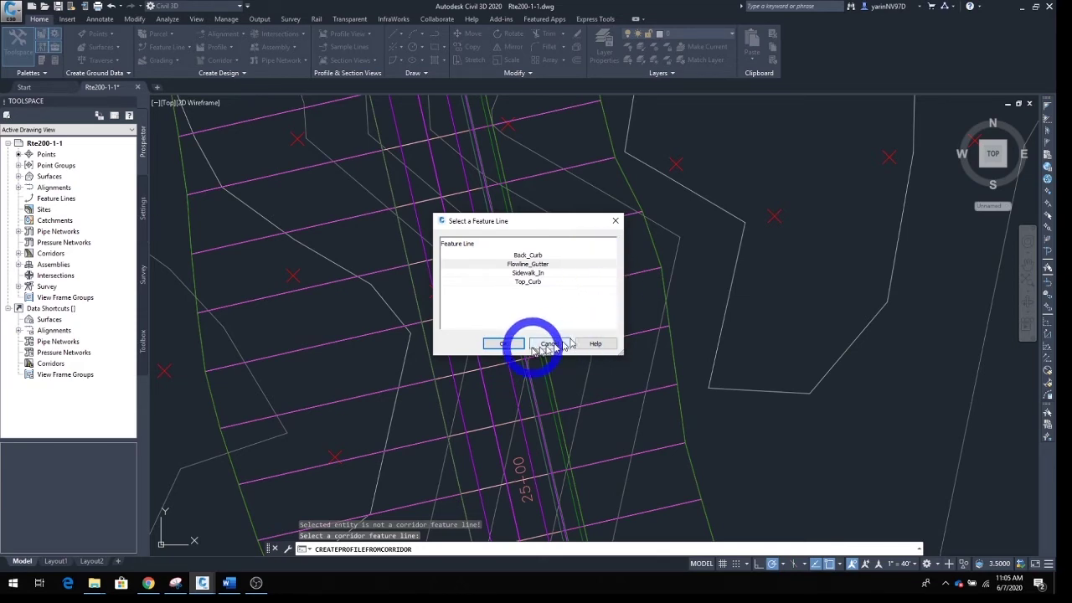
{"action": "left_click", "coordinate": [504, 344]}
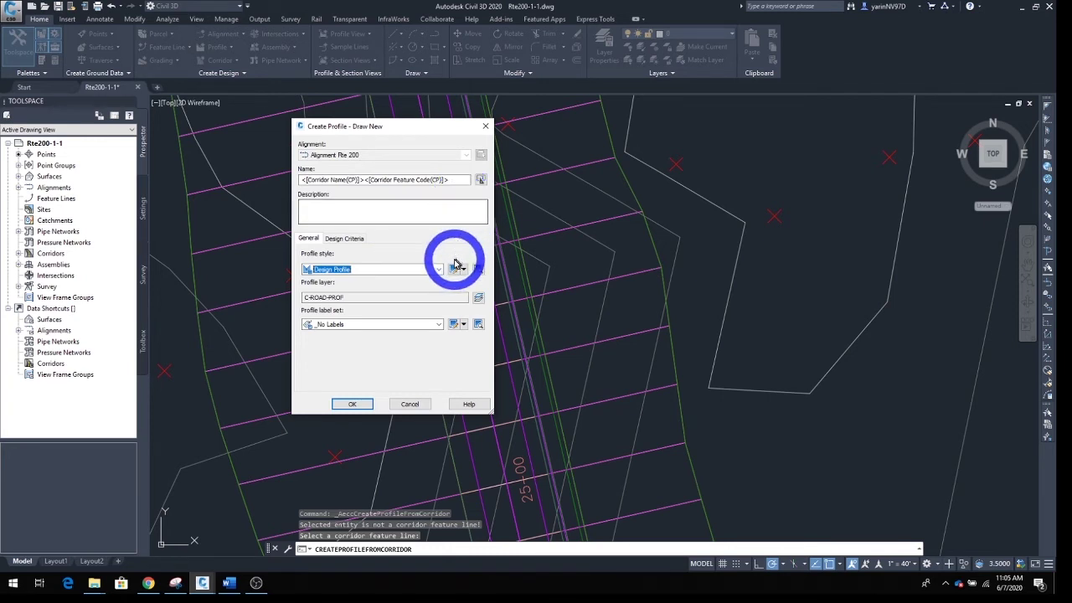
Name the new gutter flowline profile Curb LT and create it with the Design Profile style and no labels
{"action": "left_click", "coordinate": [455, 181]}
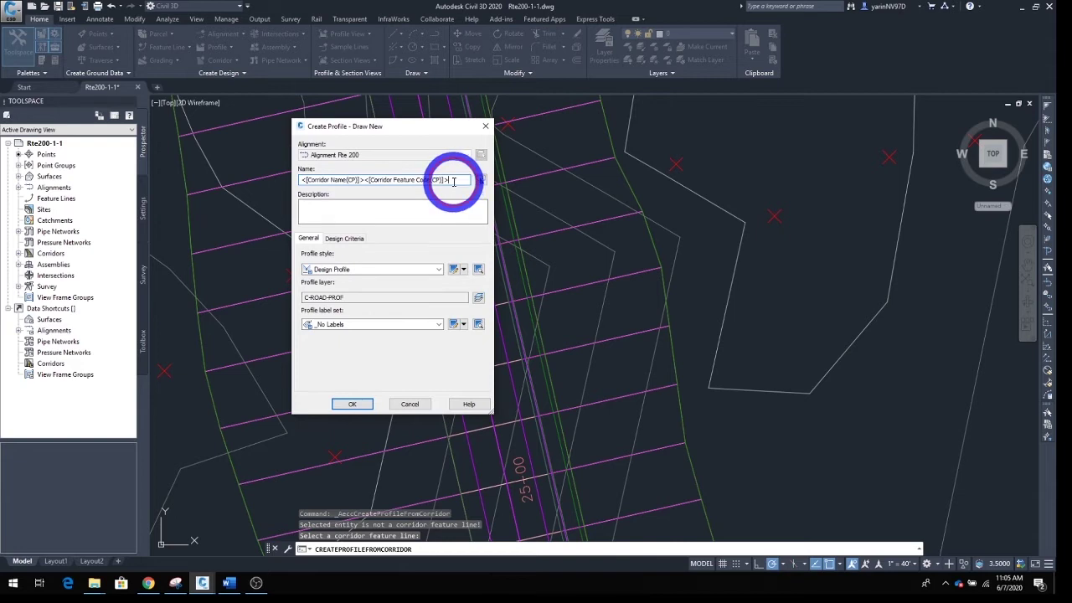
{"action": "left_click_drag", "start_coordinate": [453, 181], "coordinate": [301, 181]}
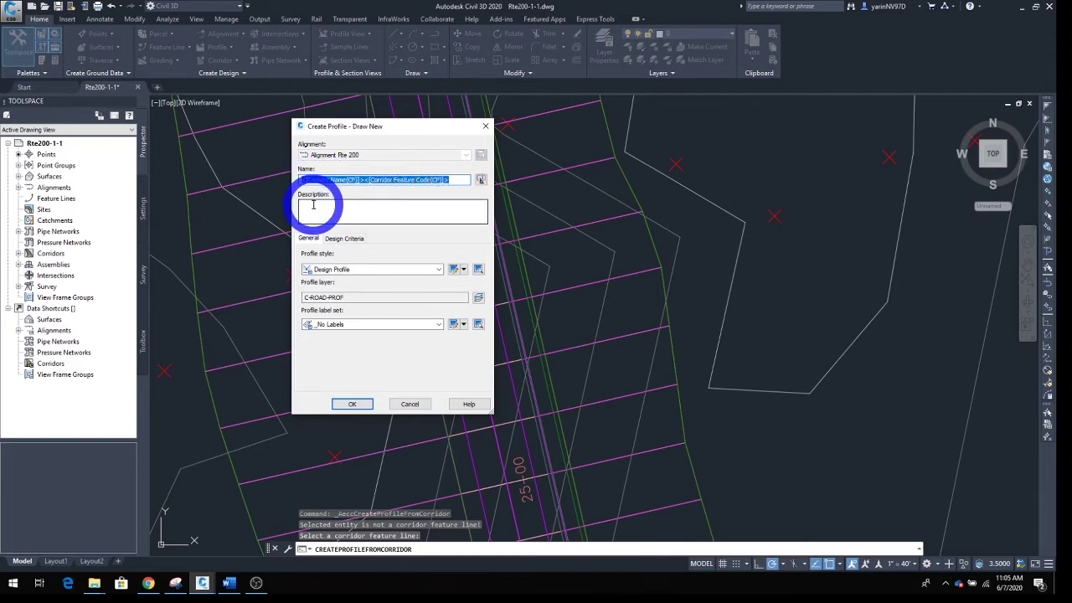
{"action": "type", "text": "CUR"}
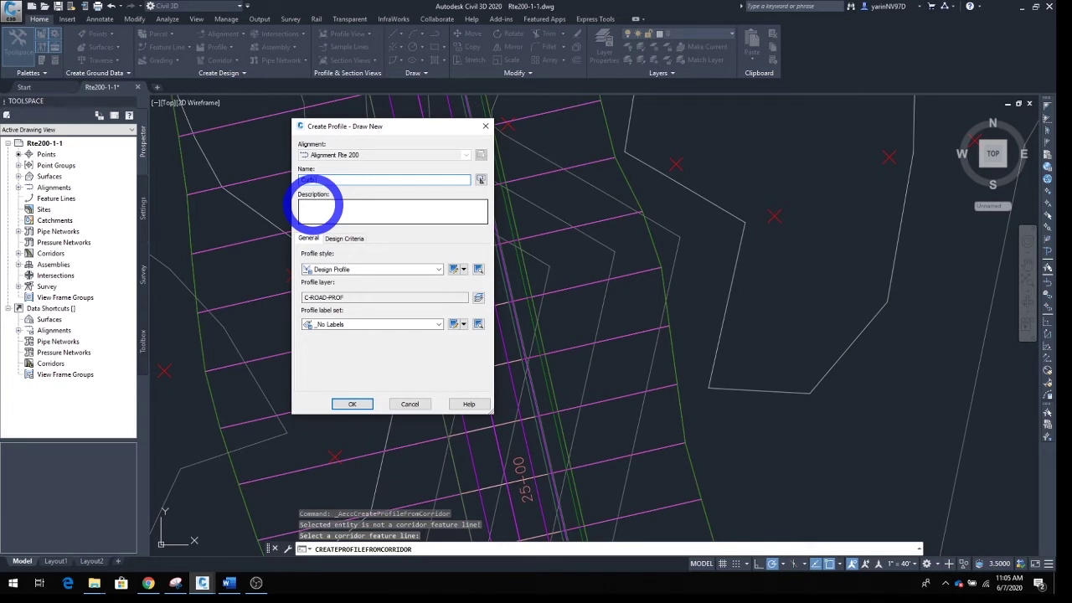
{"action": "type", "text": "LT"}
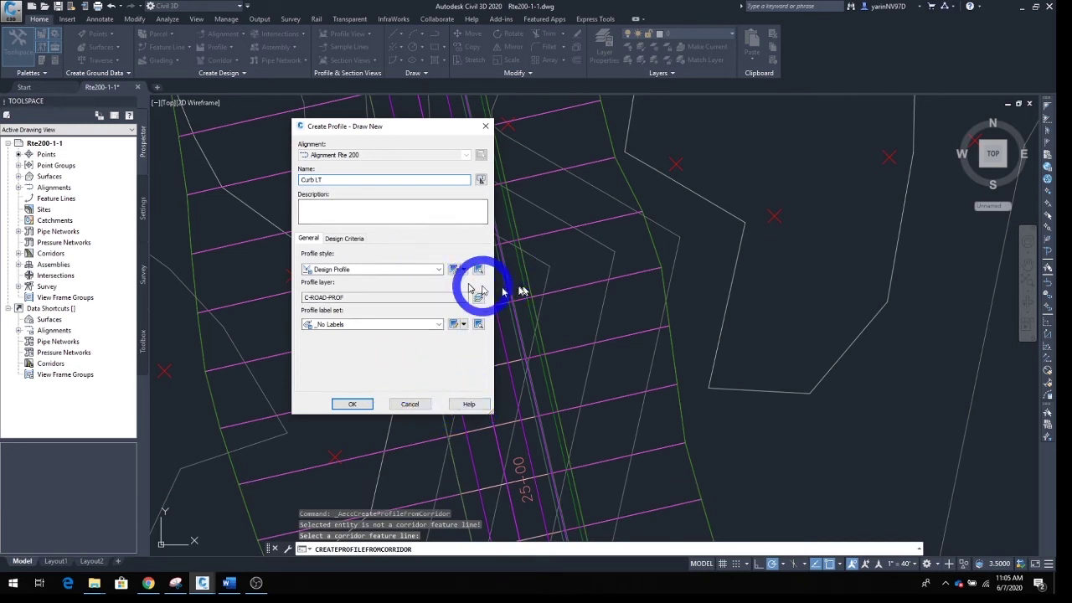
{"action": "left_click", "coordinate": [353, 404]}
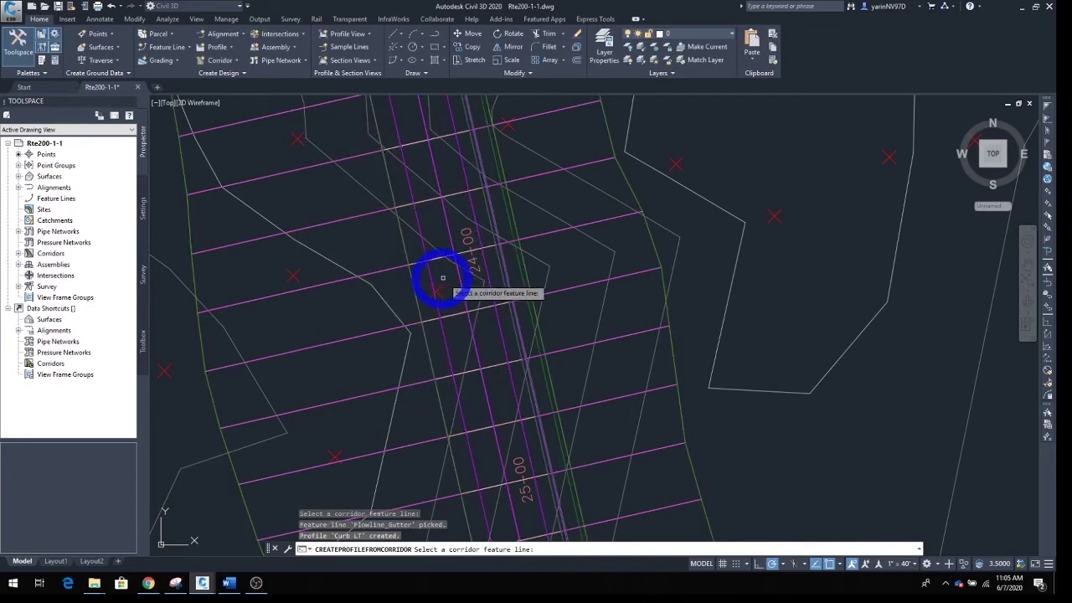
Examine the Curb LT profile alongside the finished grade line in the profile view
{"action": "scroll", "coordinate": [450, 277], "scroll_direction": "down", "scroll_amount": 6}
{"action": "scroll", "coordinate": [460, 282], "scroll_direction": "down", "scroll_amount": 5}
{"action": "scroll", "coordinate": [696, 210], "scroll_direction": "up", "scroll_amount": 6}
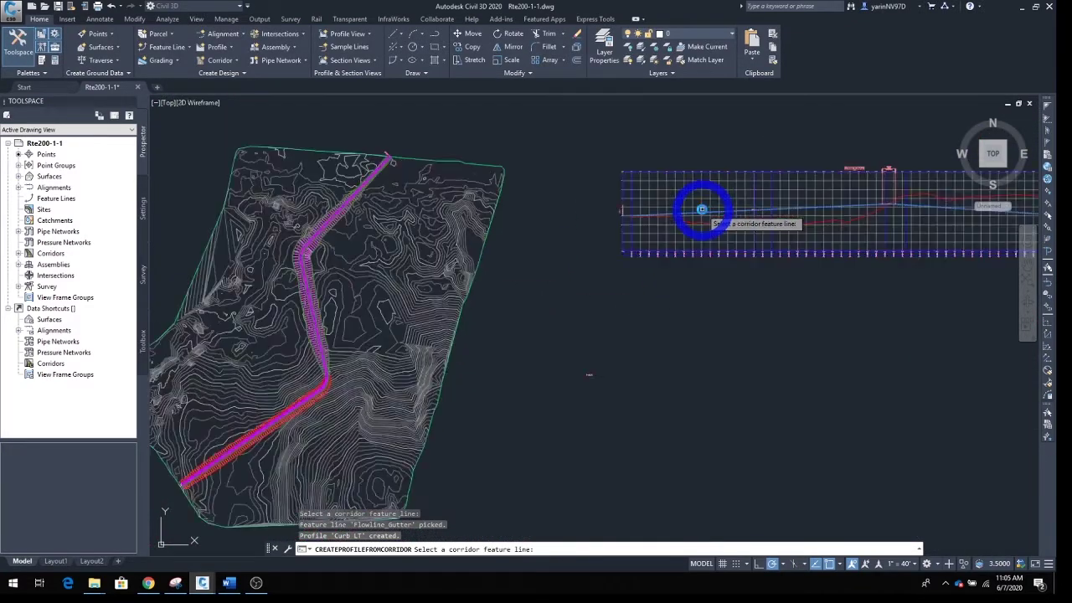
{"action": "scroll", "coordinate": [706, 213], "scroll_direction": "up", "scroll_amount": 5}
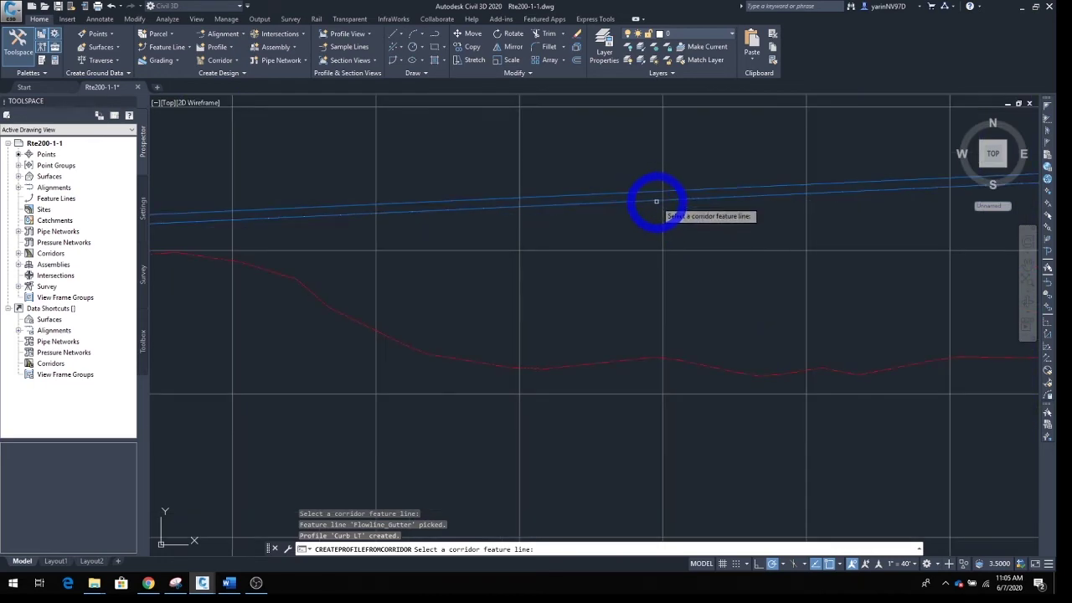
{"action": "scroll", "coordinate": [651, 207], "scroll_direction": "down", "scroll_amount": 6}
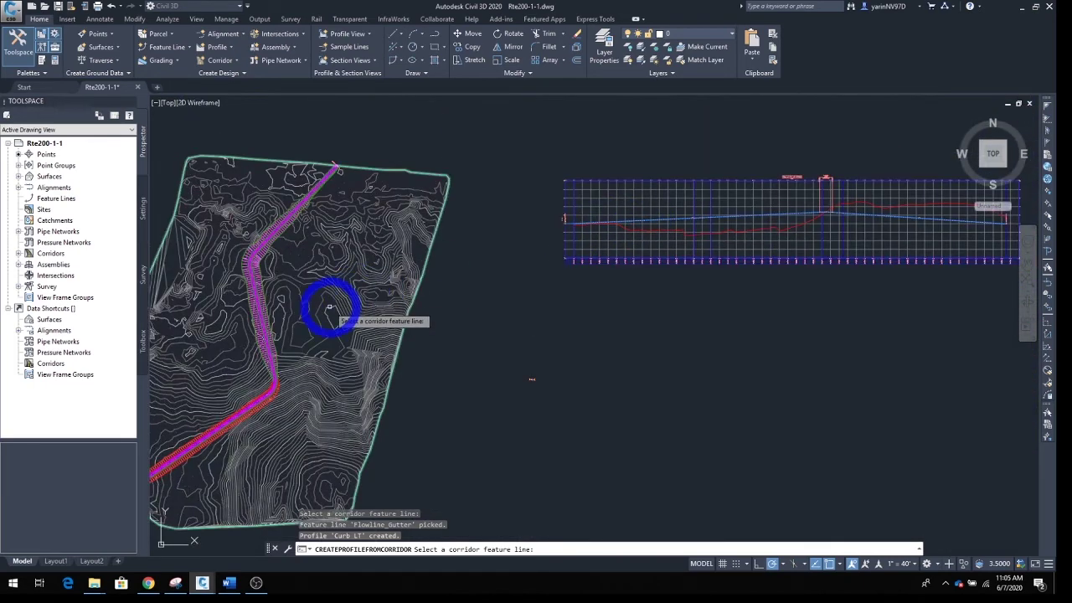
Create a profile named EPRT from the corridor's EPS feature line on the side opposite the curb
{"action": "scroll", "coordinate": [325, 305], "scroll_direction": "down", "scroll_amount": 3}
{"action": "scroll", "coordinate": [282, 308], "scroll_direction": "up", "scroll_amount": 10}
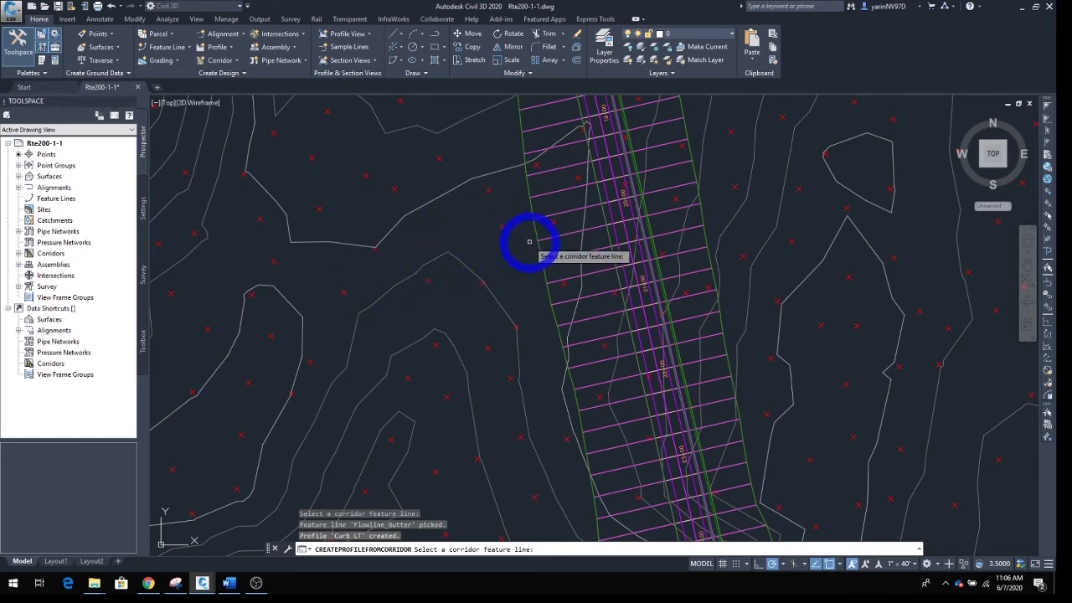
{"action": "scroll", "coordinate": [669, 237], "scroll_direction": "up", "scroll_amount": 4}
{"action": "scroll", "coordinate": [669, 237], "scroll_direction": "up", "scroll_amount": 4}
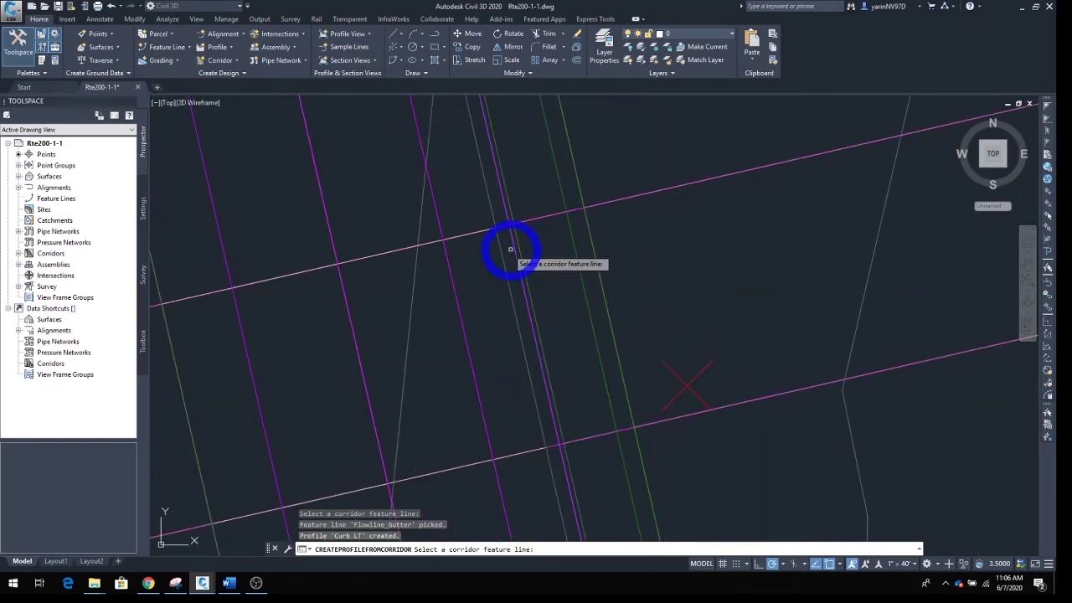
{"action": "left_click", "coordinate": [168, 328]}
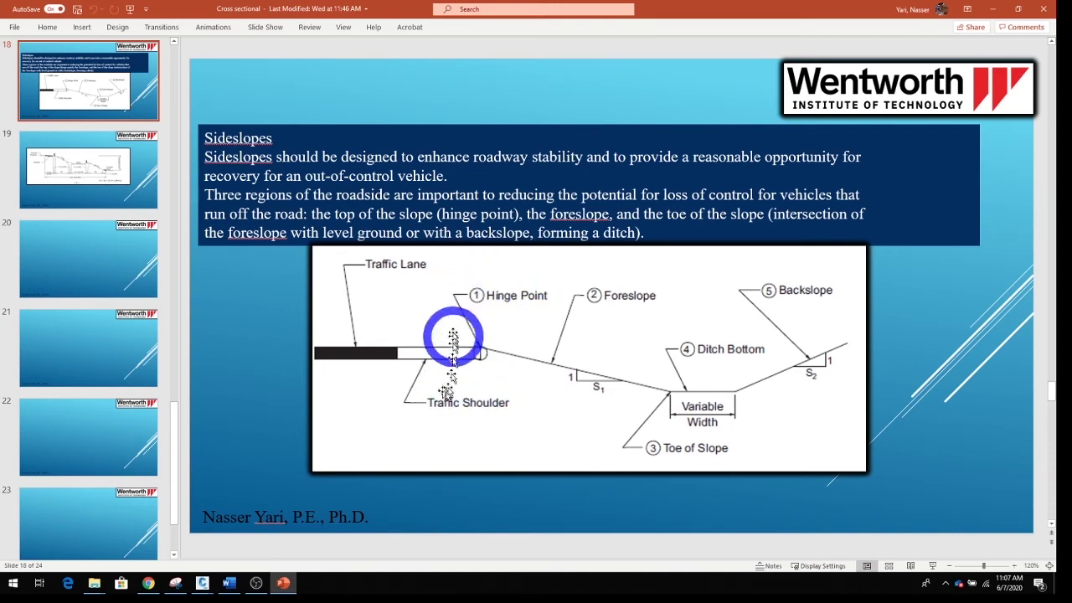
{"action": "left_click", "coordinate": [994, 12]}
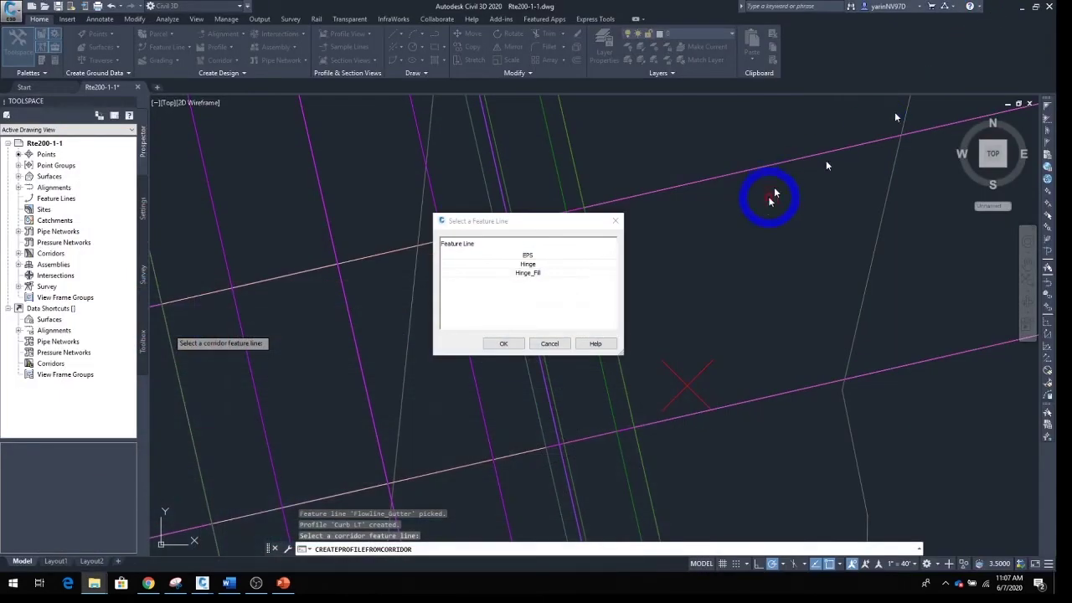
{"action": "left_click", "coordinate": [505, 345]}
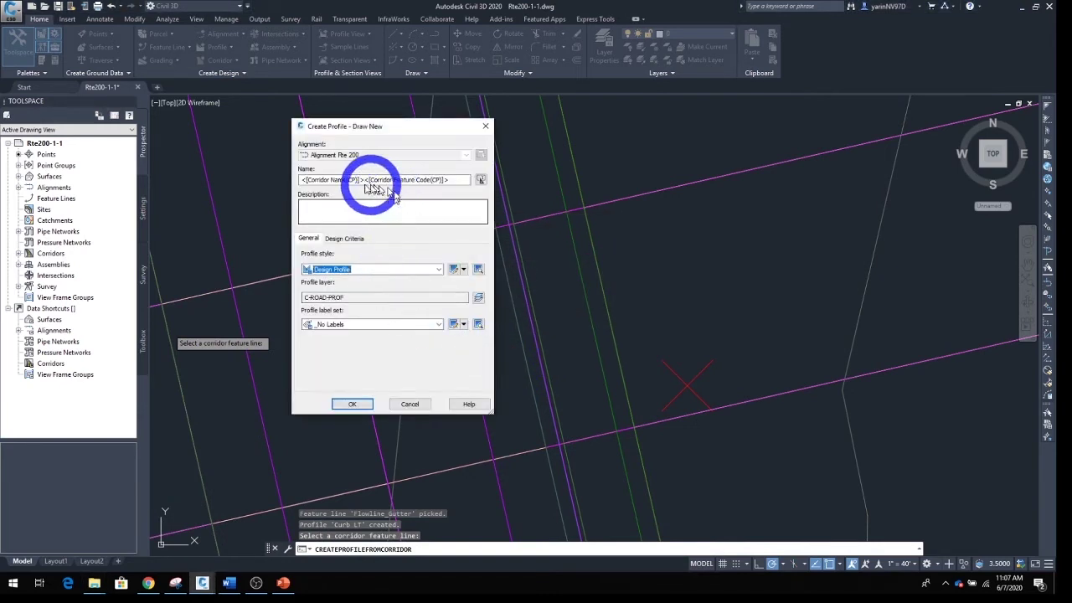
{"action": "left_click_drag", "start_coordinate": [449, 180], "coordinate": [288, 185]}
{"action": "type", "text": "EPRT"}
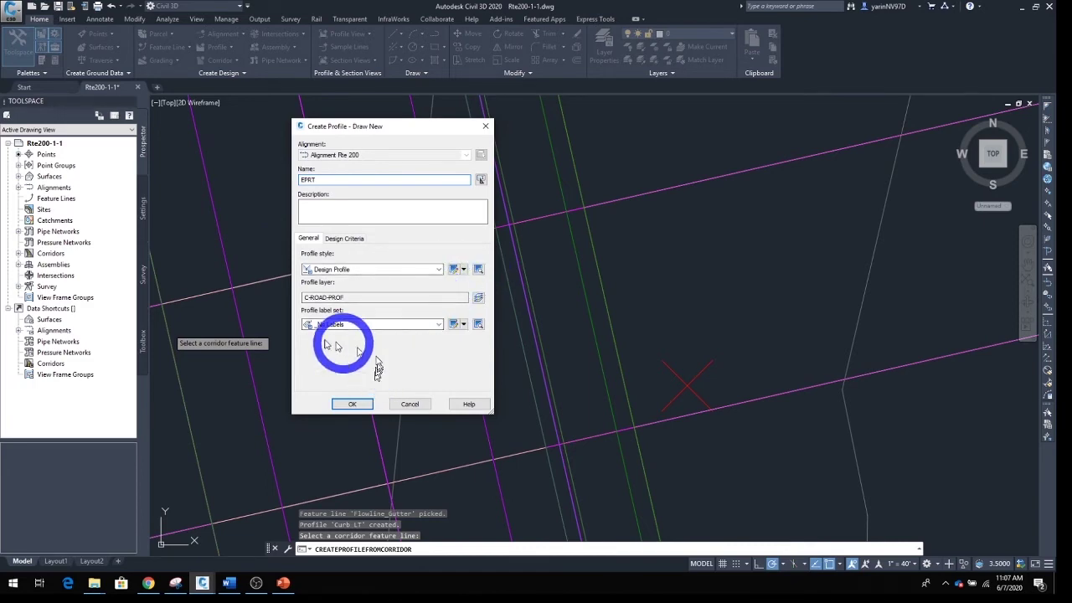
{"action": "left_click", "coordinate": [347, 404]}
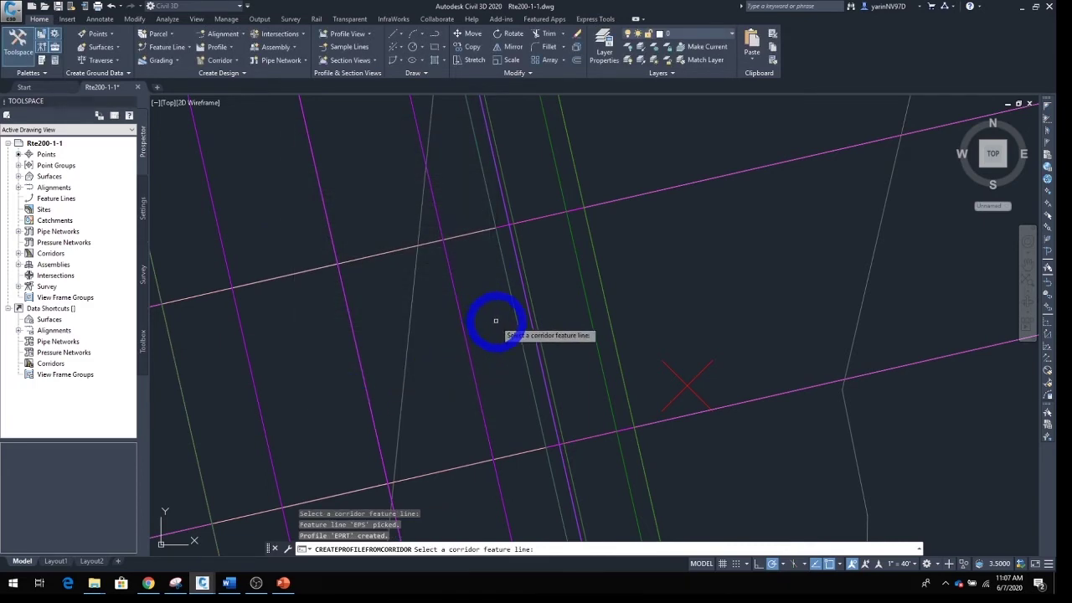
Examine how the EPRT profile runs relative to the Curb LT and finished grade profiles in the profile view
{"action": "scroll", "coordinate": [490, 318], "scroll_direction": "down", "scroll_amount": 5}
{"action": "scroll", "coordinate": [701, 342], "scroll_direction": "down", "scroll_amount": 3}
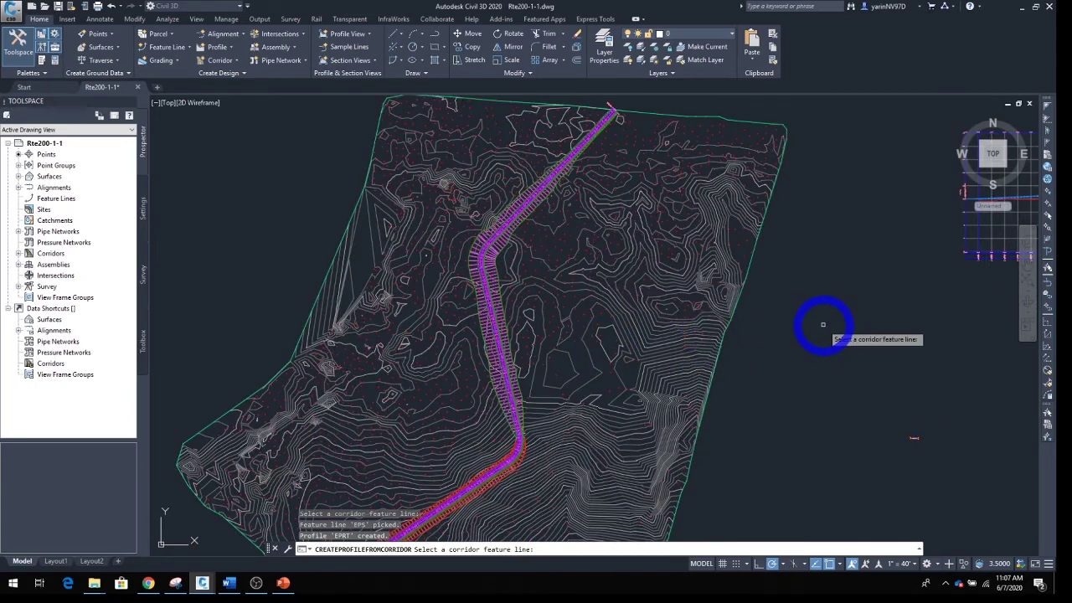
{"action": "middle_click_drag", "start_coordinate": [759, 323], "coordinate": [462, 342]}
{"action": "scroll", "coordinate": [600, 258], "scroll_direction": "up", "scroll_amount": 3}
{"action": "scroll", "coordinate": [599, 258], "scroll_direction": "up", "scroll_amount": 3}
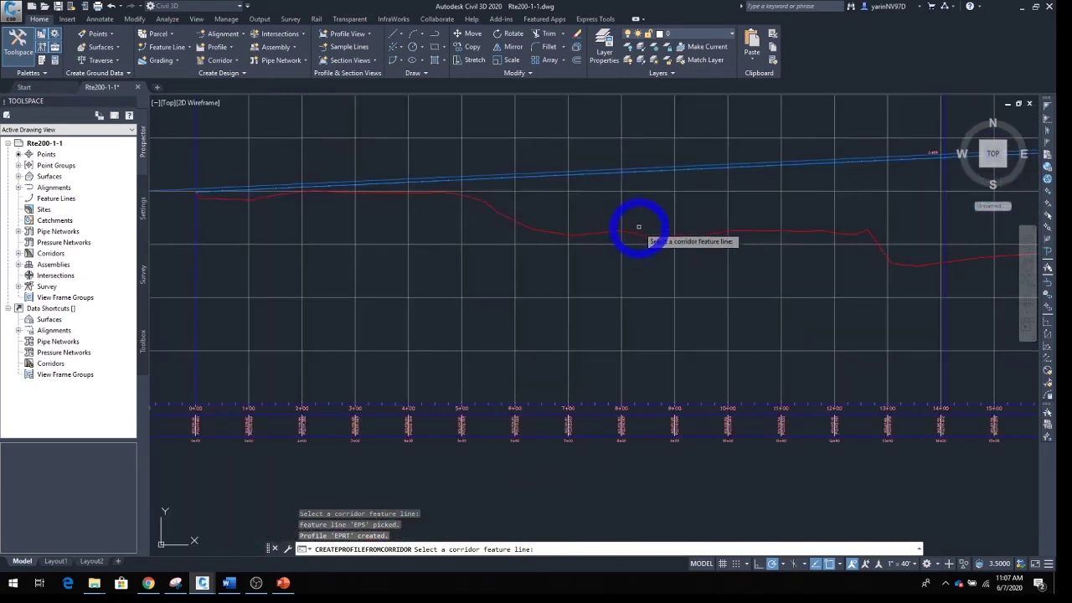
{"action": "scroll", "coordinate": [639, 230], "scroll_direction": "up", "scroll_amount": 2}
{"action": "mouse_move", "coordinate": [608, 178]}
{"action": "middle_mouse_down"}
{"action": "mouse_move", "coordinate": [617, 256]}
{"action": "mouse_move", "coordinate": [661, 390]}
{"action": "middle_mouse_up"}
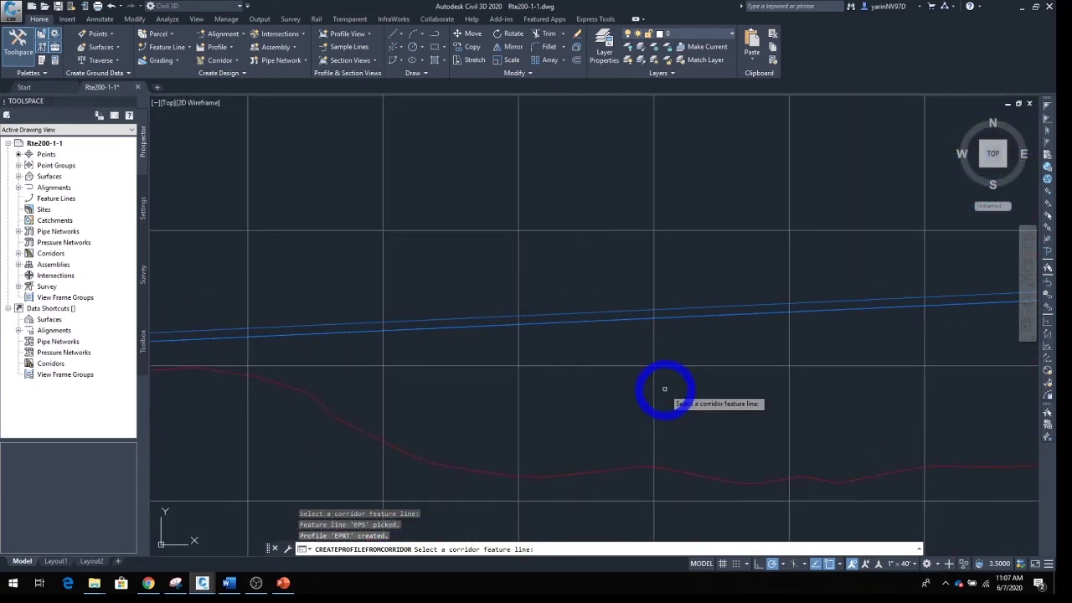
{"action": "scroll", "coordinate": [602, 350], "scroll_direction": "up", "scroll_amount": 2}
{"action": "scroll", "coordinate": [602, 349], "scroll_direction": "up", "scroll_amount": 3}
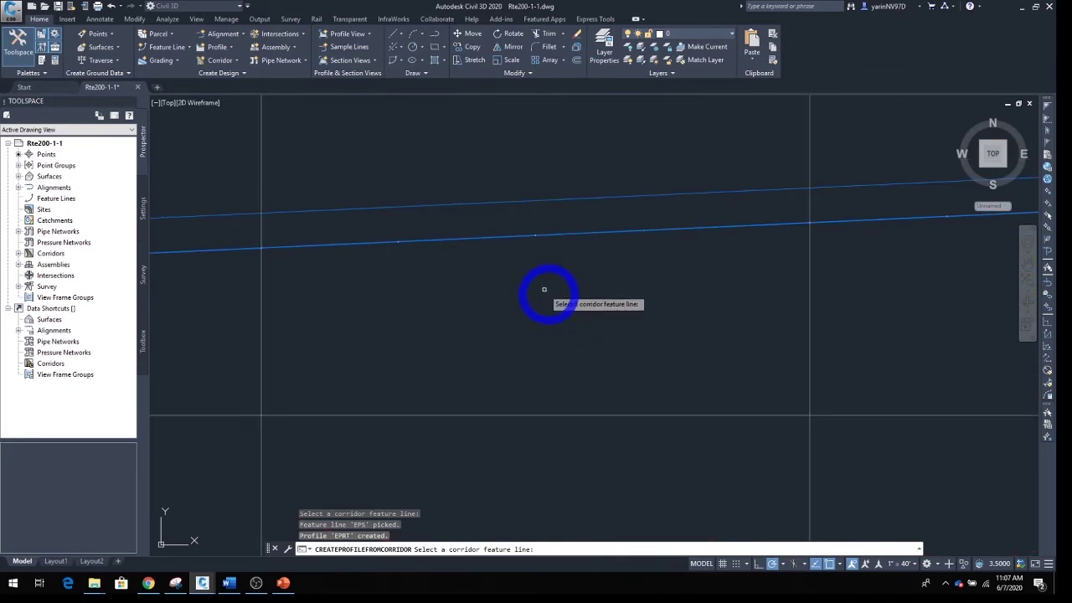
{"action": "scroll", "coordinate": [514, 256], "scroll_direction": "up", "scroll_amount": 2}
{"action": "scroll", "coordinate": [506, 221], "scroll_direction": "up", "scroll_amount": 2}
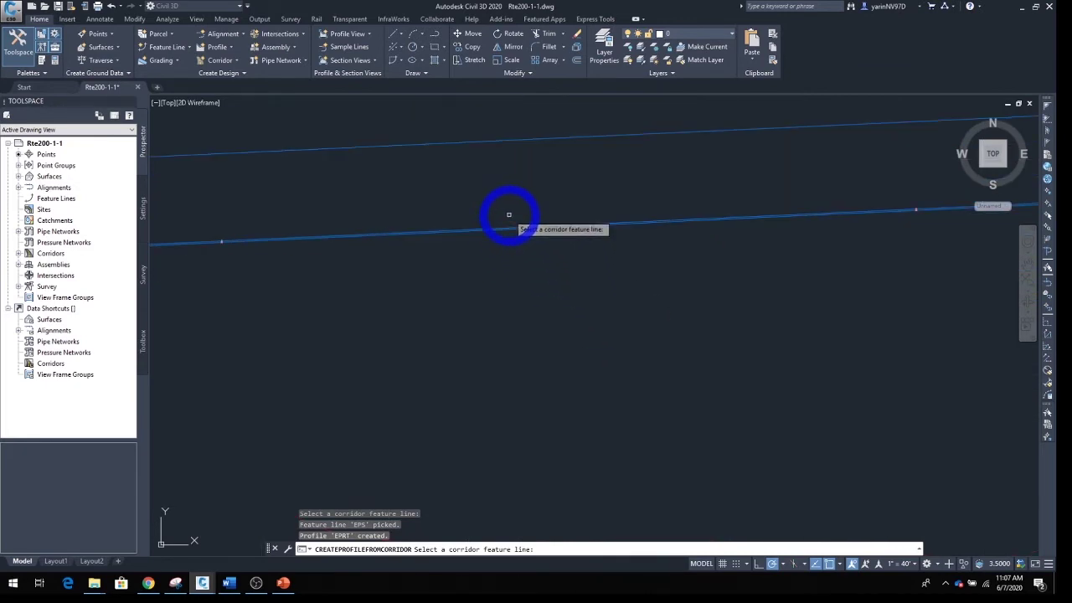
{"action": "scroll", "coordinate": [509, 215], "scroll_direction": "up", "scroll_amount": 1}
{"action": "scroll", "coordinate": [510, 226], "scroll_direction": "up", "scroll_amount": 3}
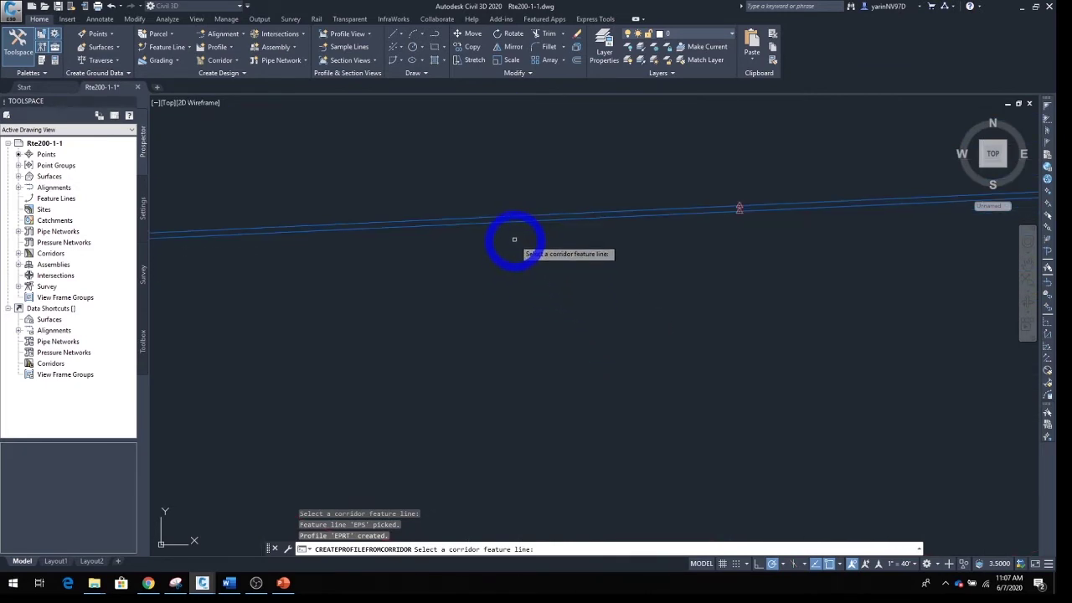
{"action": "scroll", "coordinate": [519, 217], "scroll_direction": "up", "scroll_amount": 5}
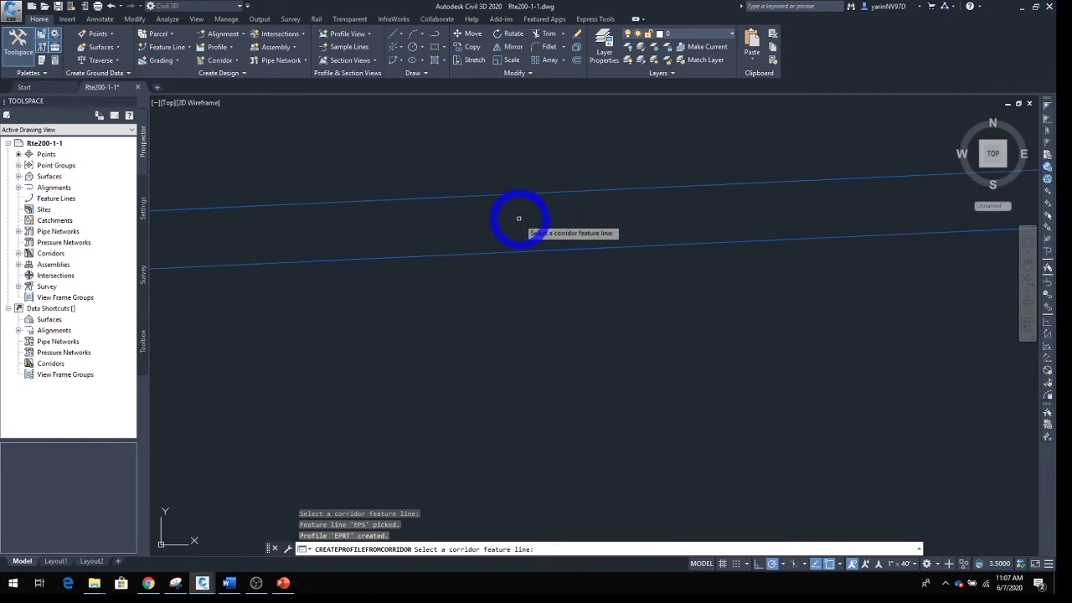
{"action": "scroll", "coordinate": [541, 288], "scroll_direction": "down", "scroll_amount": 3}
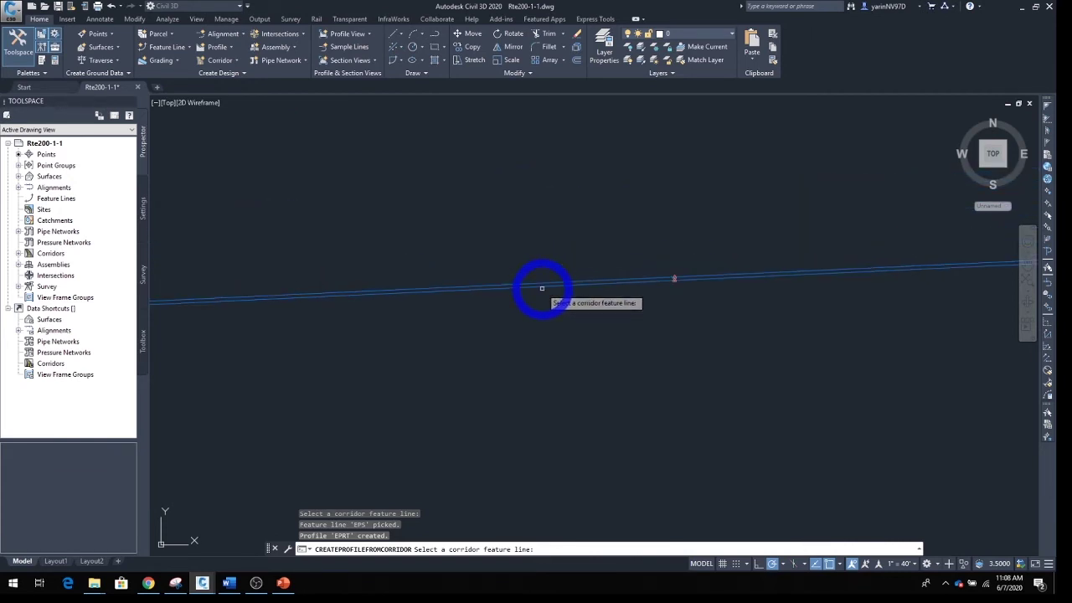
{"action": "scroll", "coordinate": [541, 290], "scroll_direction": "up", "scroll_amount": 3}
{"action": "scroll", "coordinate": [542, 288], "scroll_direction": "down", "scroll_amount": 2}
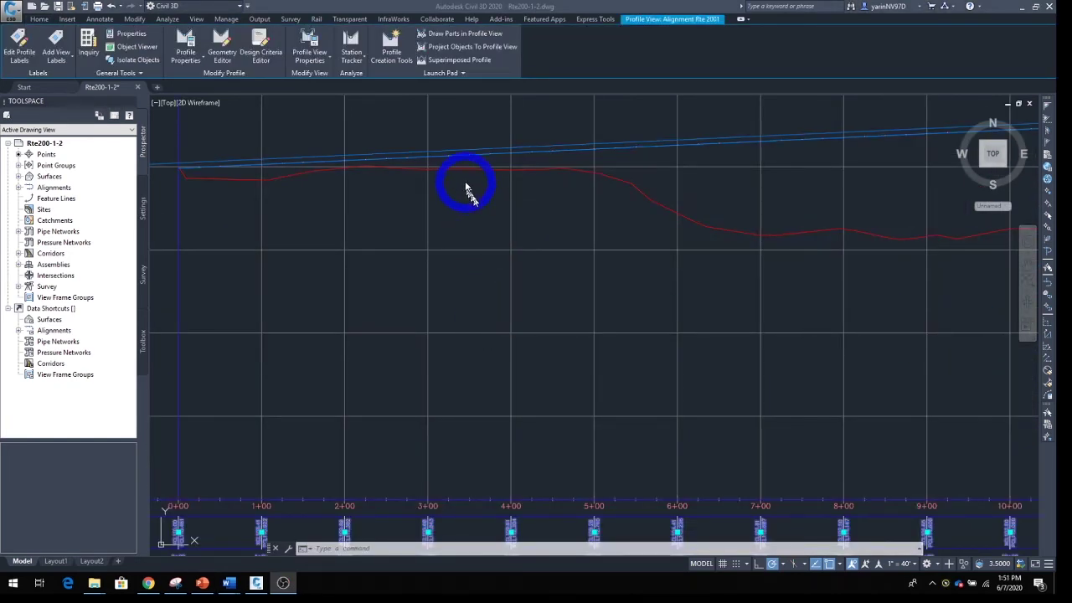
Inspect the design profiles near the start of the Rte 200 profile view up close, and clear the selection
{"action": "middle_click_drag", "start_coordinate": [455, 213], "coordinate": [536, 389]}
{"action": "scroll", "coordinate": [535, 382], "scroll_direction": "up", "scroll_amount": 5}
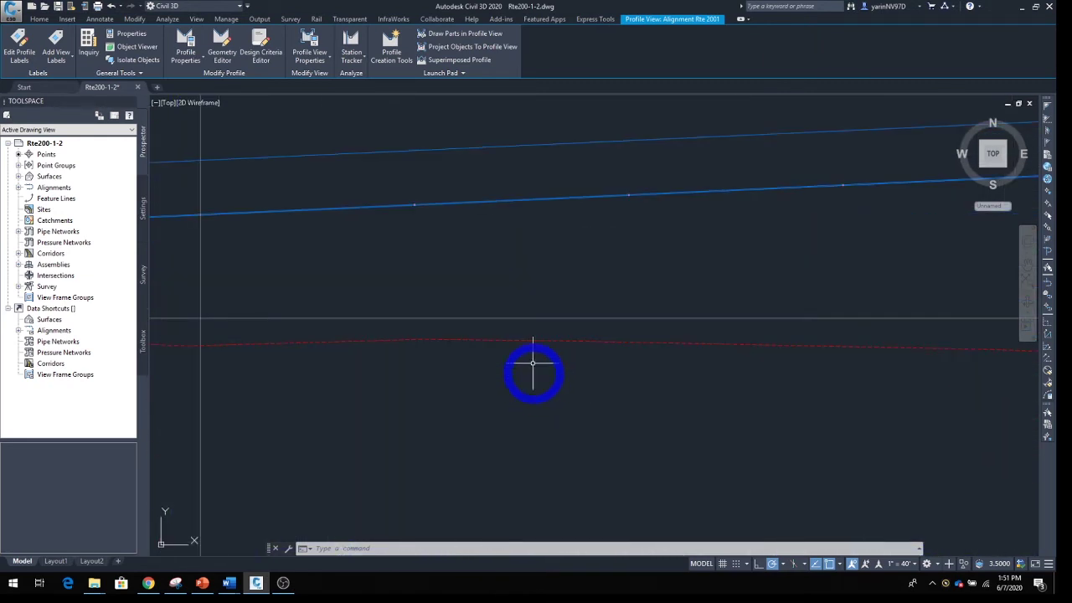
{"action": "scroll", "coordinate": [499, 147], "scroll_direction": "down", "scroll_amount": 4}
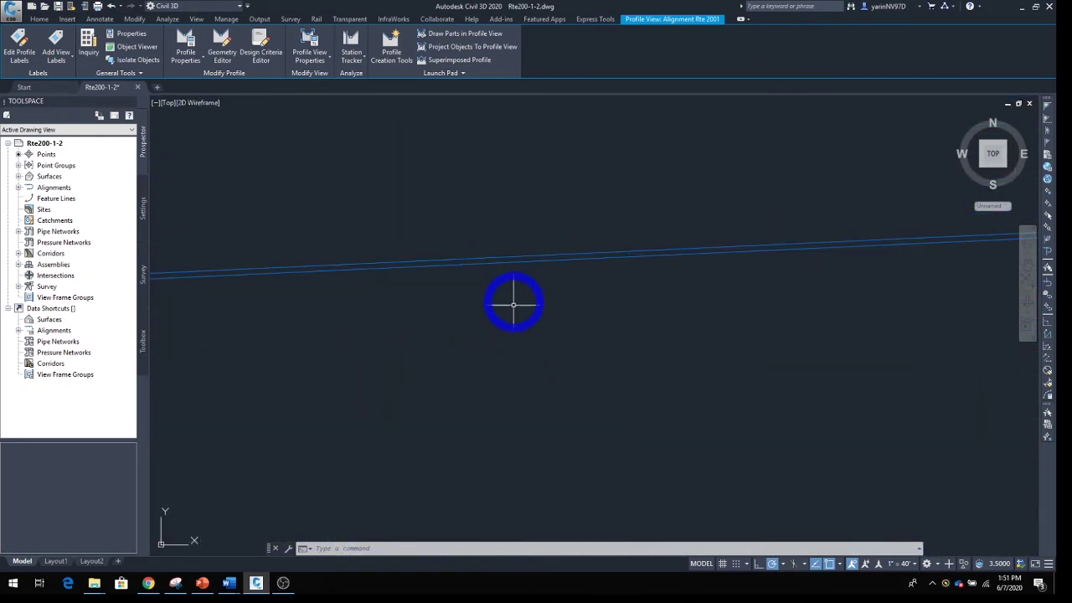
{"action": "scroll", "coordinate": [516, 289], "scroll_direction": "down", "scroll_amount": 5}
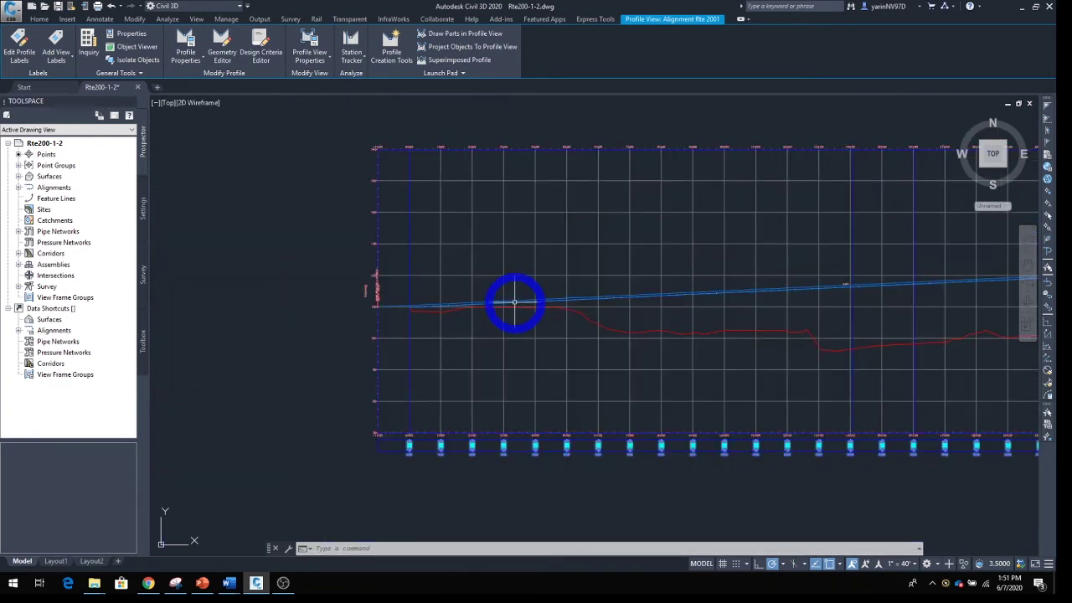
{"action": "middle_click_drag", "start_coordinate": [575, 346], "coordinate": [346, 323]}
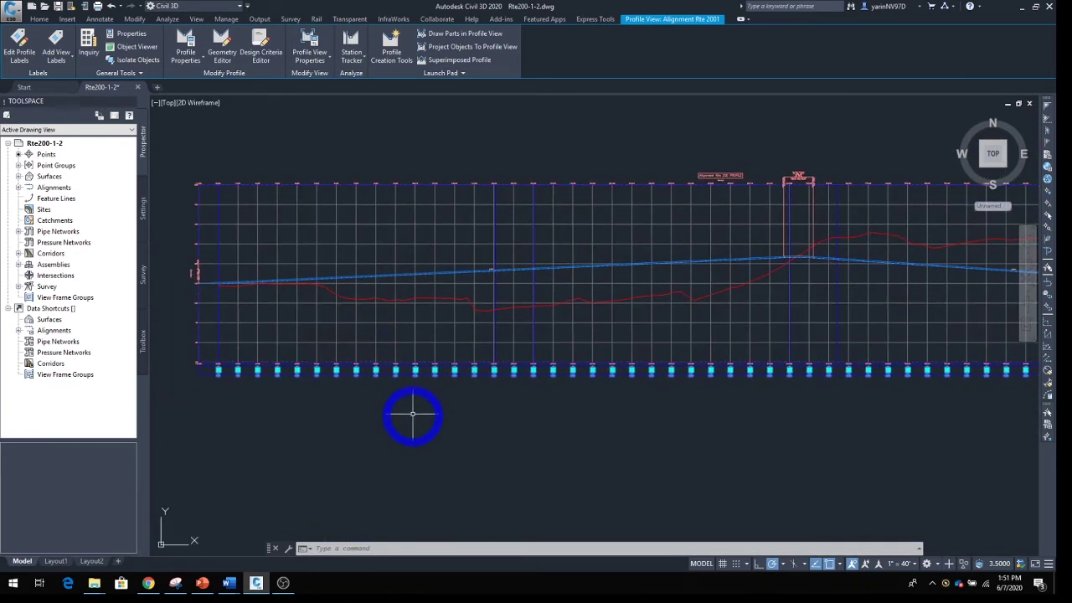
{"action": "key", "text": "Escape"}
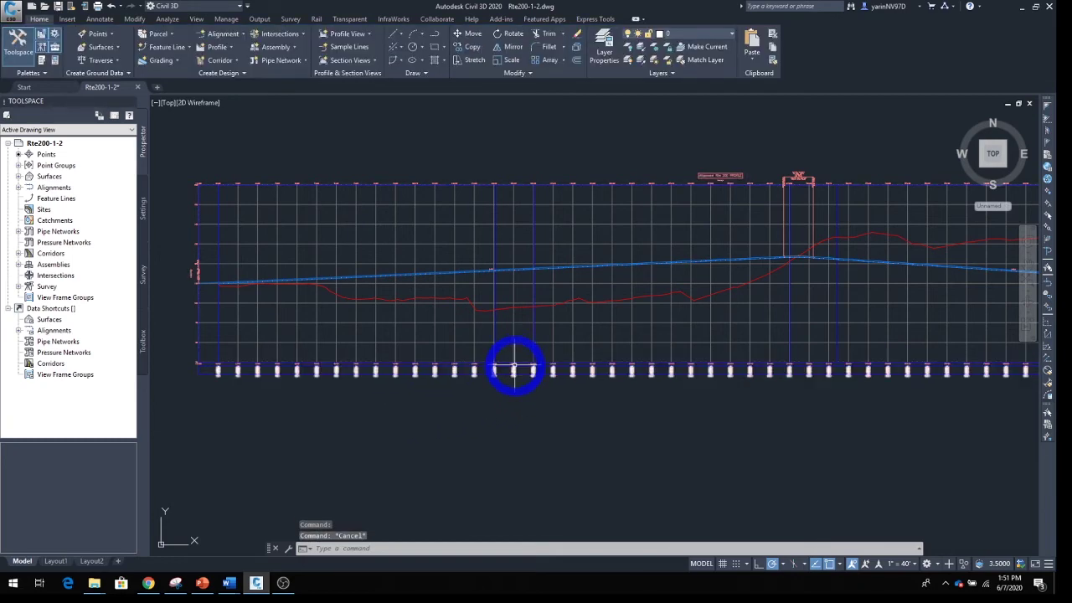
Add a second Elevations and Stations profile data band to the bottom of the Rte 200 profile view, accepting the default geometry points
{"action": "left_click", "coordinate": [514, 365]}
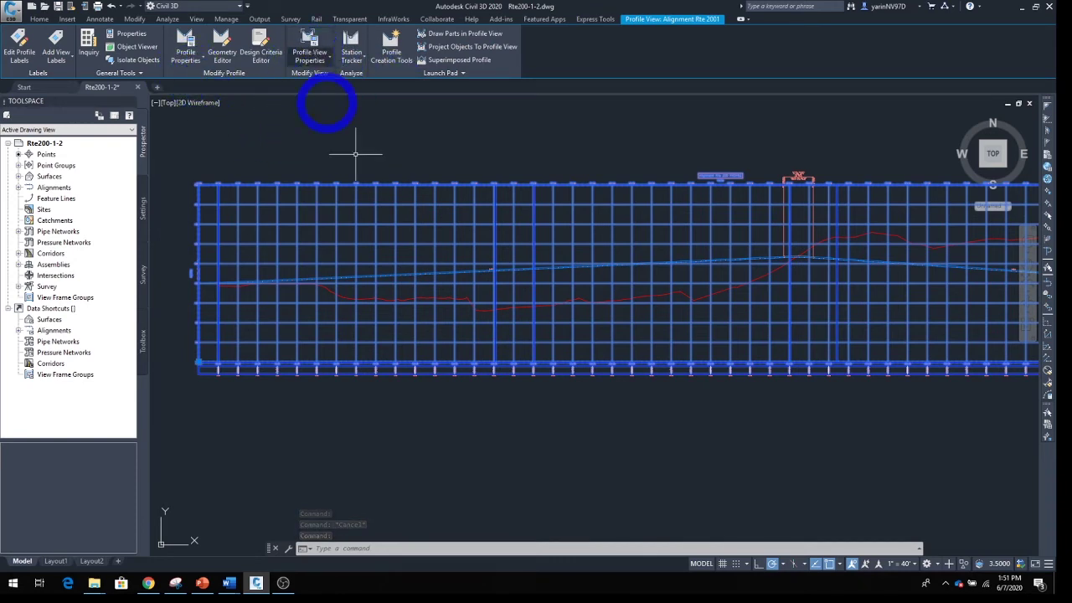
{"action": "scroll", "coordinate": [561, 317], "scroll_direction": "up", "scroll_amount": 5}
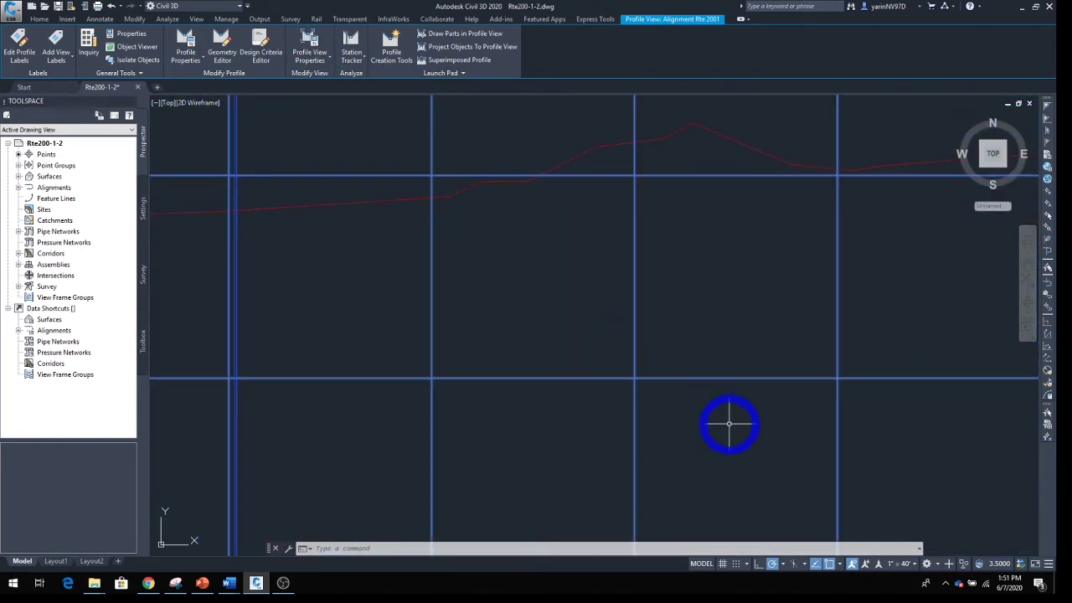
{"action": "scroll", "coordinate": [718, 306], "scroll_direction": "up", "scroll_amount": 2}
{"action": "middle_click_drag", "start_coordinate": [778, 475], "coordinate": [777, 318]}
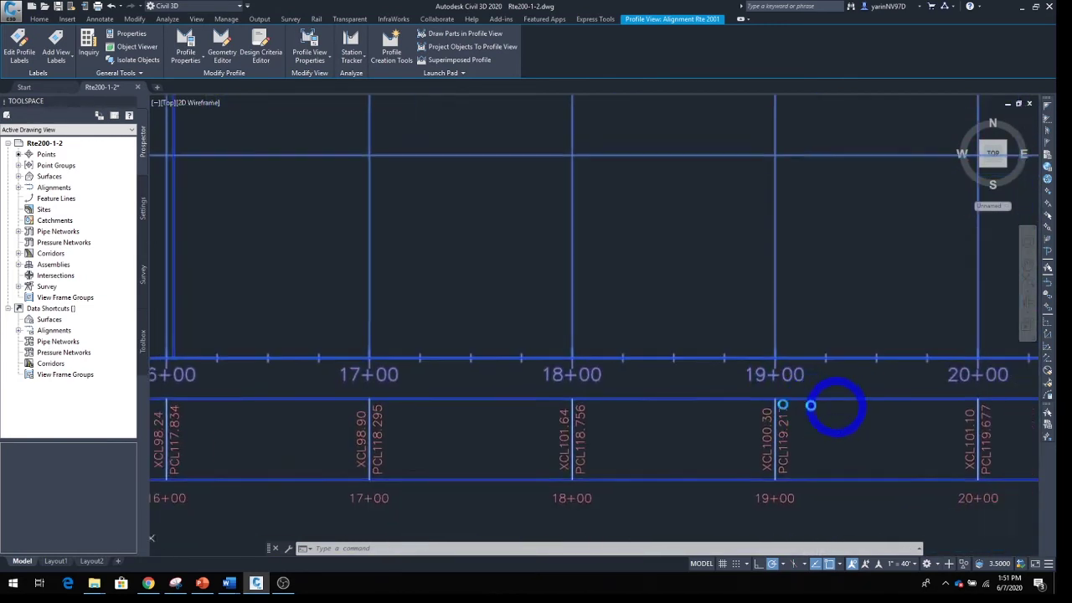
{"action": "middle_click_drag", "start_coordinate": [838, 402], "coordinate": [505, 416]}
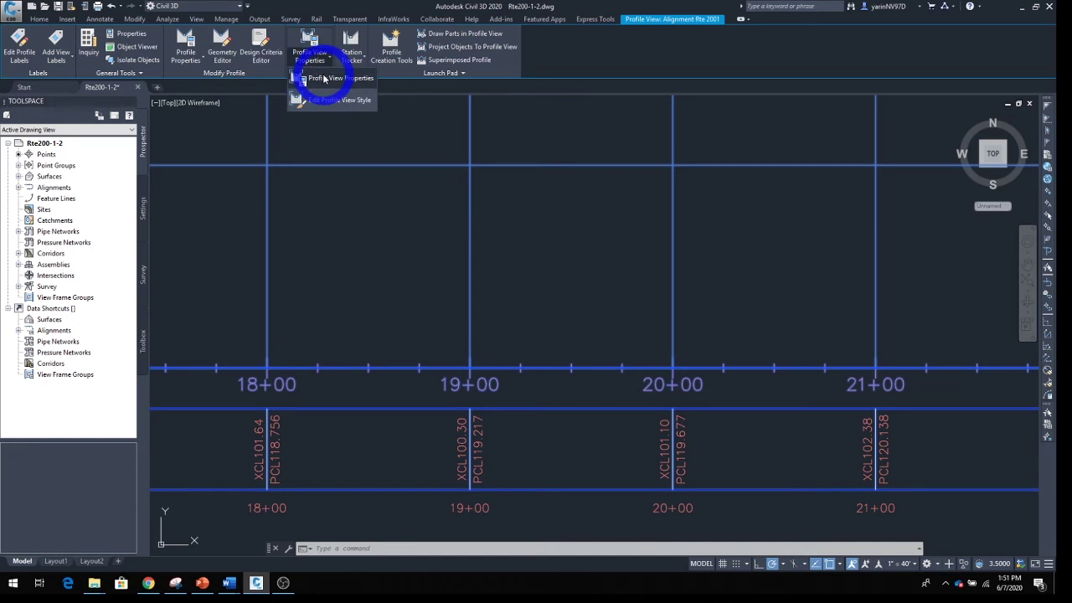
{"action": "left_click", "coordinate": [325, 78]}
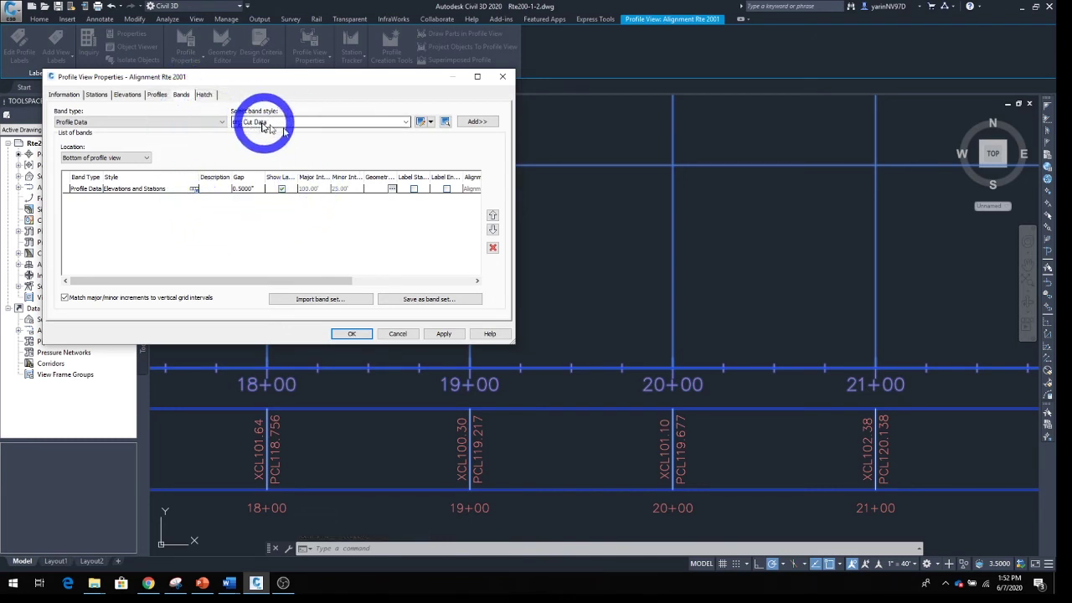
{"action": "left_click", "coordinate": [407, 123]}
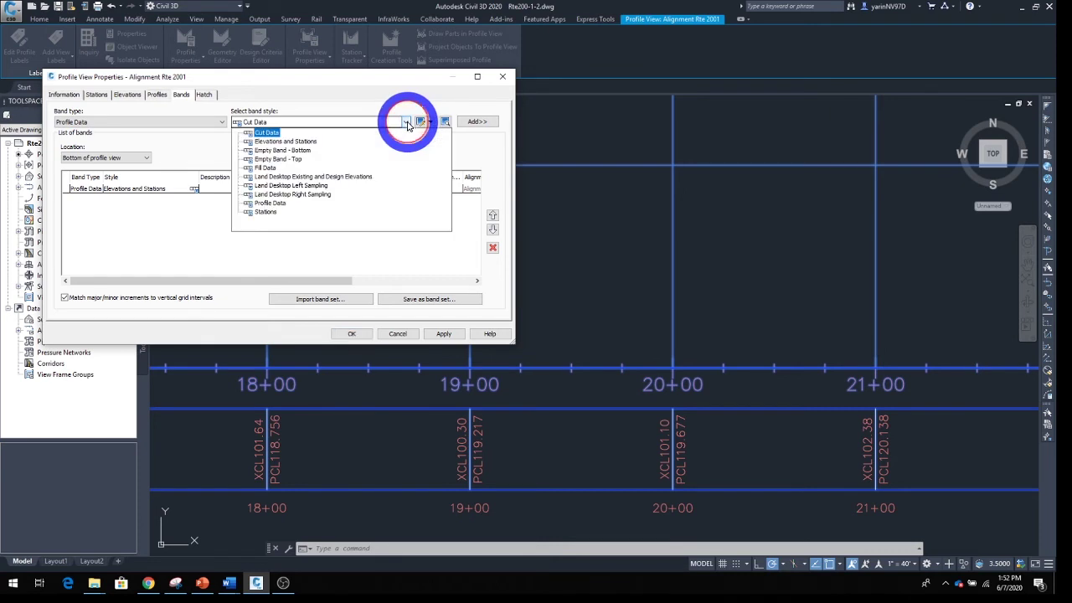
{"action": "left_click", "coordinate": [308, 143]}
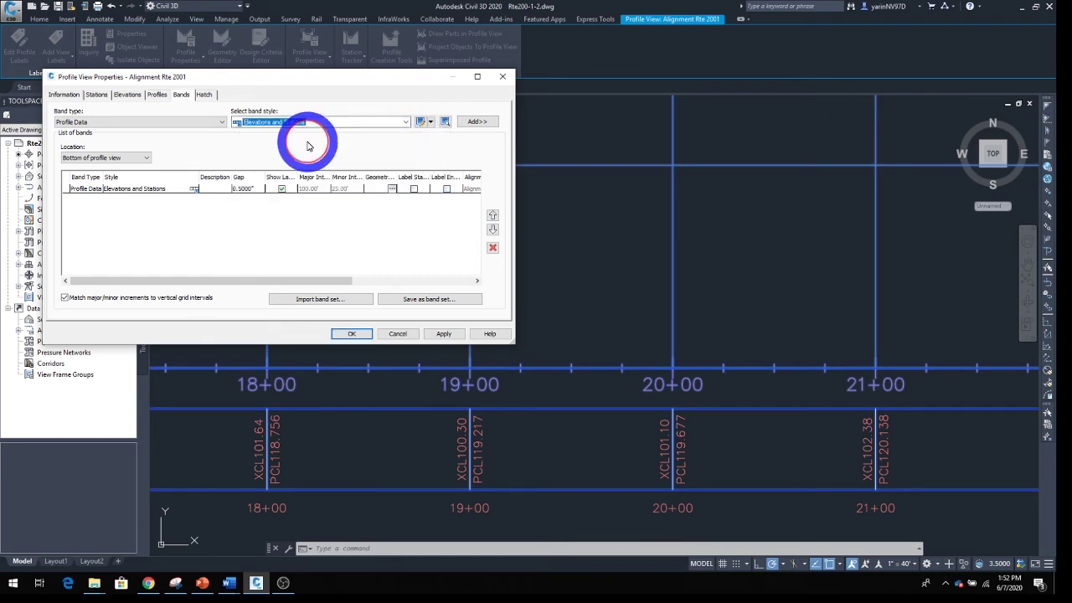
{"action": "left_click", "coordinate": [477, 122]}
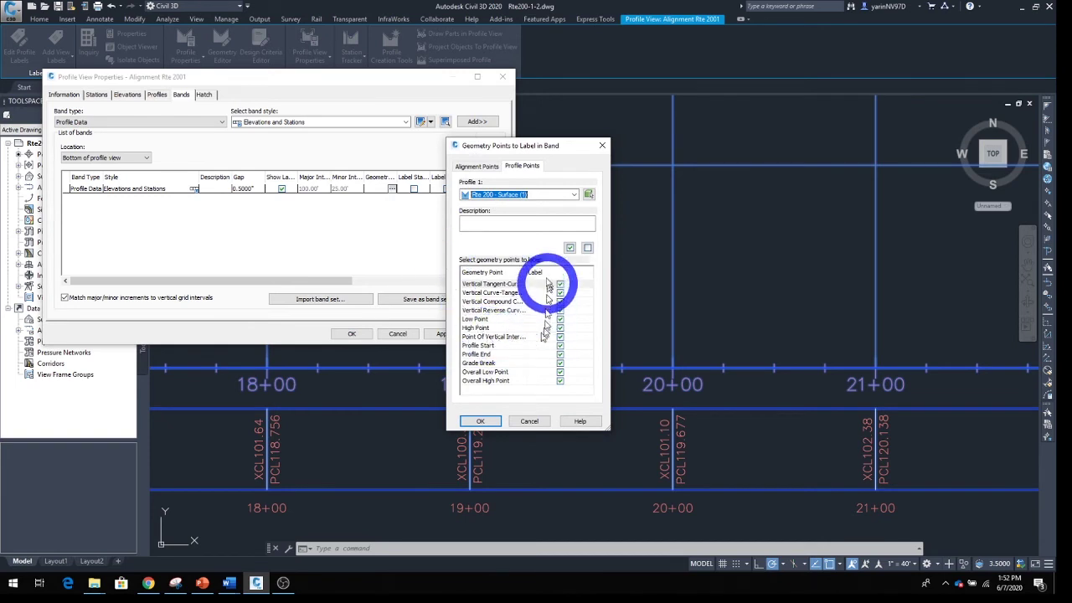
{"action": "left_click", "coordinate": [478, 421]}
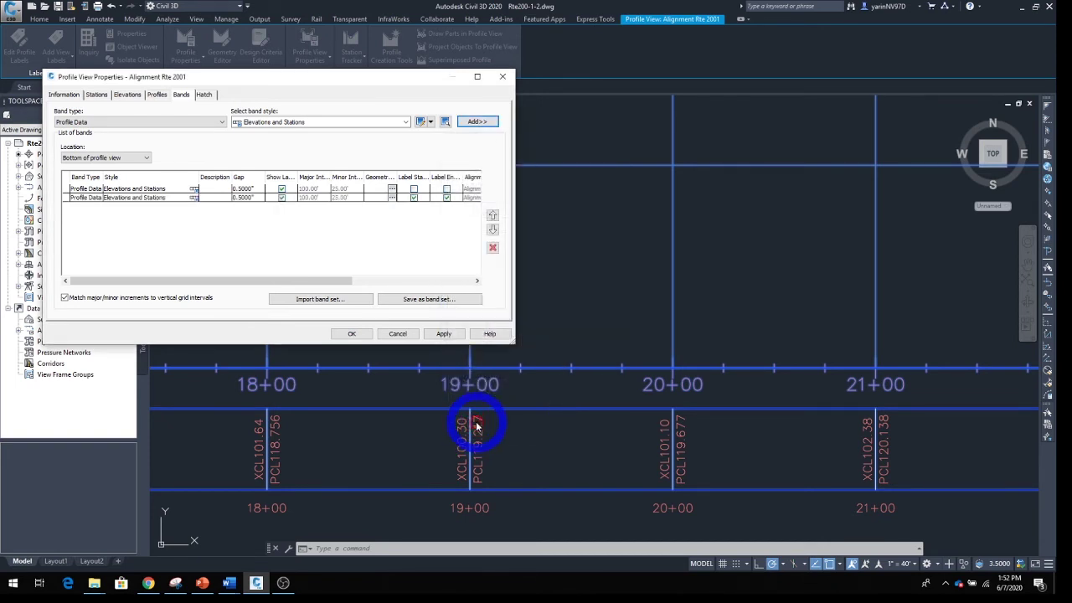
Create a copy of the Elevations and Stations band style for the newly added second band
{"action": "left_click", "coordinate": [104, 198]}
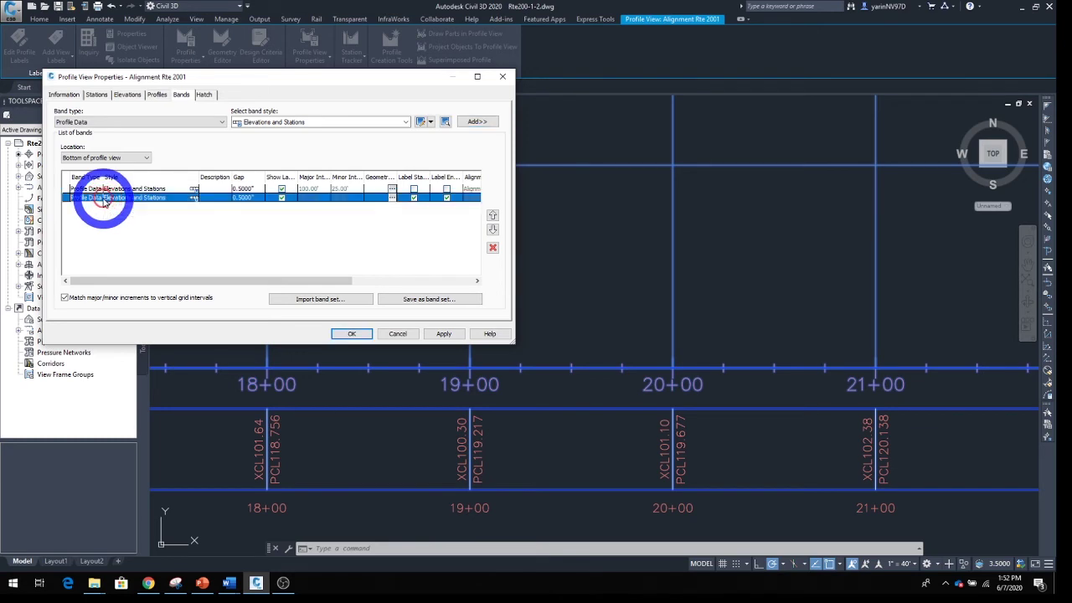
{"action": "left_click", "coordinate": [195, 199]}
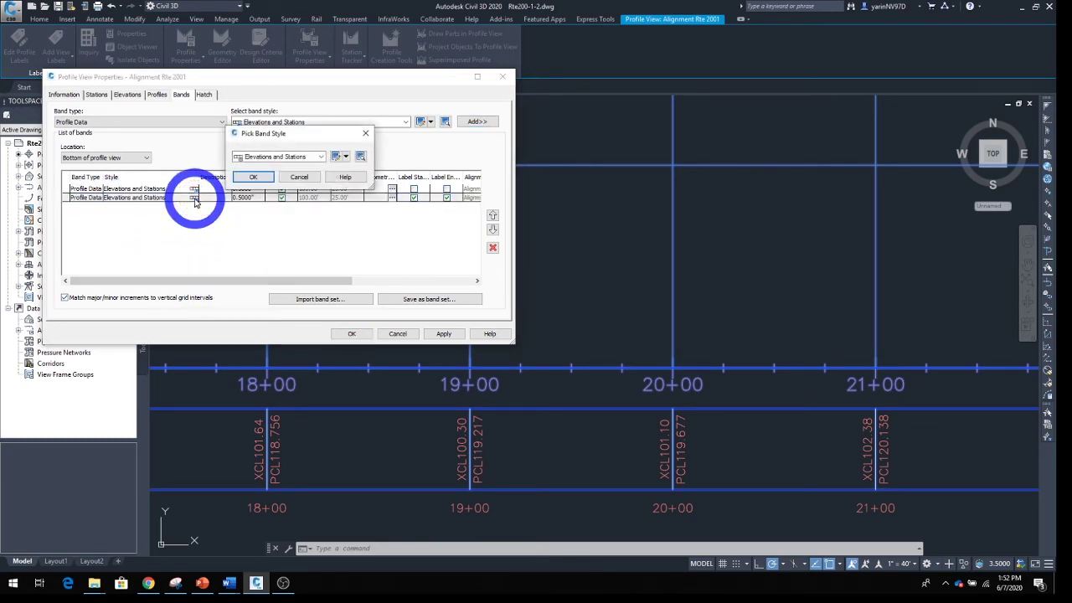
{"action": "left_click", "coordinate": [345, 158]}
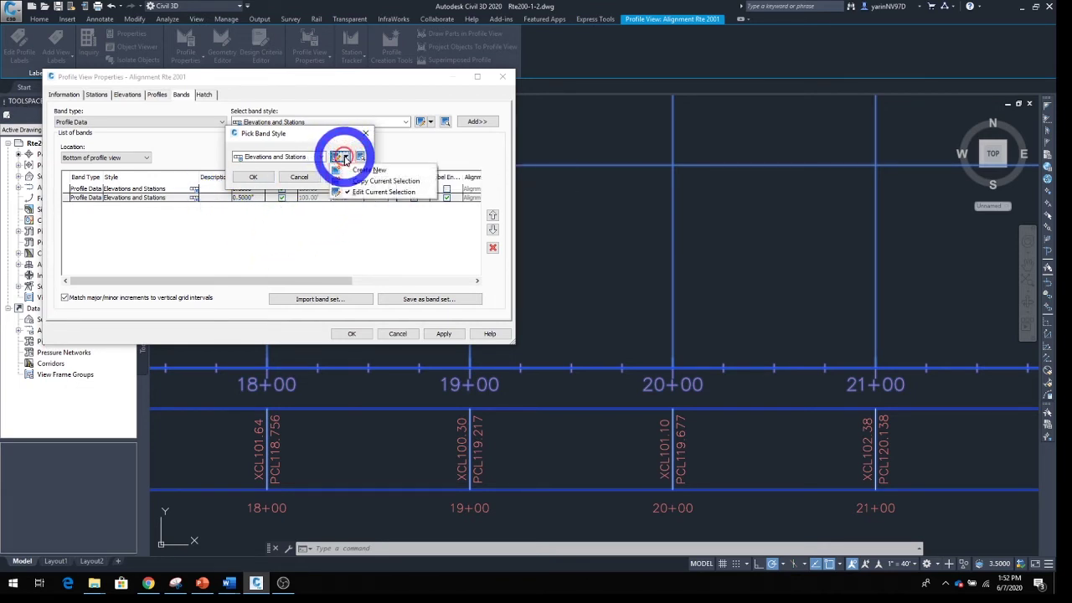
{"action": "left_click", "coordinate": [398, 183]}
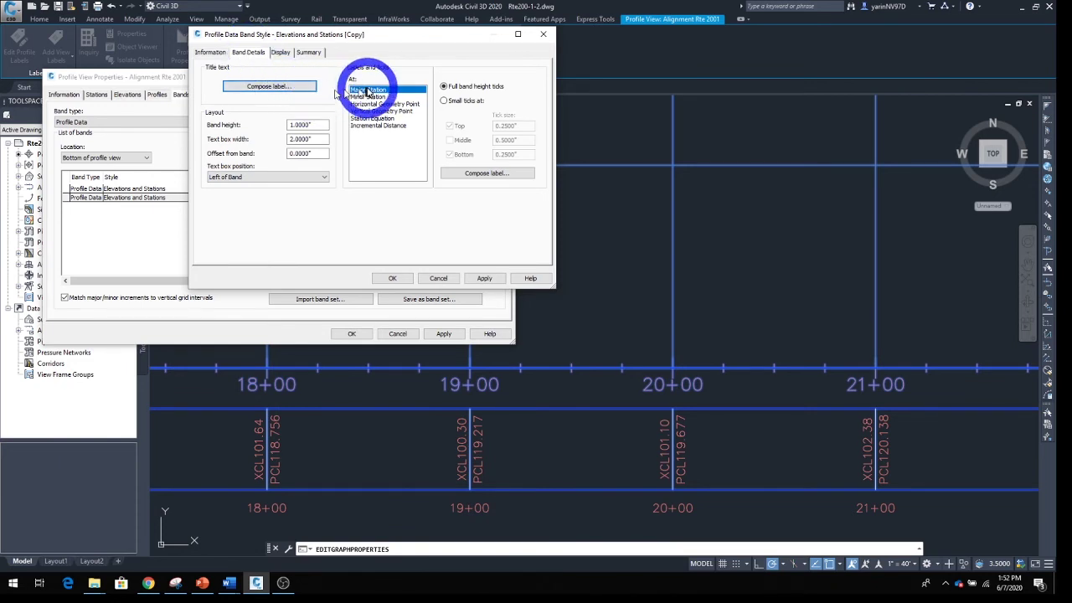
Delete the Station Value component from the copied band style's major station label
{"action": "left_click", "coordinate": [482, 175]}
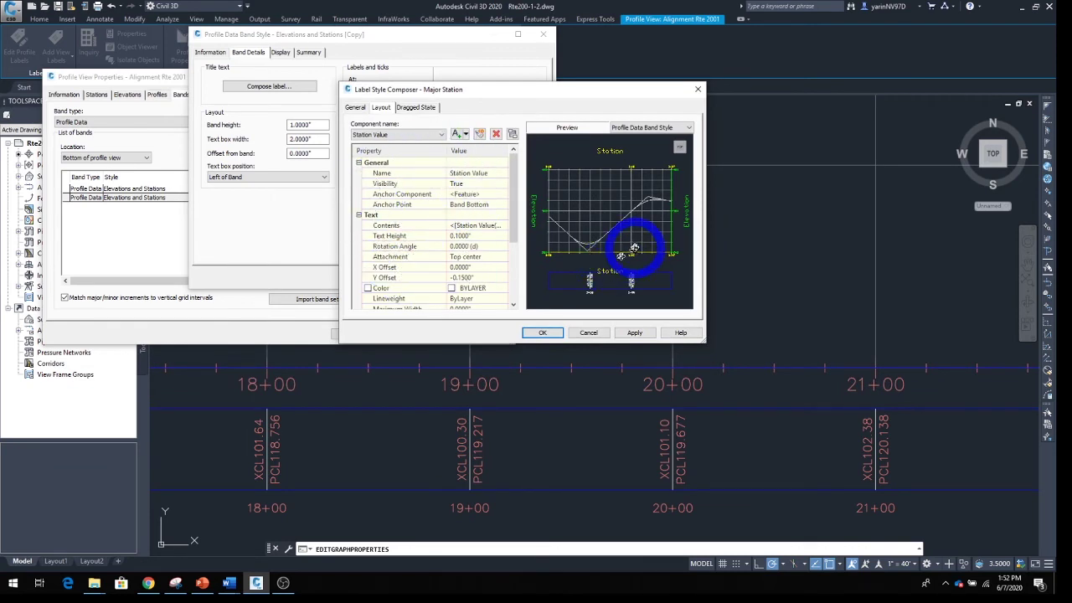
{"action": "scroll", "coordinate": [633, 247], "scroll_direction": "up", "scroll_amount": 3}
{"action": "middle_click_drag", "start_coordinate": [625, 263], "coordinate": [636, 228]}
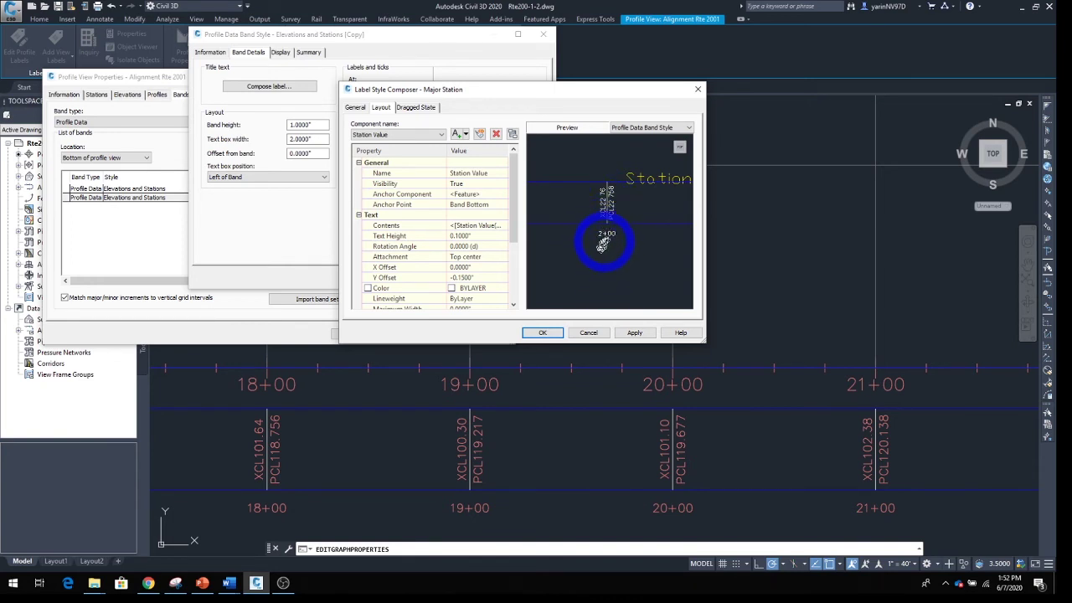
{"action": "left_click", "coordinate": [497, 137]}
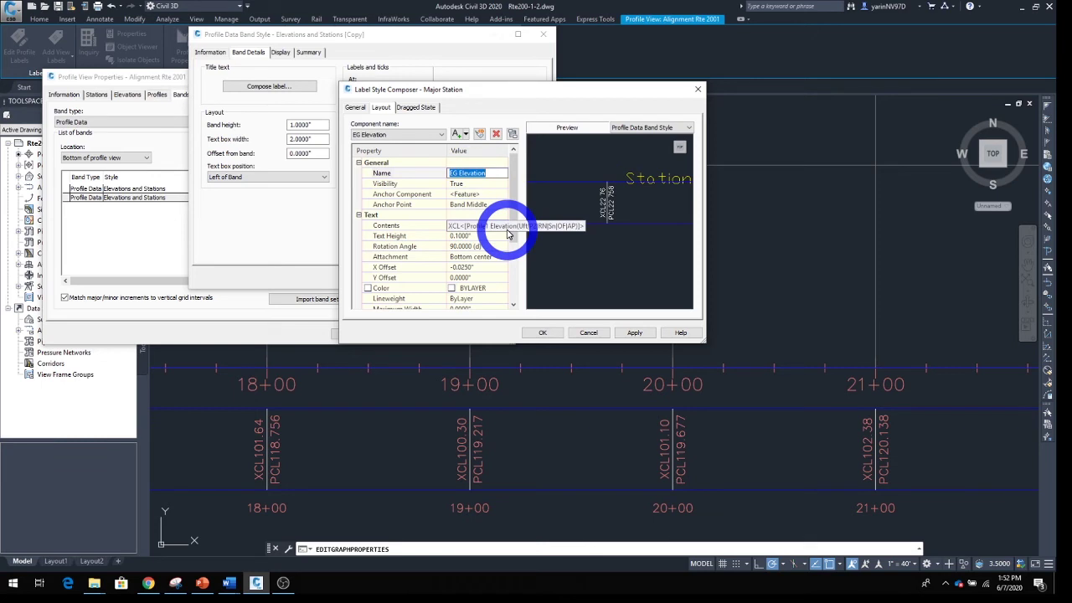
Rename the EG Elevation label component as CurbRT and replace its XCL text prefix with CurbLT
{"action": "type", "text": "Cu"}
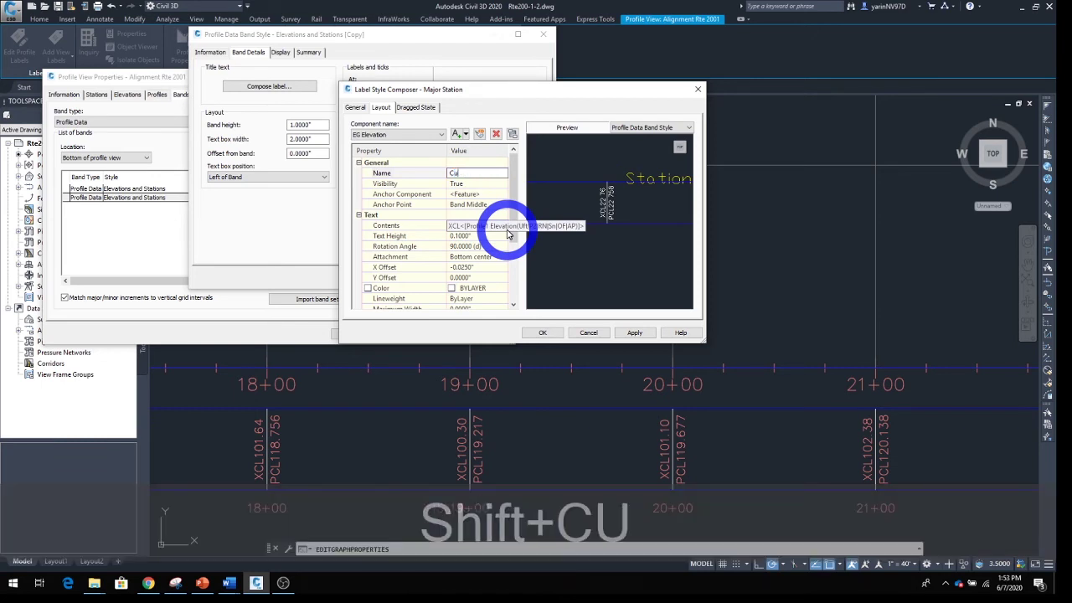
{"action": "type", "text": "rbRT"}
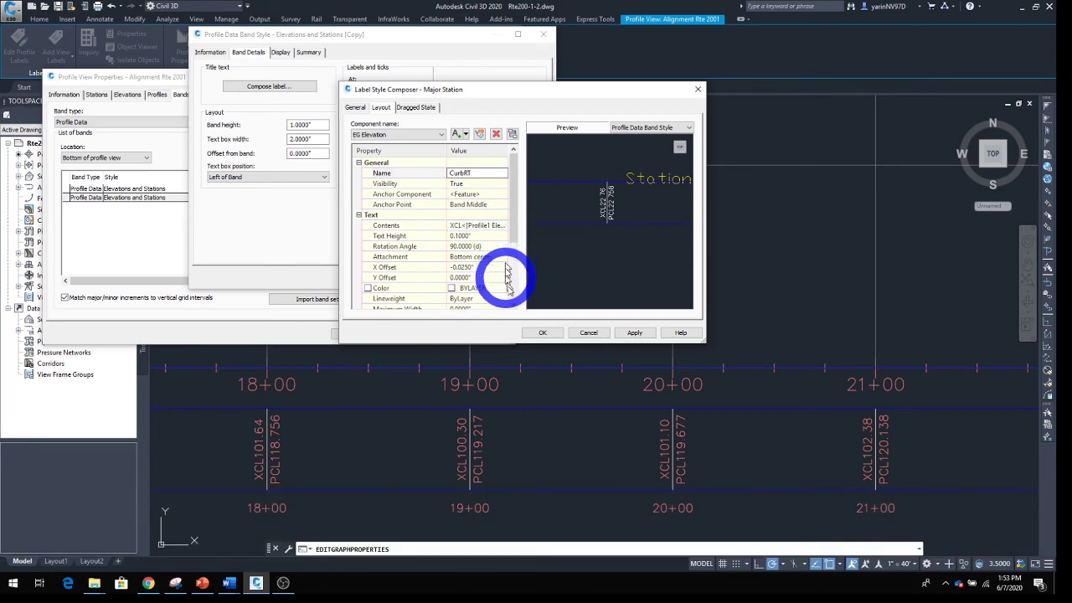
{"action": "left_click", "coordinate": [502, 226]}
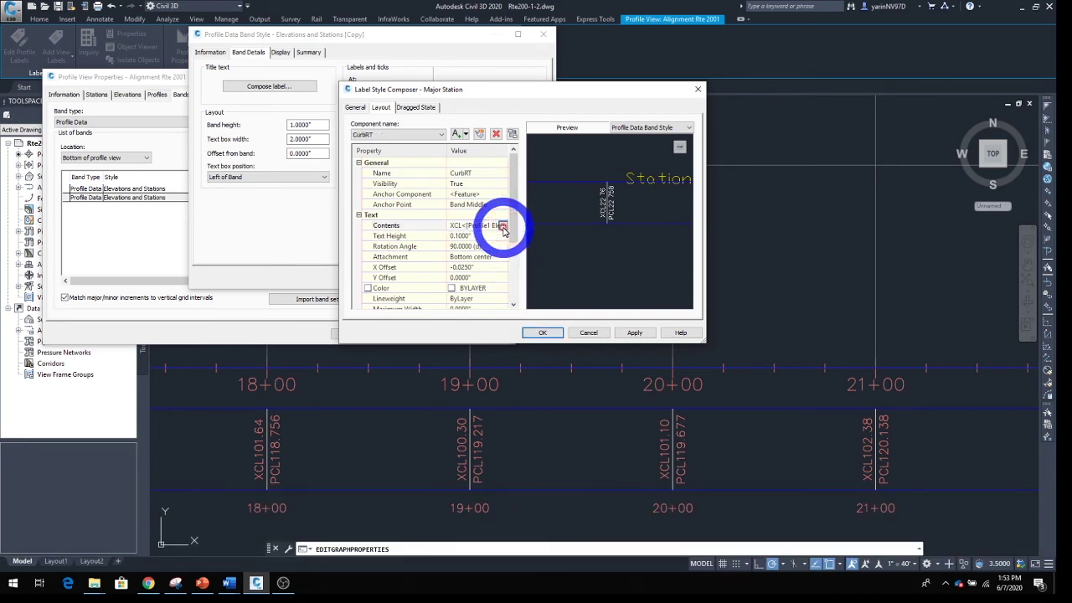
{"action": "left_click", "coordinate": [502, 226]}
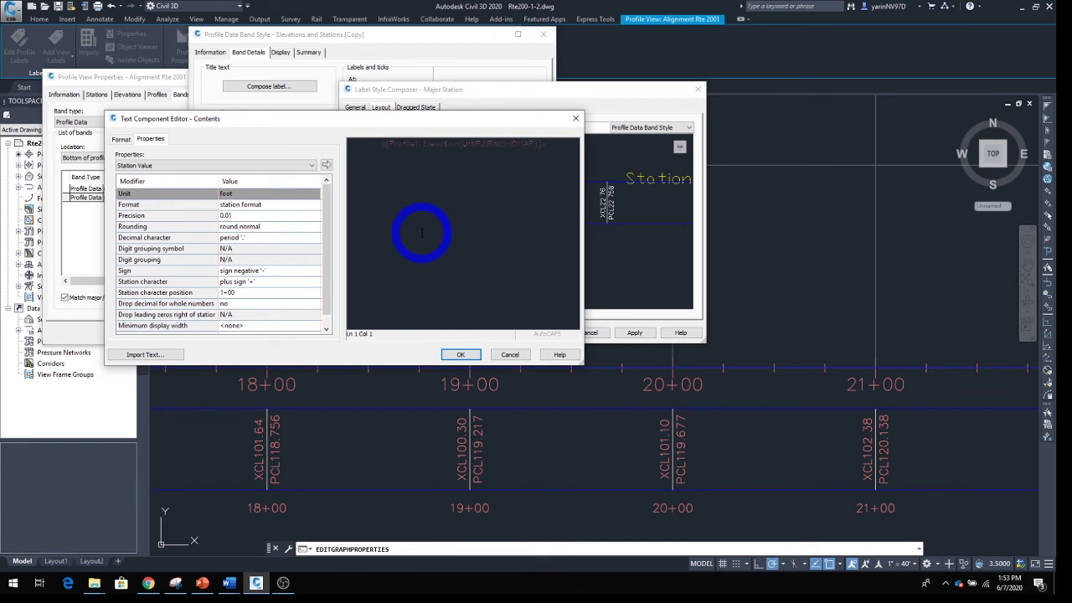
{"action": "type", "text": "CUR"}
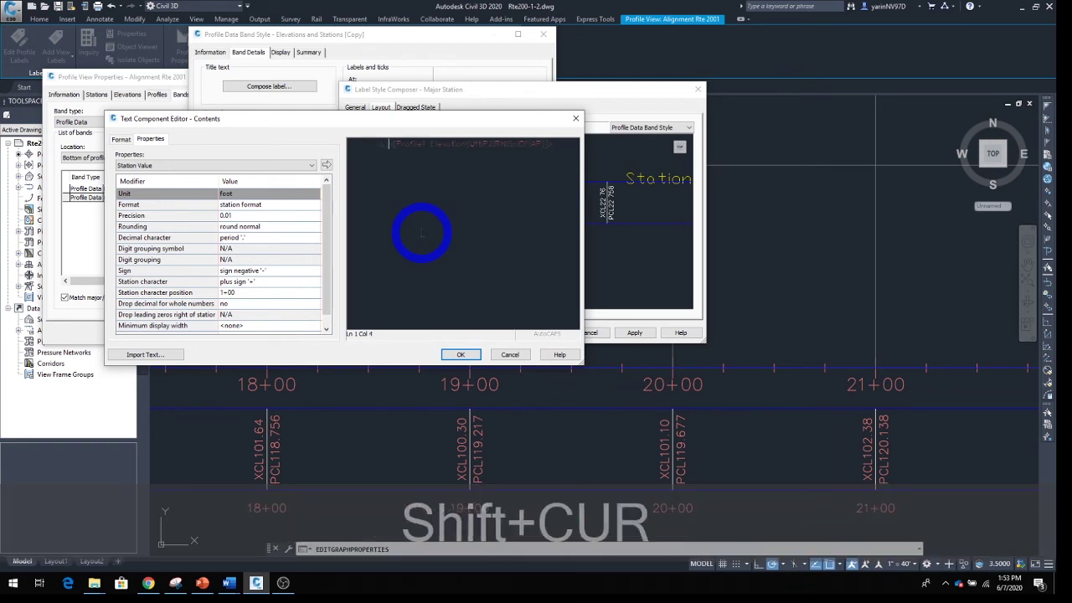
{"action": "type", "text": "B"}
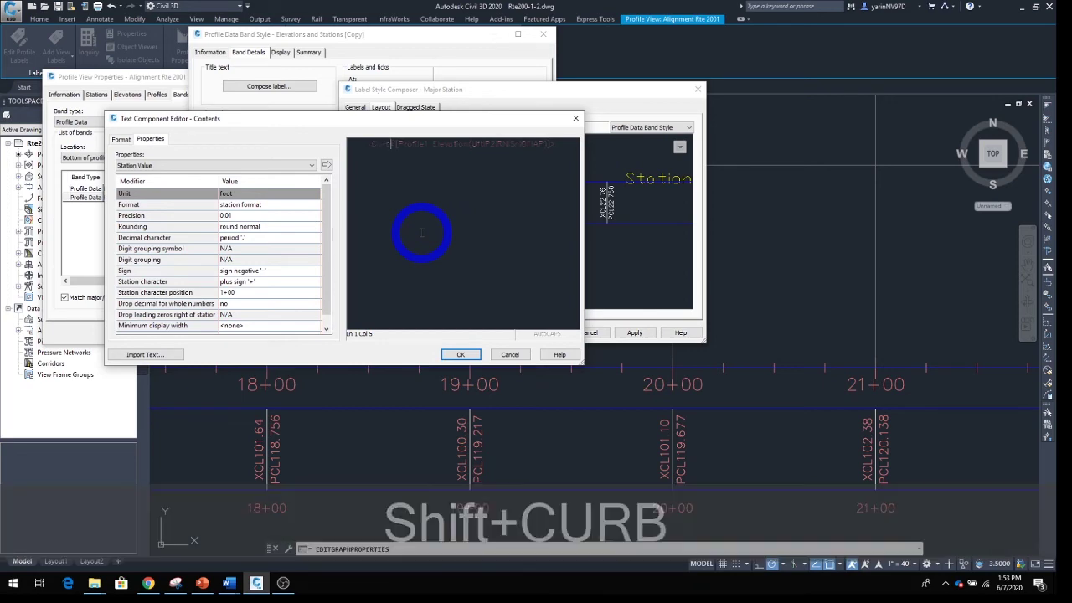
{"action": "type", "text": "LT"}
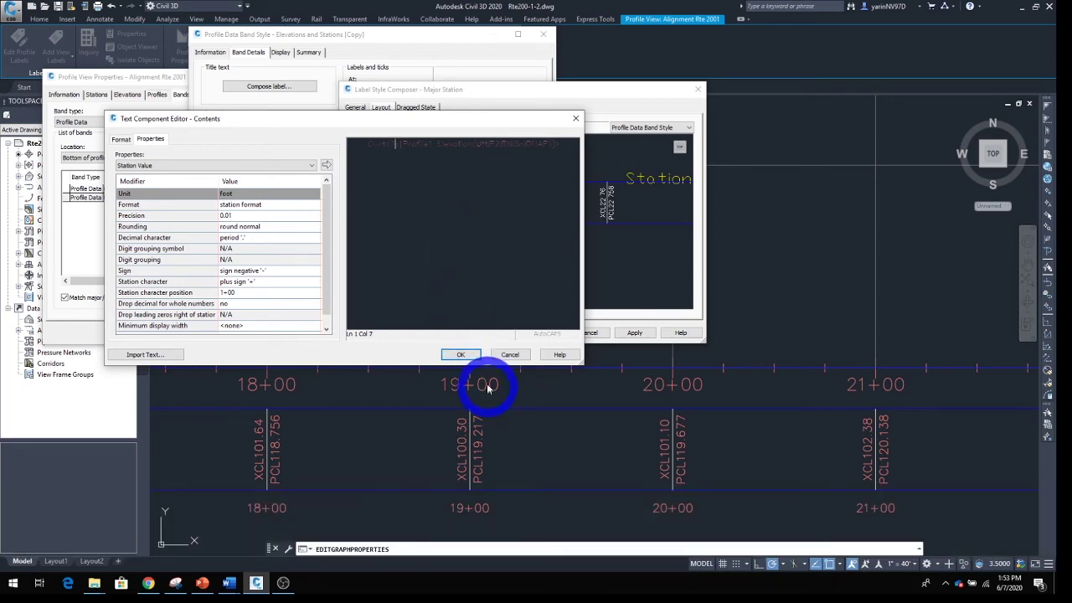
{"action": "left_click", "coordinate": [461, 354]}
{"action": "left_click", "coordinate": [609, 258]}
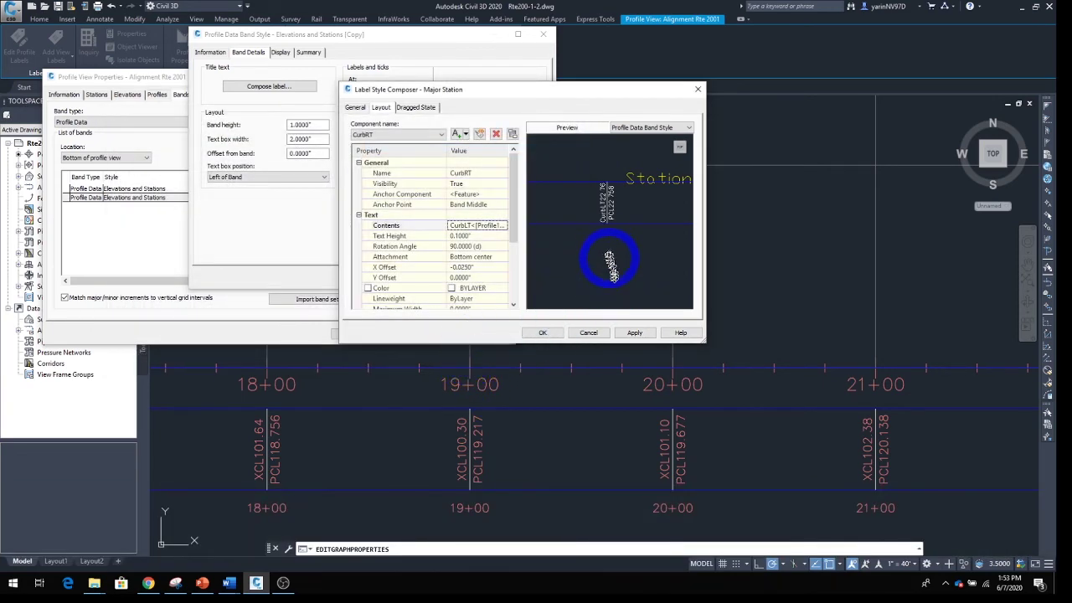
{"action": "scroll", "coordinate": [605, 213], "scroll_direction": "up", "scroll_amount": 3}
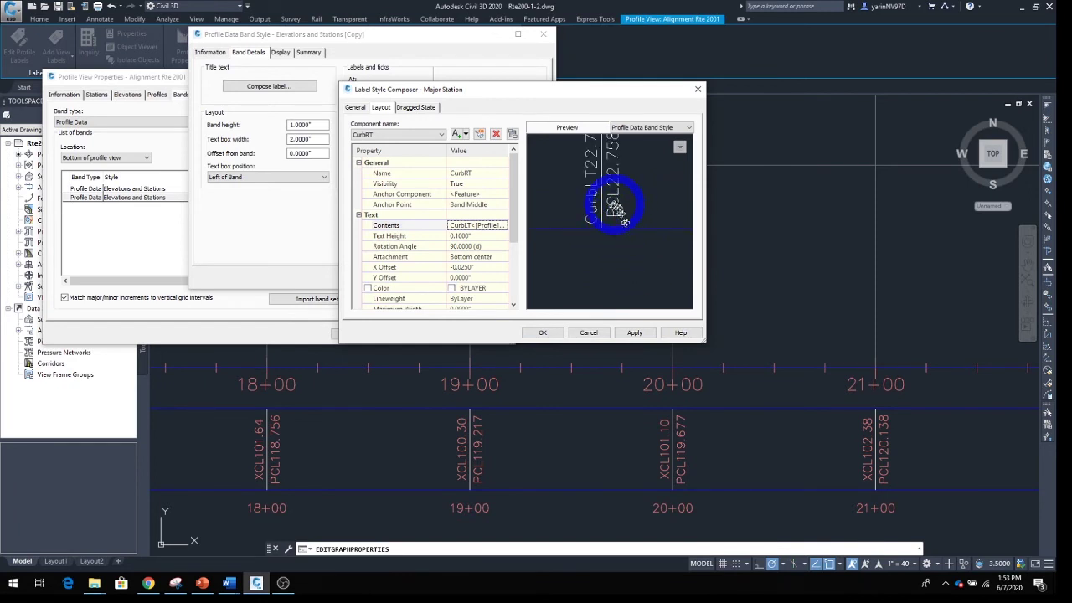
{"action": "scroll", "coordinate": [618, 211], "scroll_direction": "down", "scroll_amount": 3}
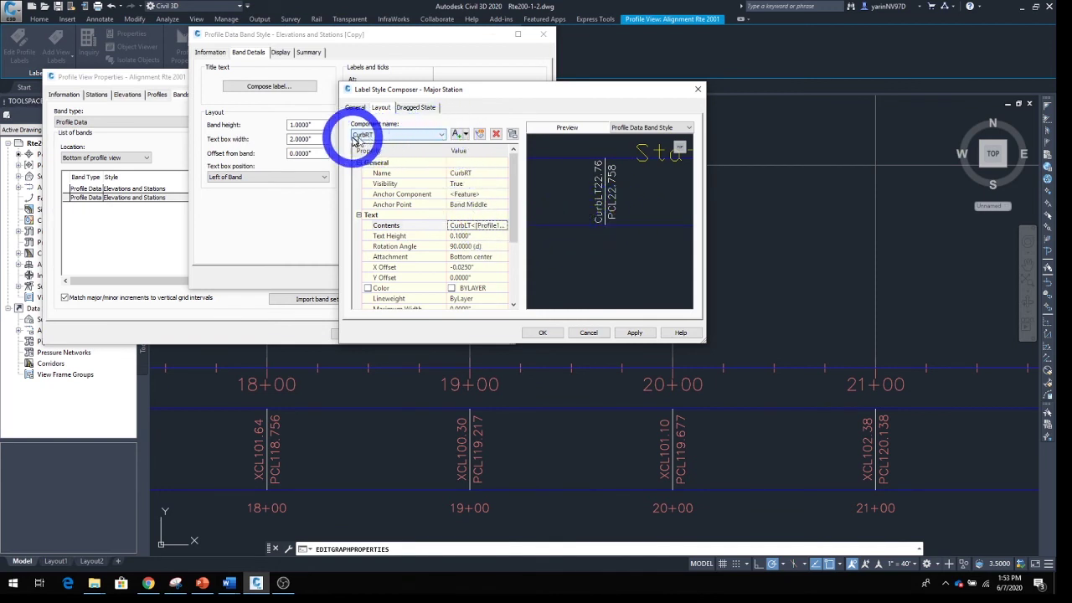
Rename the FG Elevation component of the major station label as EPRT
{"action": "left_click", "coordinate": [443, 137]}
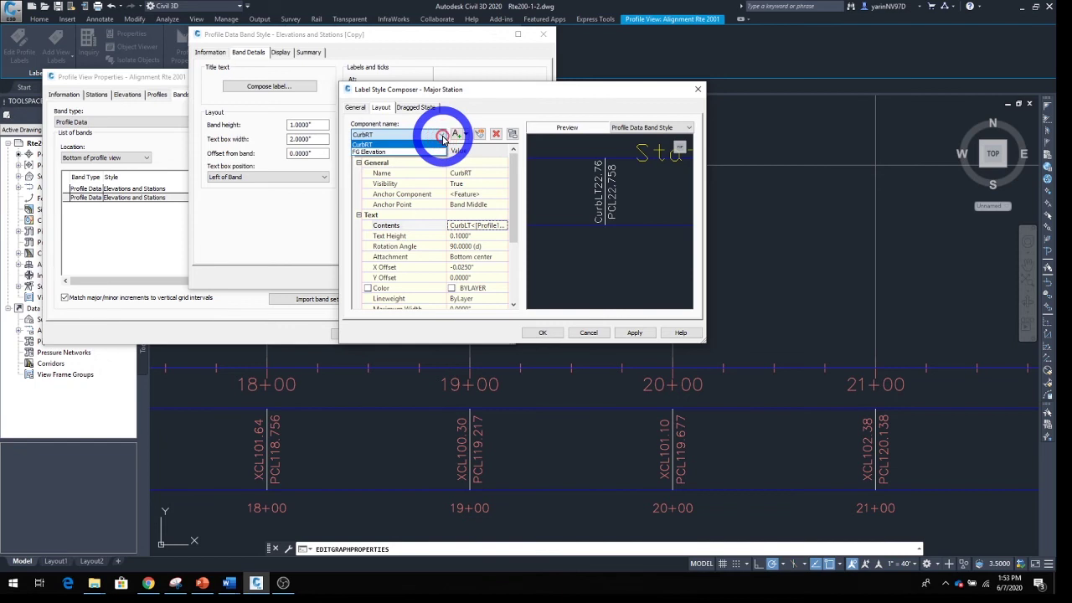
{"action": "left_click", "coordinate": [374, 154]}
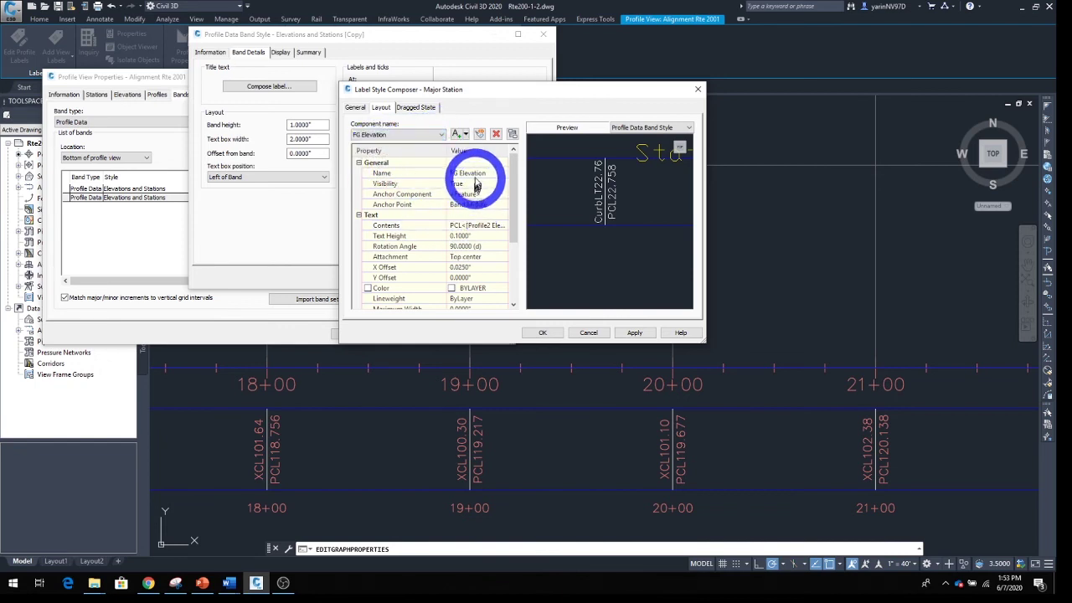
{"action": "left_click", "coordinate": [472, 174]}
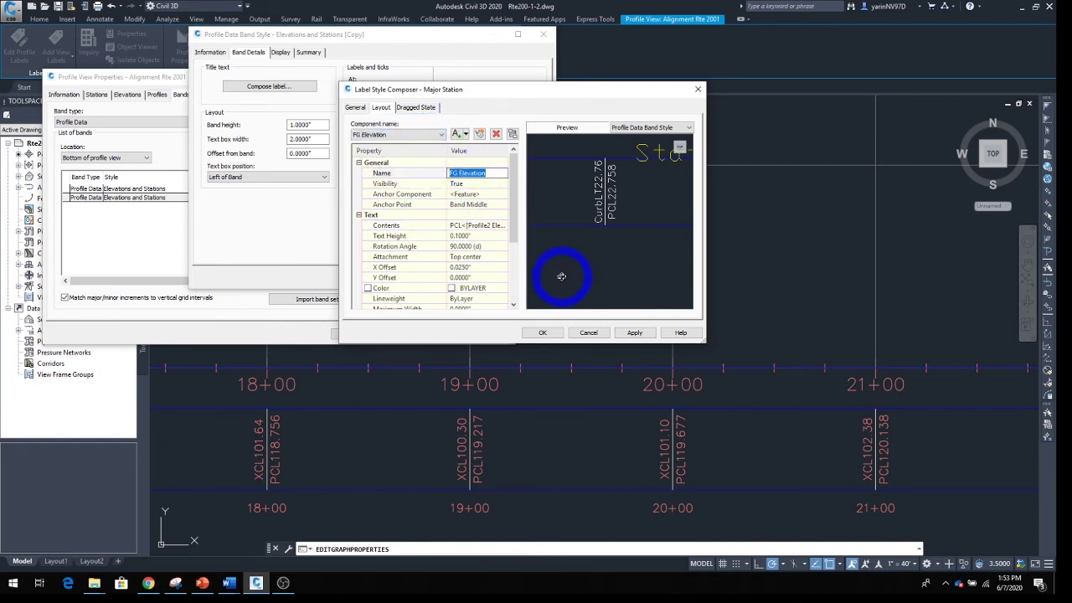
{"action": "type", "text": "EPR"}
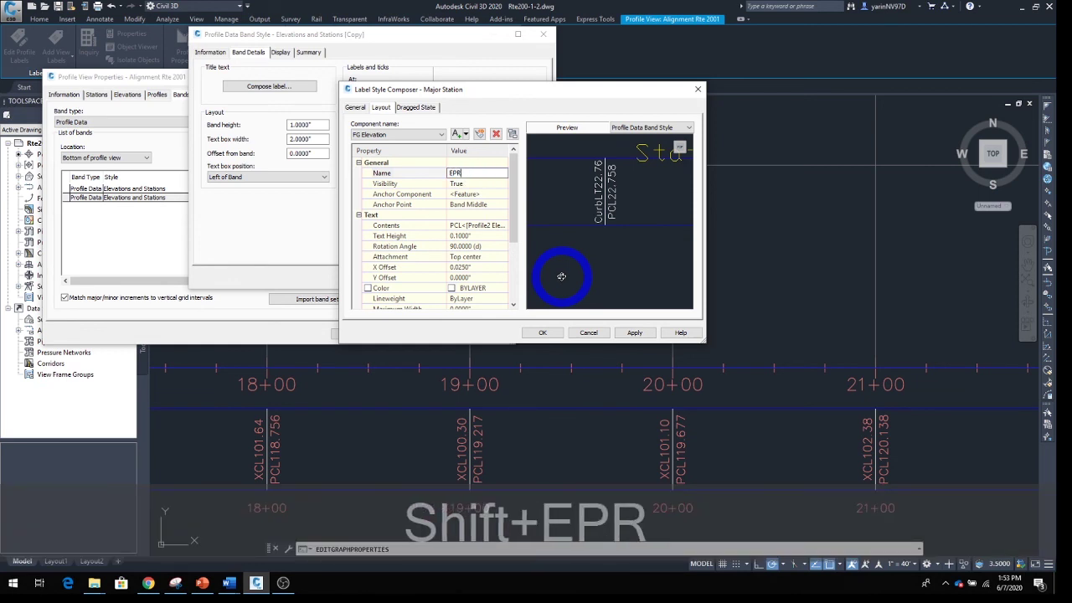
{"action": "type", "text": "T"}
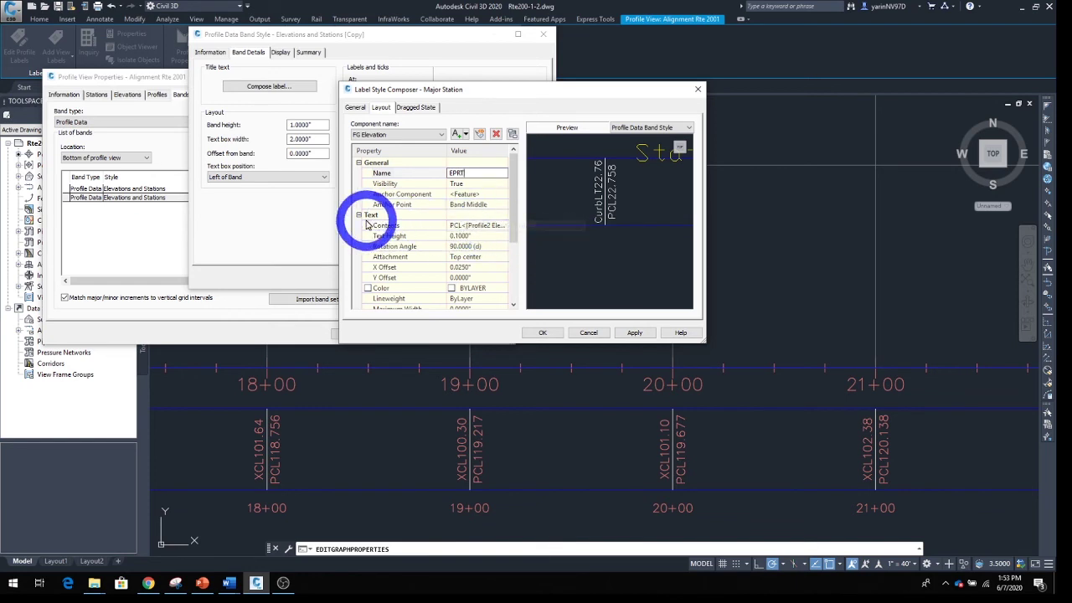
Replace the PCL text prefix in the EPRT component's contents with EPRT and save the major station label
{"action": "left_click", "coordinate": [495, 232]}
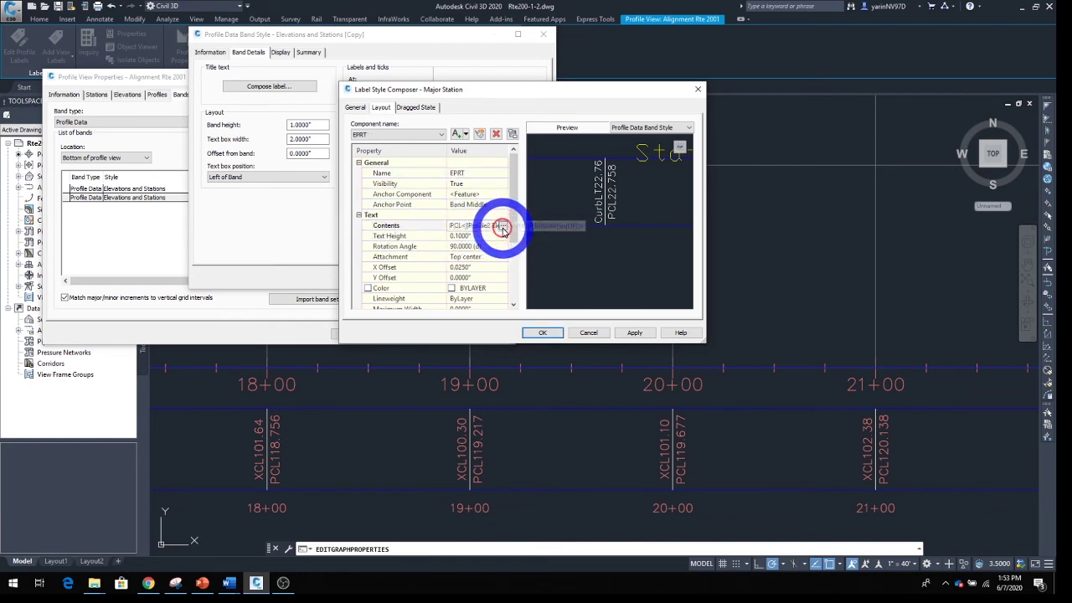
{"action": "left_click", "coordinate": [501, 228]}
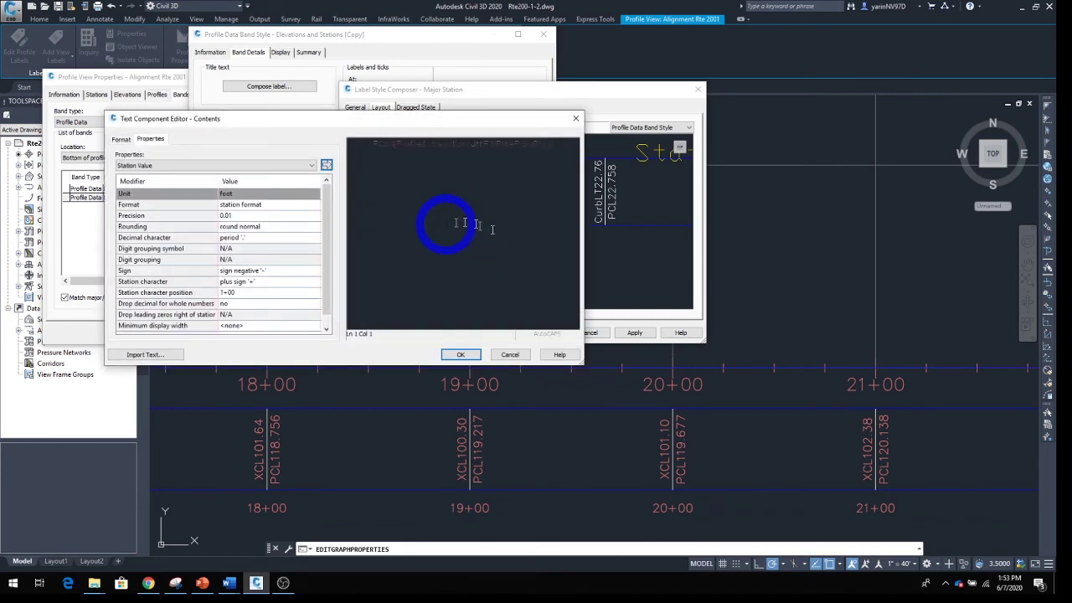
{"action": "left_click_drag", "start_coordinate": [369, 184], "coordinate": [381, 156]}
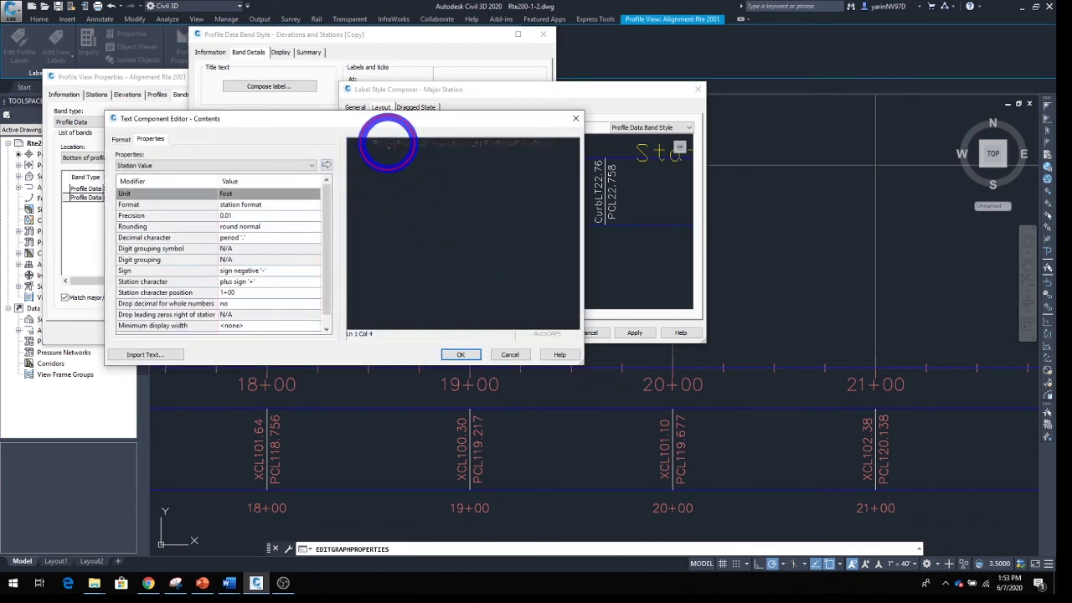
{"action": "left_click_drag", "start_coordinate": [388, 143], "coordinate": [417, 163]}
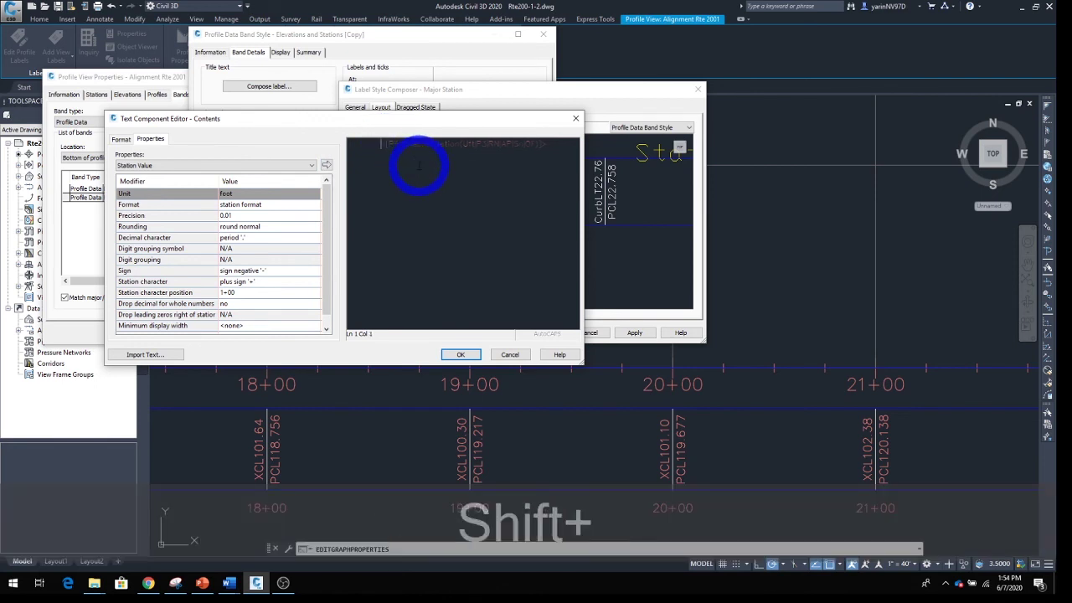
{"action": "type", "text": "E"}
{"action": "type", "text": "PRT"}
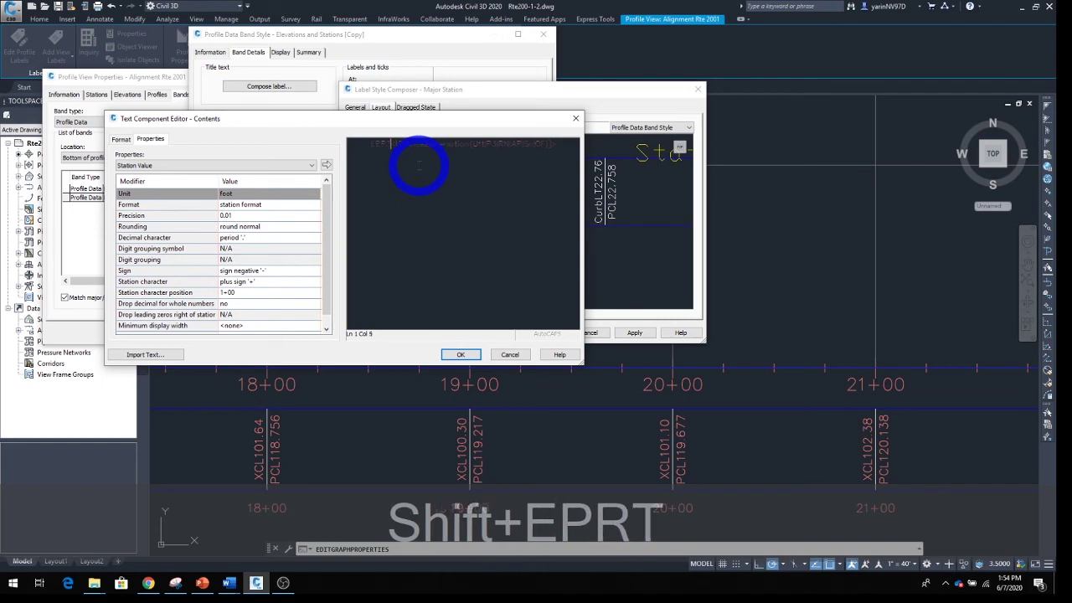
{"action": "left_click", "coordinate": [457, 356]}
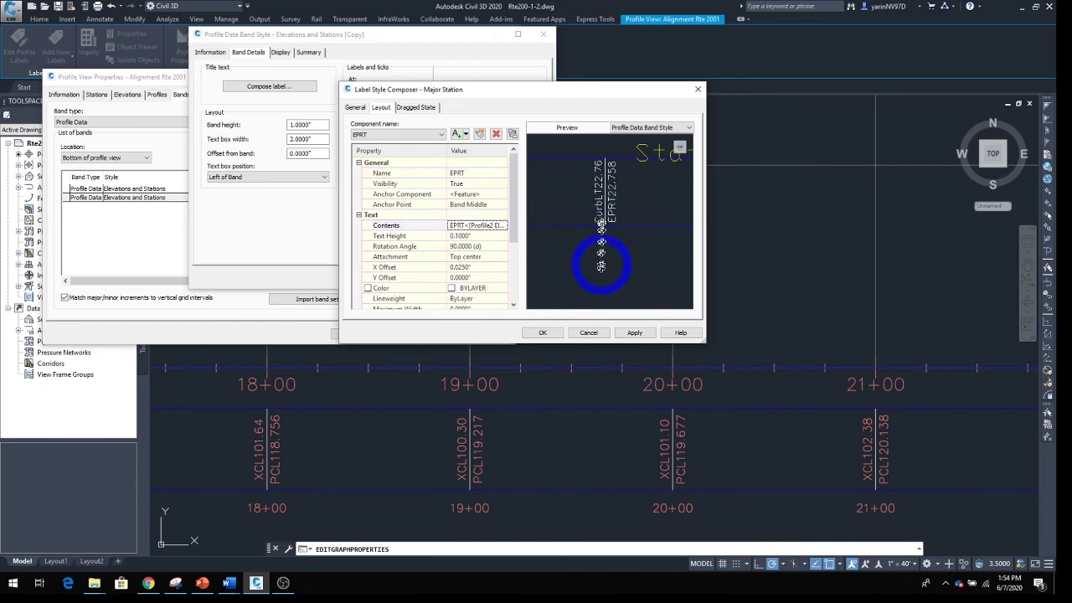
{"action": "left_click", "coordinate": [627, 335]}
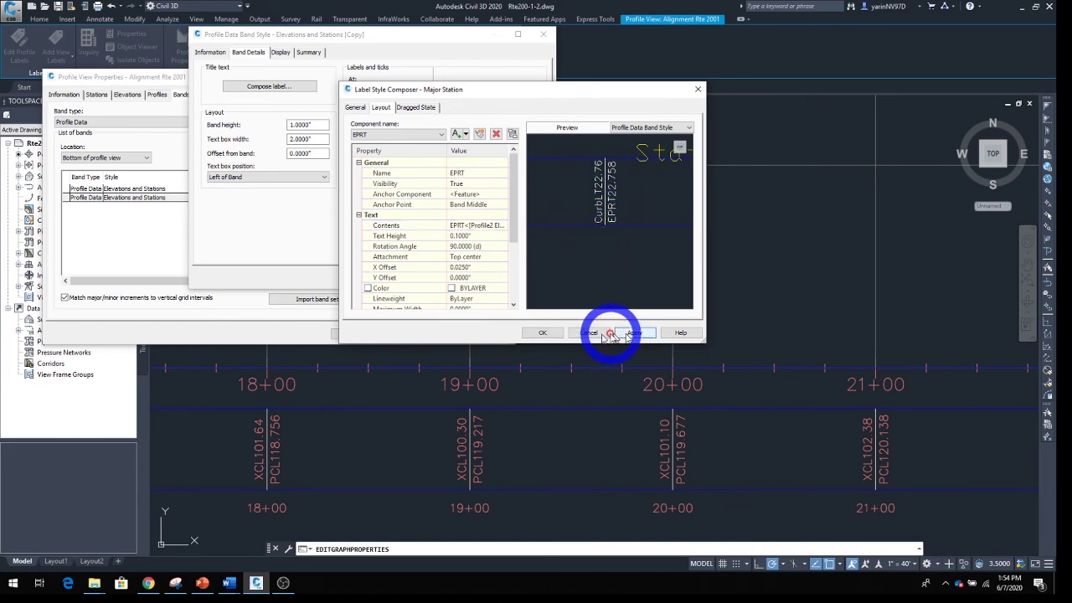
{"action": "left_click", "coordinate": [546, 334]}
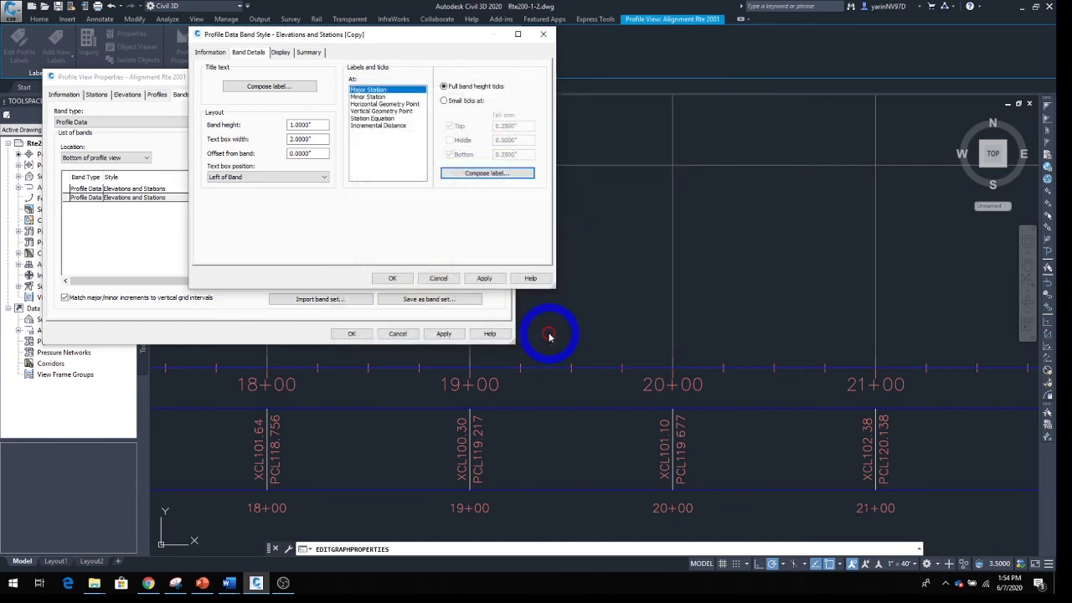
Save the copied band style, assign Elevations and Stations [Copy] to the second band, and apply the profile view properties
{"action": "left_click", "coordinate": [485, 278]}
{"action": "left_click", "coordinate": [392, 278]}
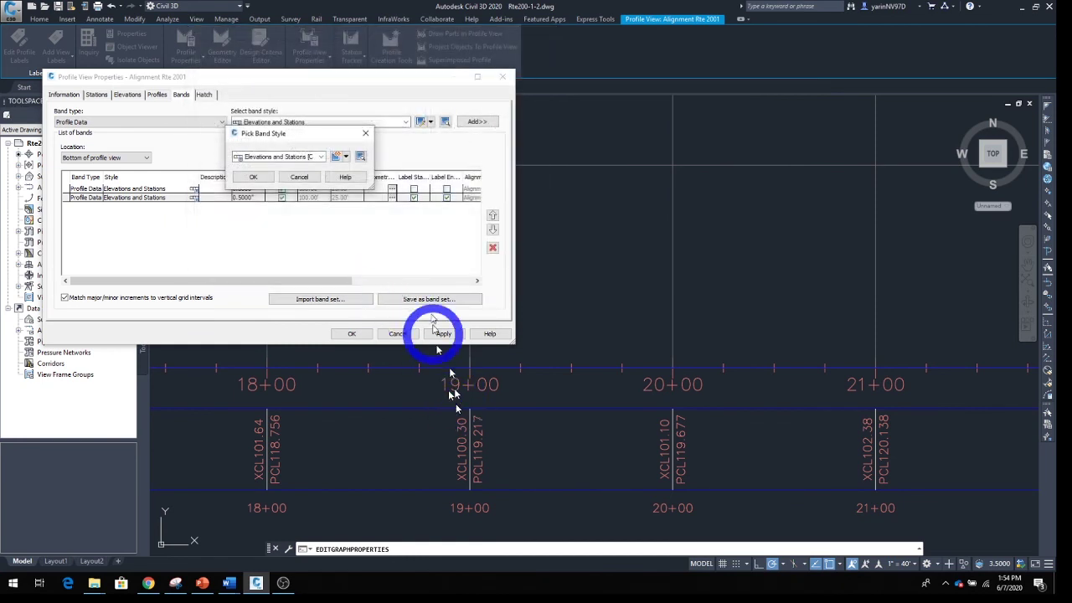
{"action": "left_click", "coordinate": [252, 176]}
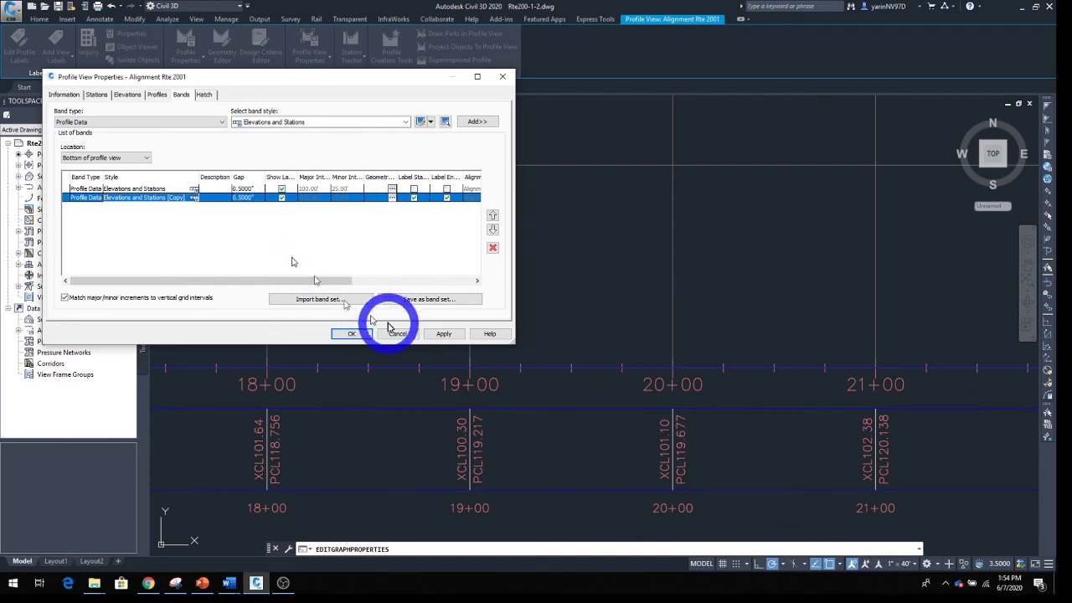
{"action": "left_click", "coordinate": [441, 334]}
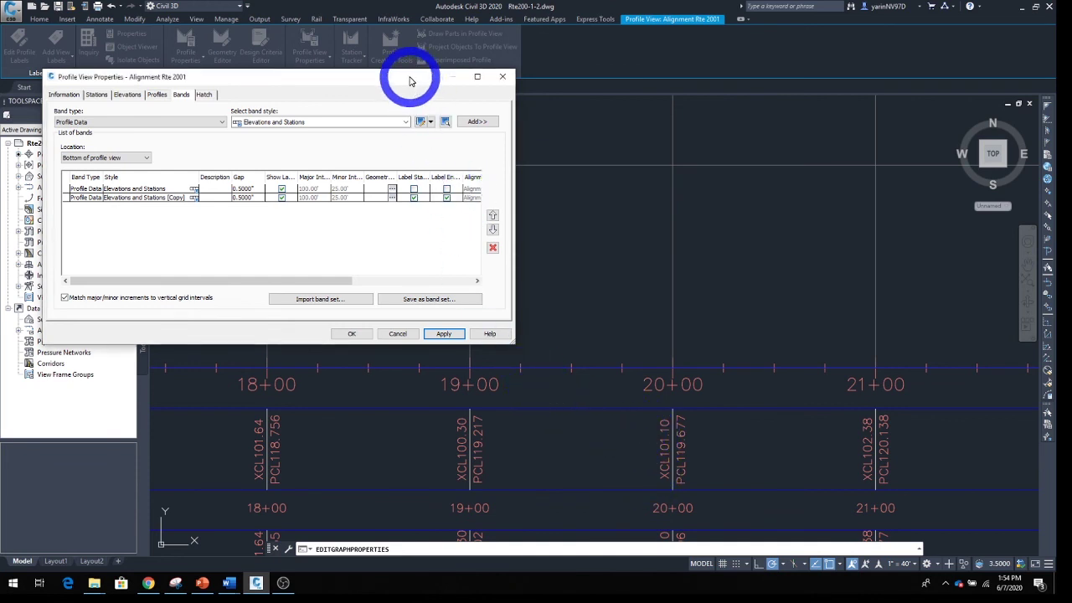
{"action": "left_click_drag", "start_coordinate": [407, 76], "coordinate": [407, 93]}
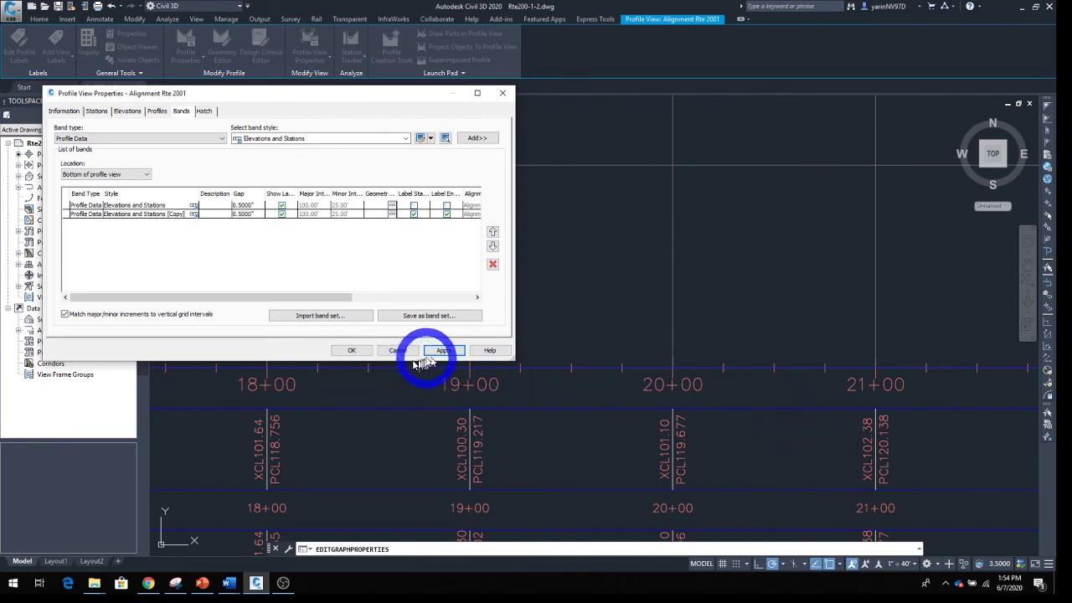
{"action": "left_click", "coordinate": [439, 352]}
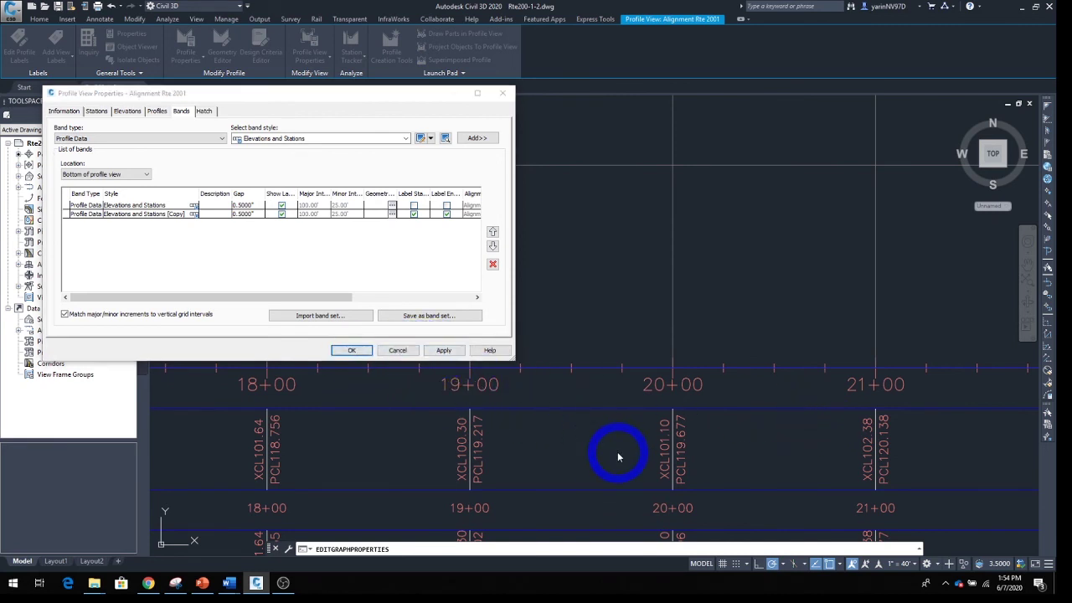
{"action": "left_click", "coordinate": [352, 350]}
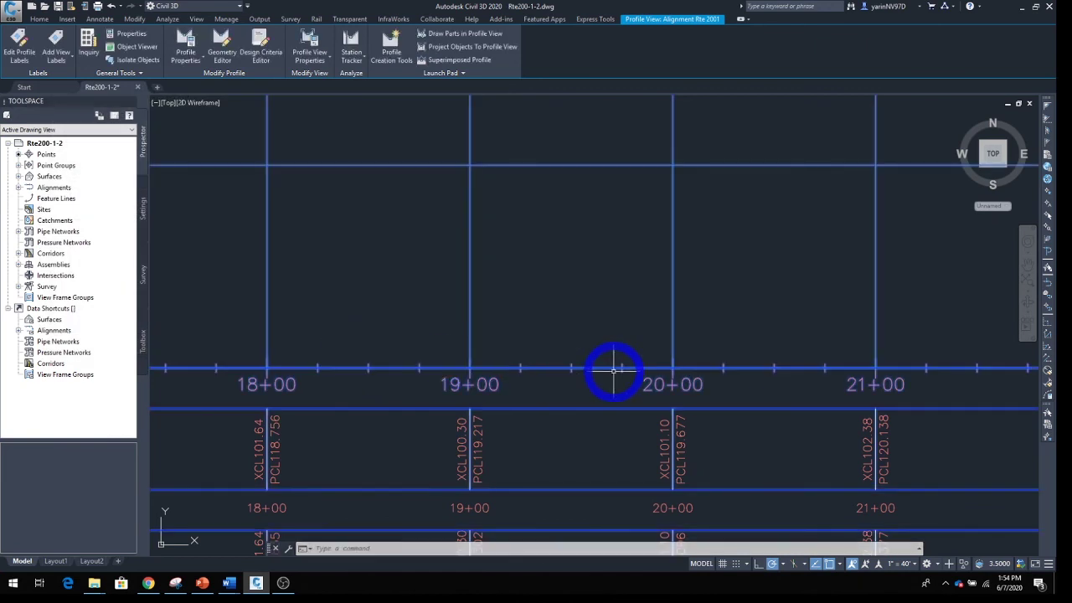
Set Profile1 of the second band, Elevations and Stations [Copy], to Corridor - (1)Flowline_Gutter in the profile view properties
{"action": "mouse_move", "coordinate": [630, 459]}
{"action": "middle_mouse_down"}
{"action": "mouse_move", "coordinate": [642, 276]}
{"action": "mouse_move", "coordinate": [647, 338]}
{"action": "middle_mouse_up"}
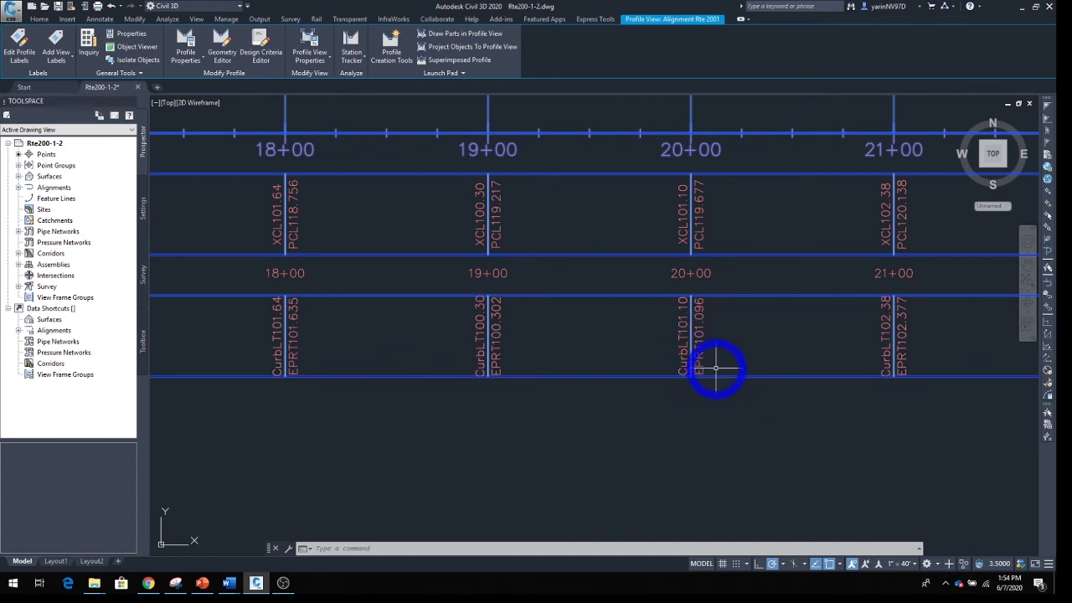
{"action": "scroll", "coordinate": [686, 351], "scroll_direction": "up", "scroll_amount": 4}
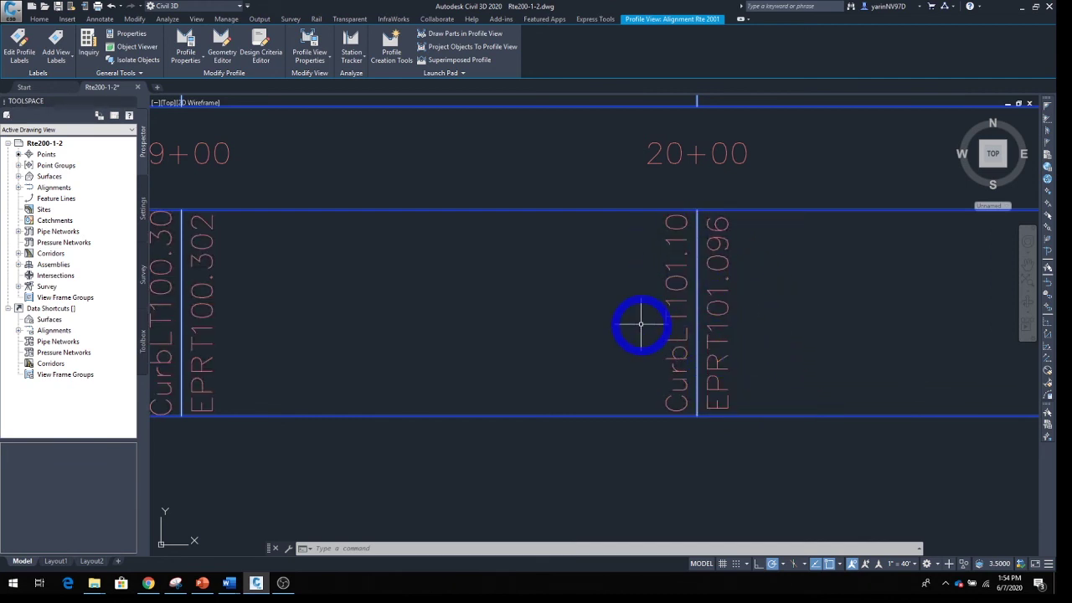
{"action": "scroll", "coordinate": [641, 324], "scroll_direction": "down", "scroll_amount": 3}
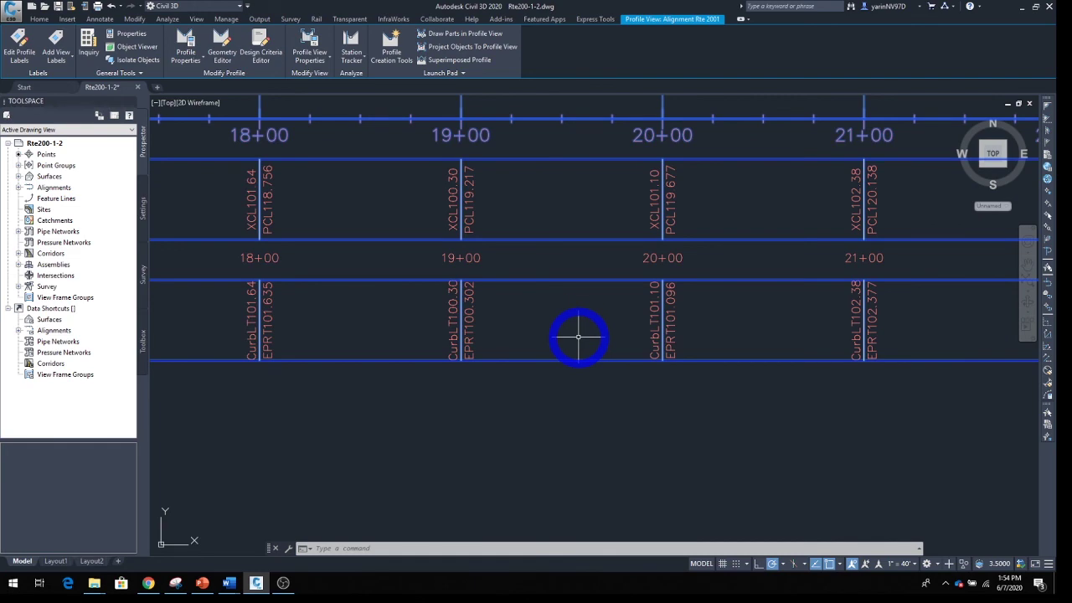
{"action": "left_click", "coordinate": [310, 52]}
{"action": "left_click", "coordinate": [328, 80]}
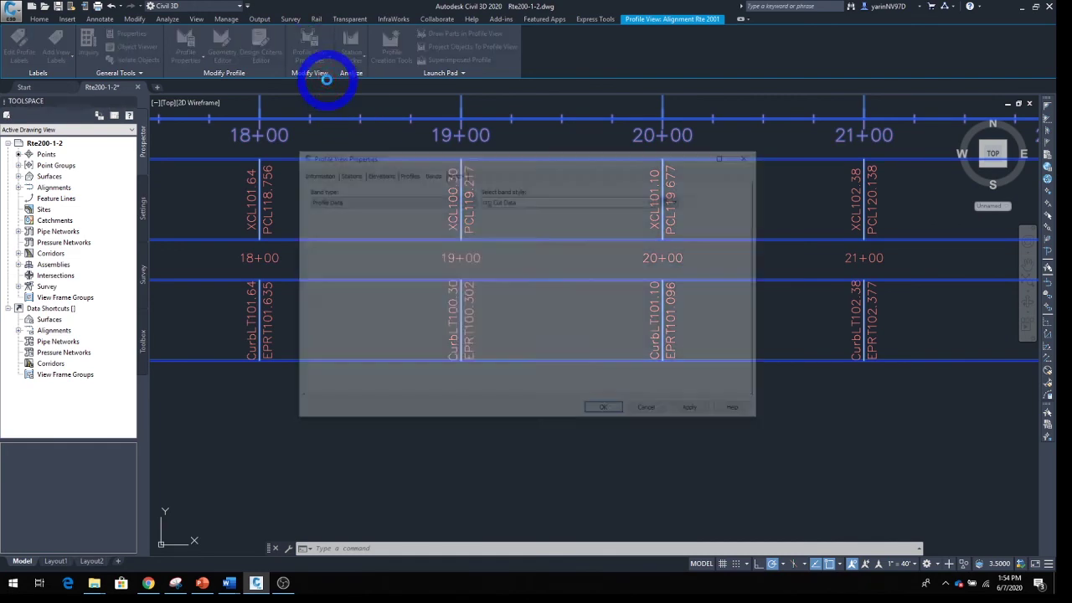
{"action": "left_click", "coordinate": [160, 216]}
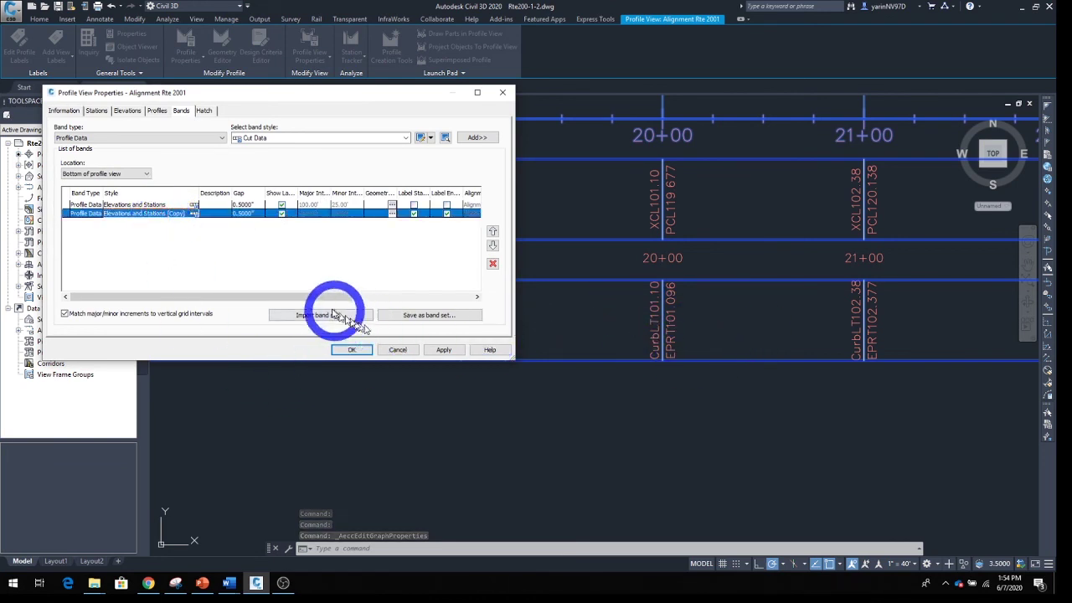
{"action": "left_click_drag", "start_coordinate": [325, 303], "coordinate": [445, 304]}
{"action": "left_click", "coordinate": [333, 214]}
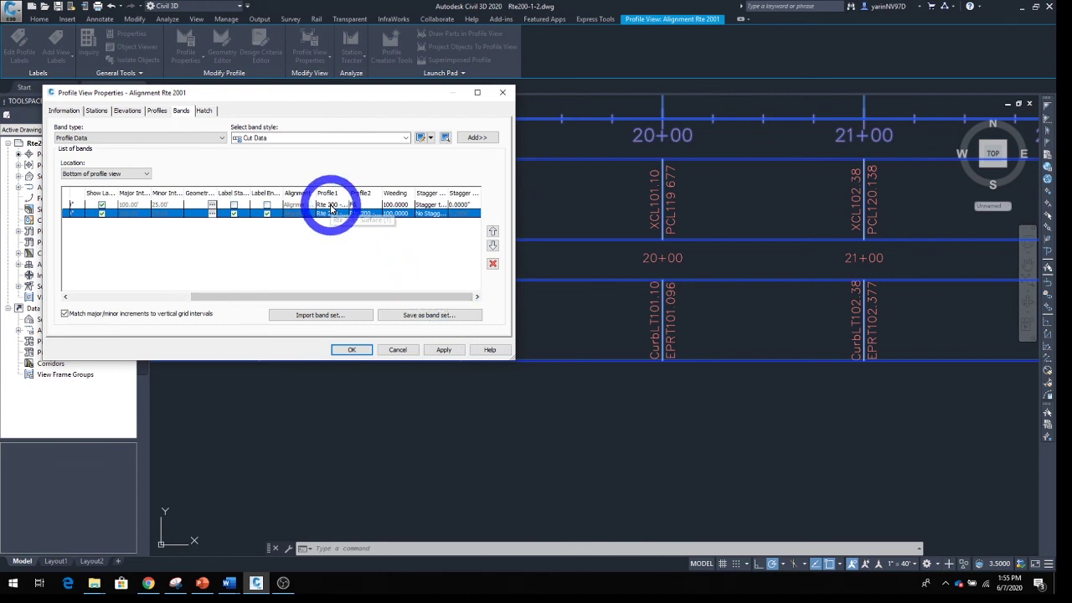
{"action": "left_click", "coordinate": [342, 206]}
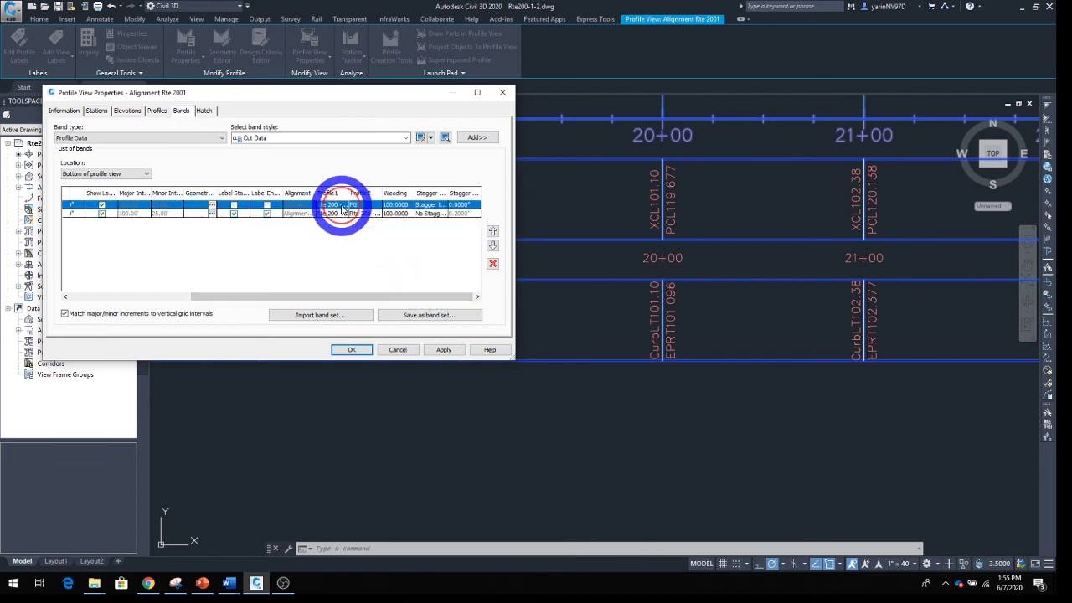
{"action": "left_click", "coordinate": [335, 214]}
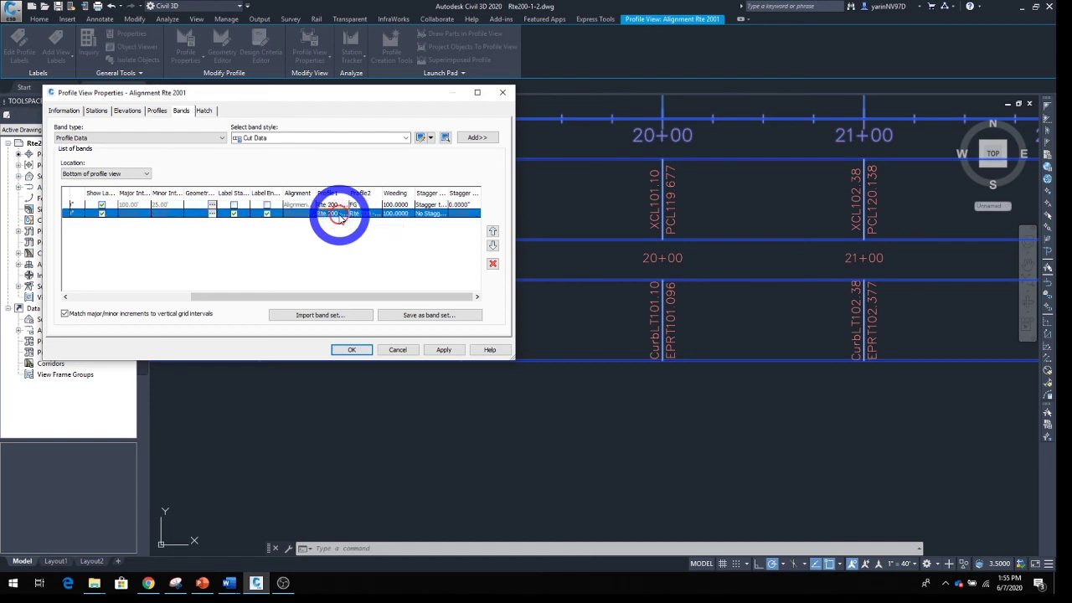
{"action": "left_click", "coordinate": [344, 216]}
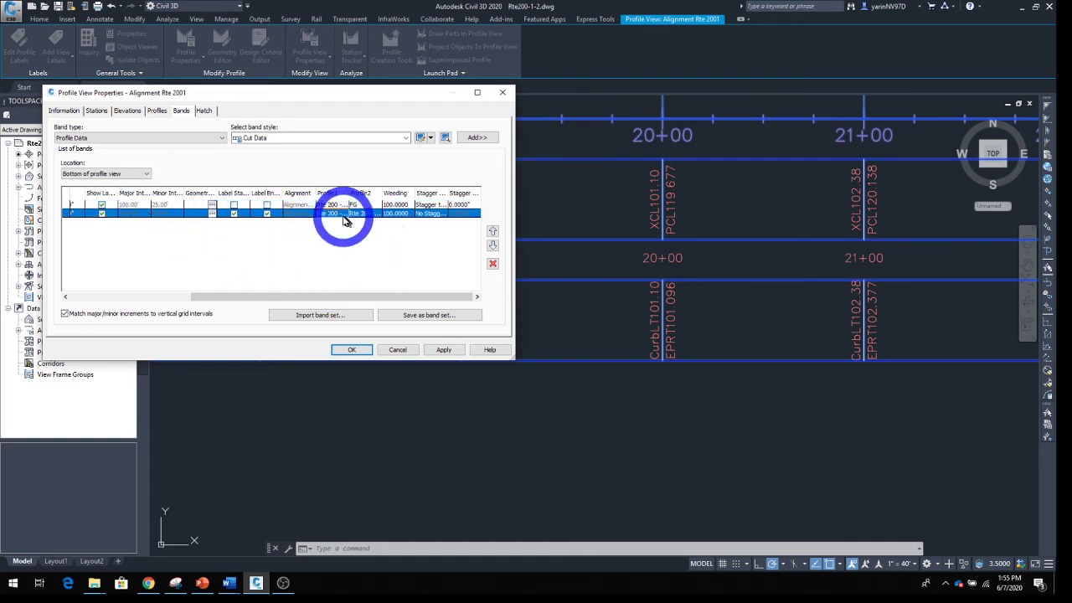
{"action": "left_click", "coordinate": [369, 311]}
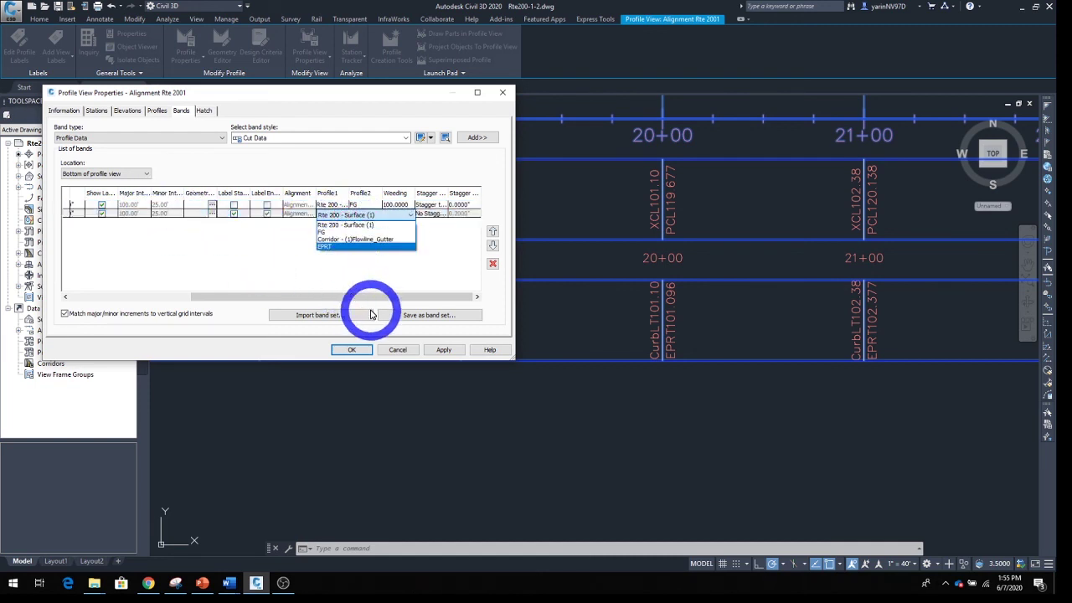
{"action": "left_click", "coordinate": [383, 241]}
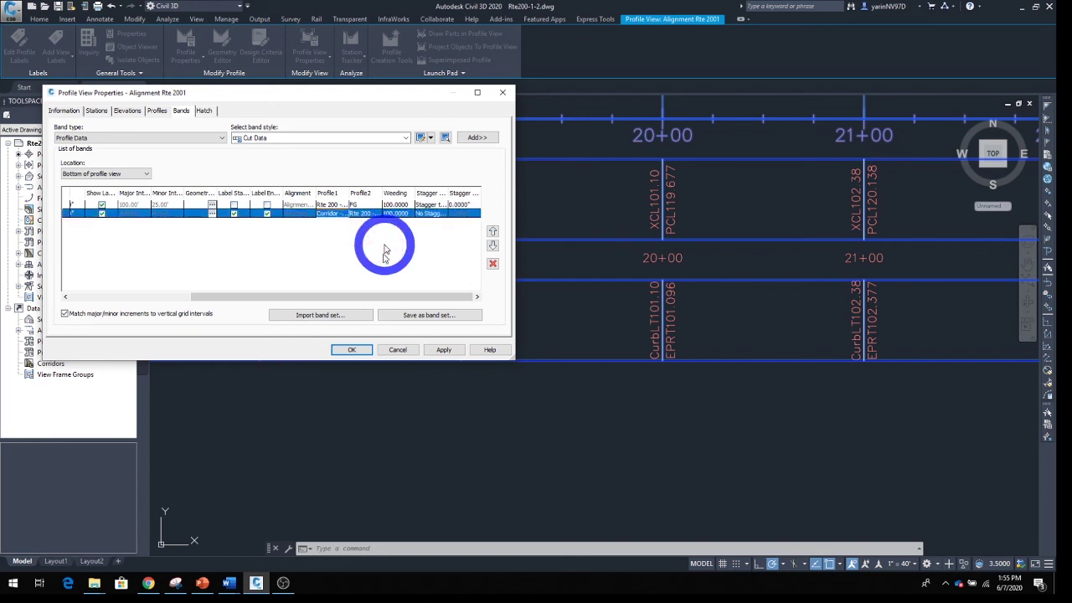
Set the second band's Profile2 to EPRT and apply the profile view properties
{"action": "left_click", "coordinate": [383, 215]}
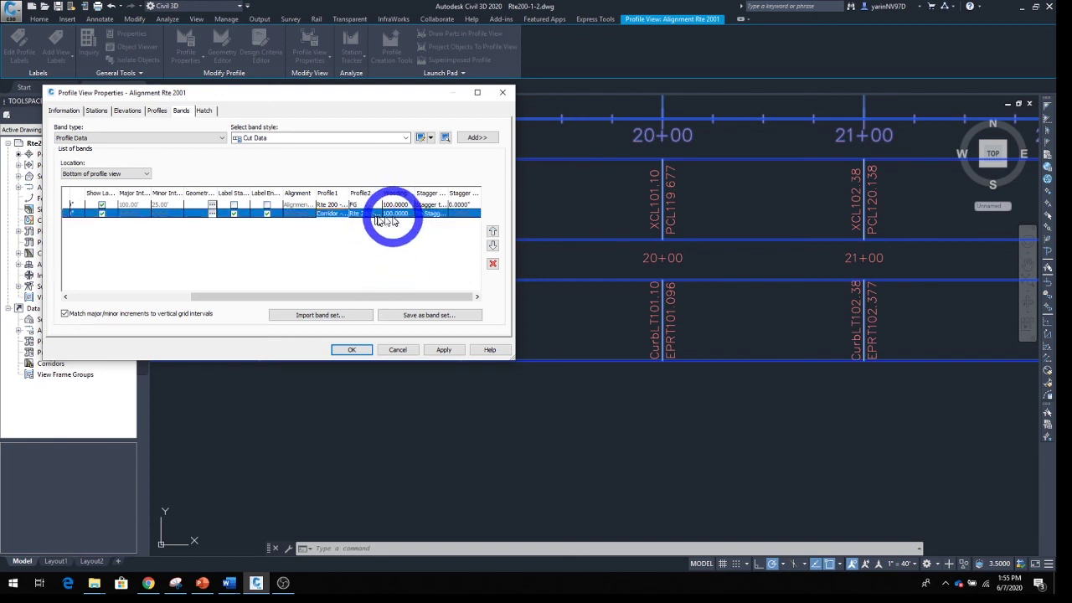
{"action": "left_click", "coordinate": [288, 216]}
{"action": "left_click", "coordinate": [374, 216]}
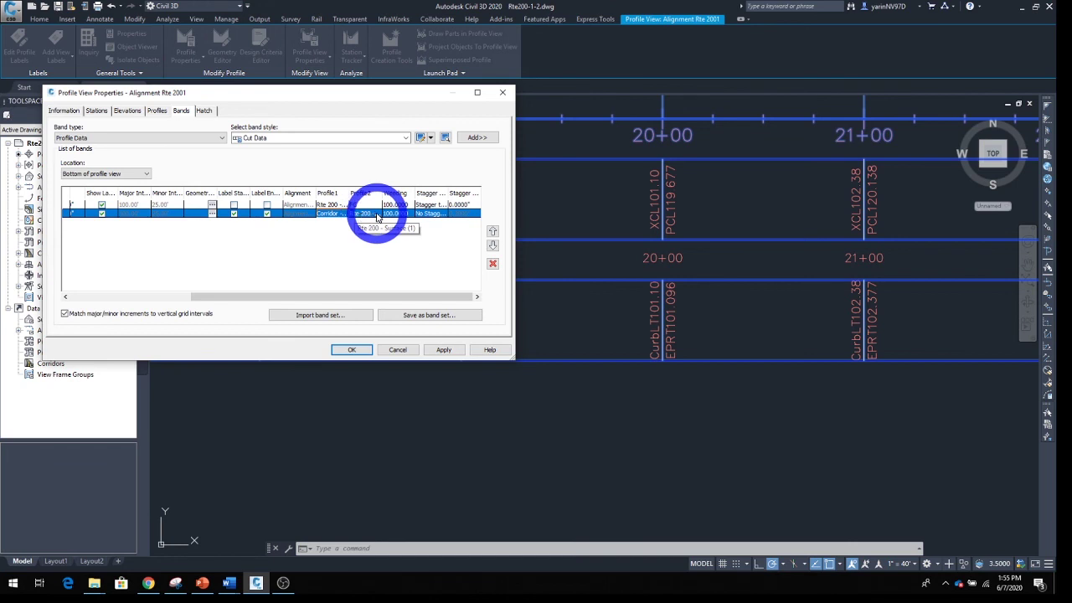
{"action": "left_click", "coordinate": [377, 217]}
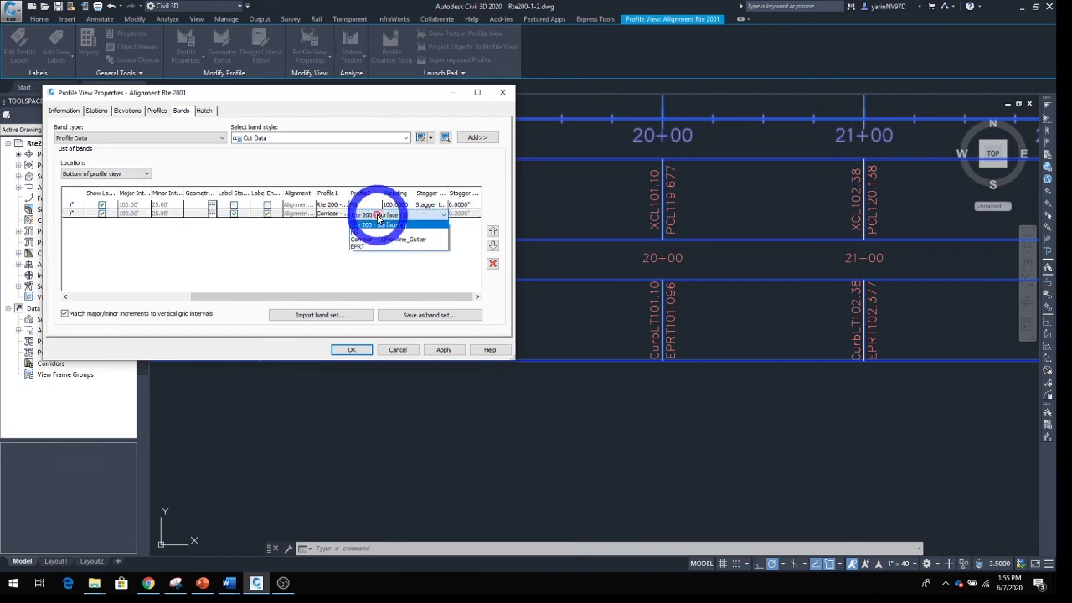
{"action": "left_click", "coordinate": [359, 249]}
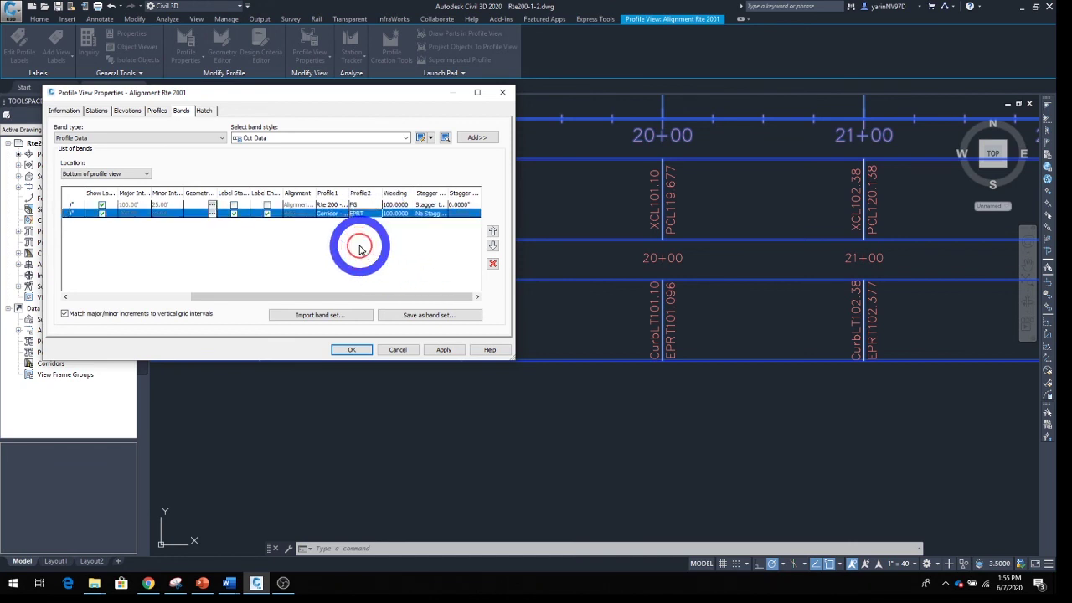
{"action": "left_click", "coordinate": [442, 351]}
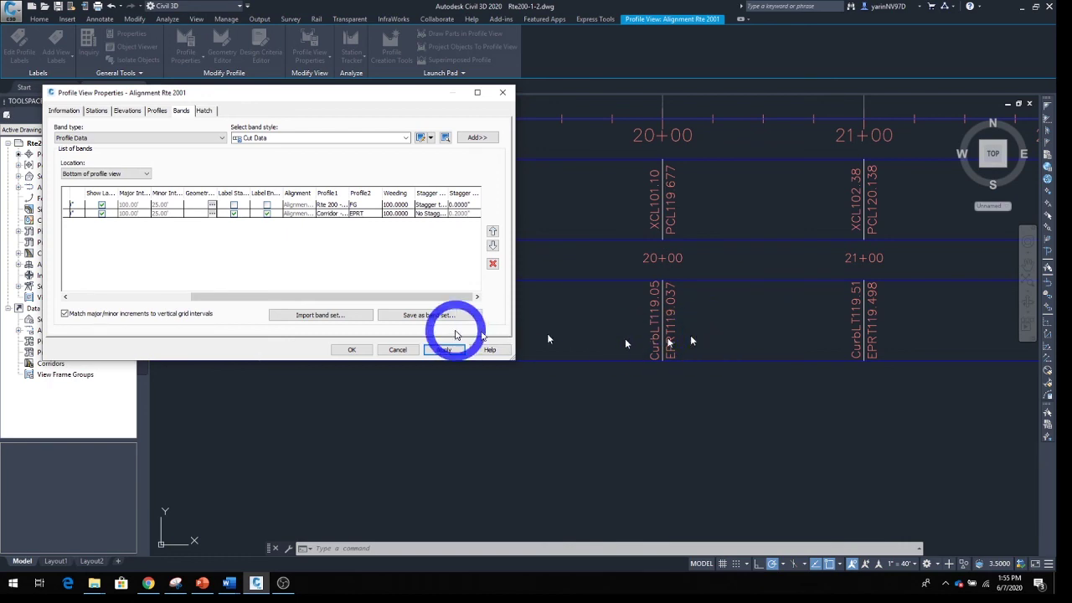
{"action": "left_click", "coordinate": [353, 349]}
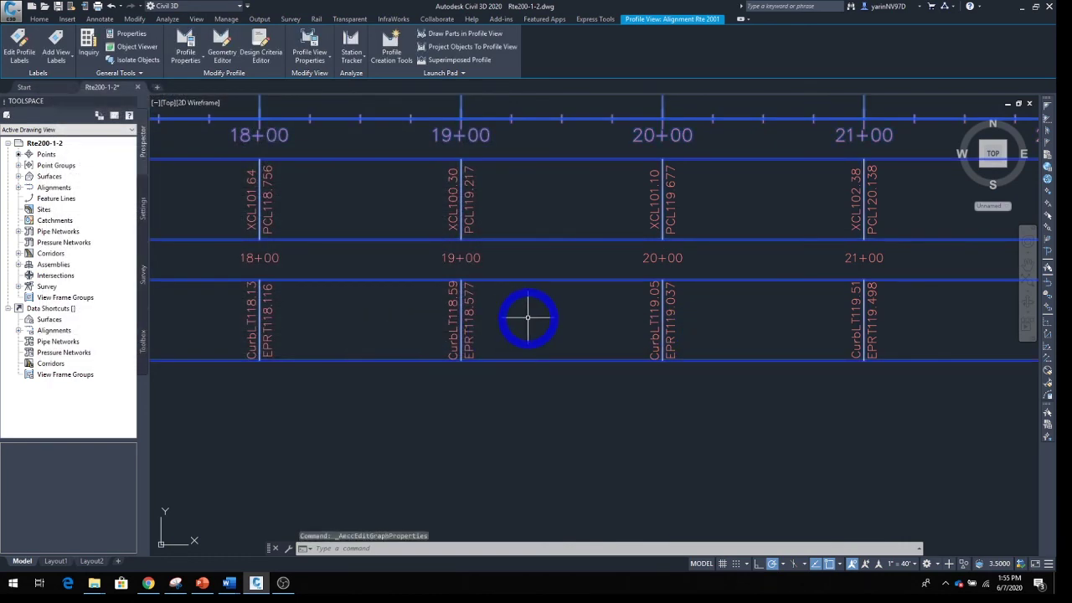
{"action": "scroll", "coordinate": [528, 317], "scroll_direction": "down", "scroll_amount": 4}
{"action": "scroll", "coordinate": [528, 316], "scroll_direction": "up", "scroll_amount": 4}
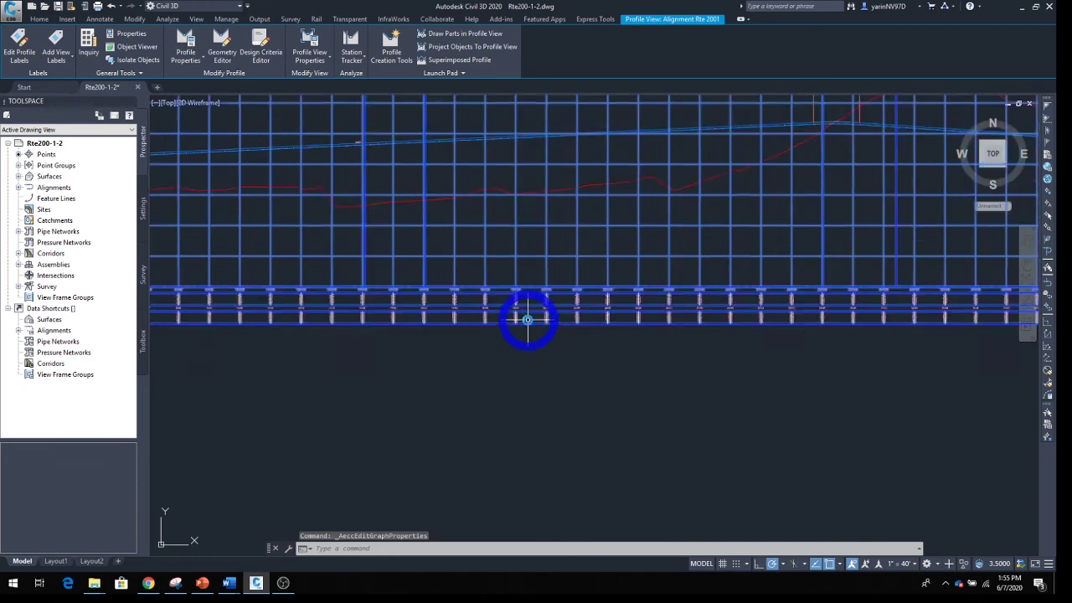